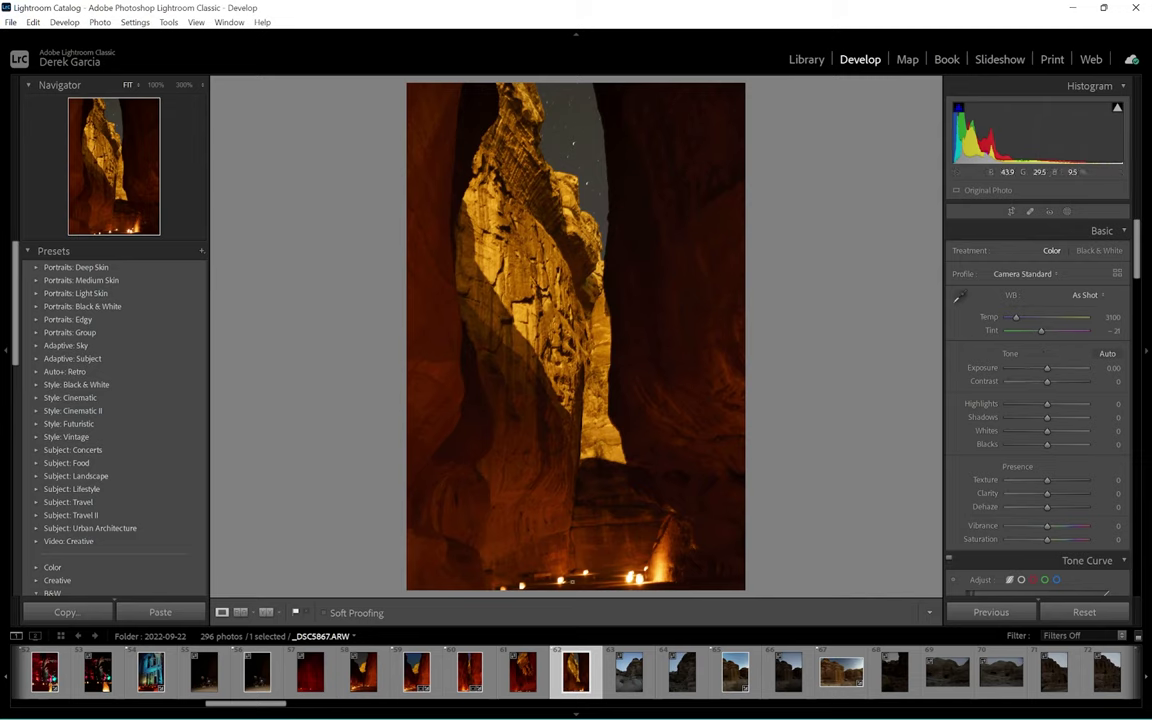
- Straighten the photo by 3.06 degrees and crop its lower edge just above the row of lights
left_click(1010, 211)
left_click_drag(1045, 289, 1049, 291)
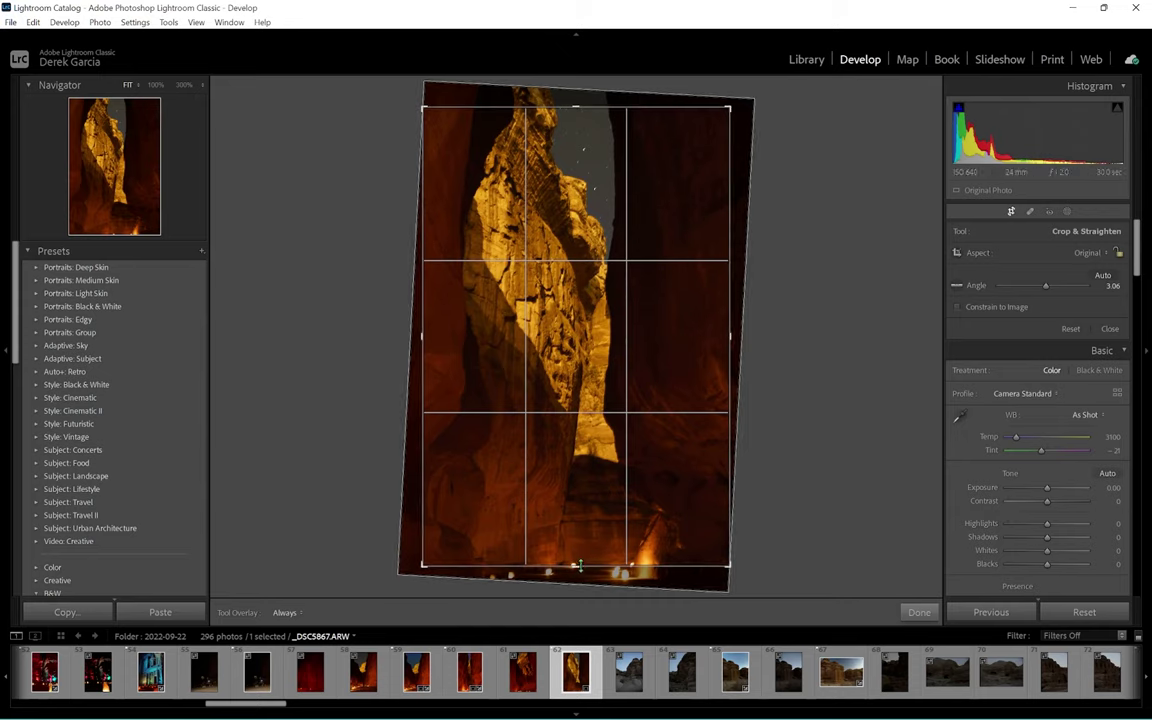
left_click_drag(580, 566, 579, 562)
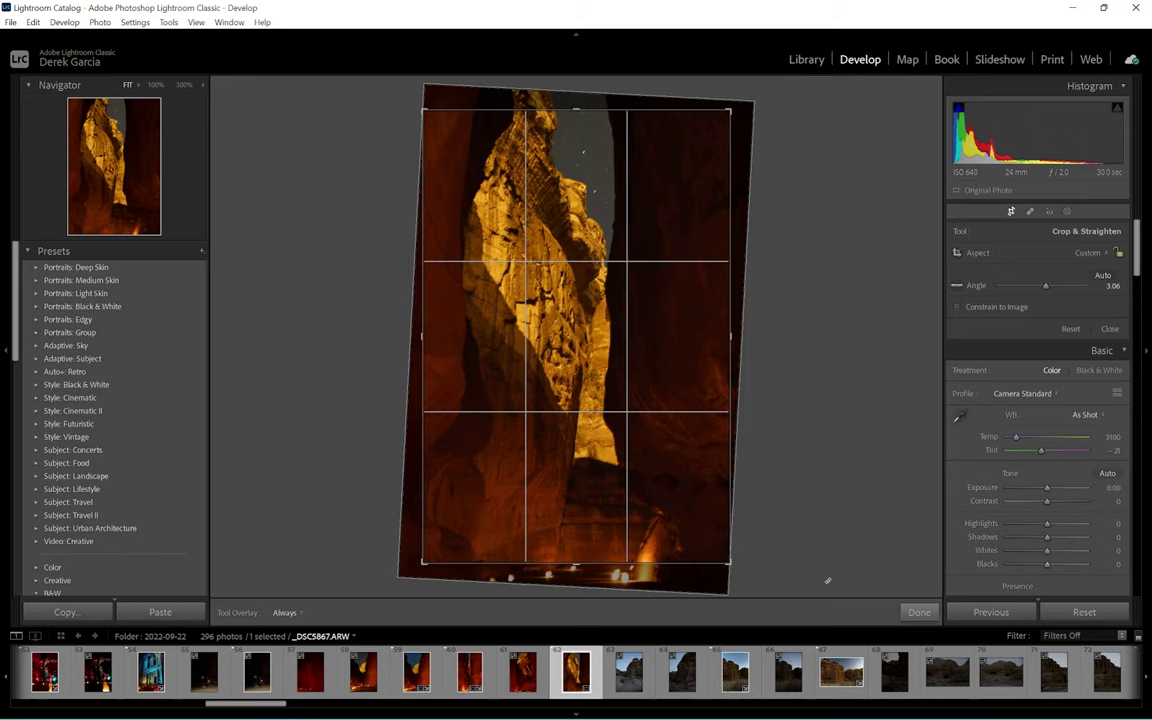
left_click(918, 612)
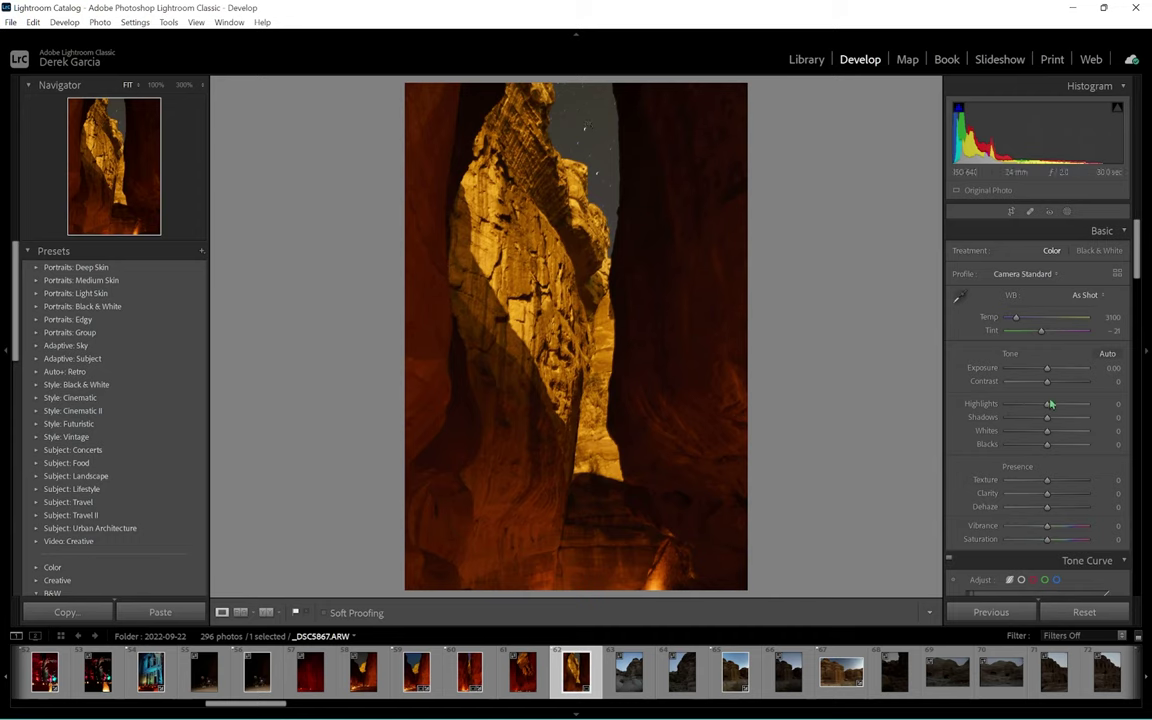
- Adjust the photo's tone with Highlights at -45, Whites at +40, Shadows at +50 and Blacks at -11
left_click_drag(1044, 404, 1028, 410)
left_click(1113, 431)
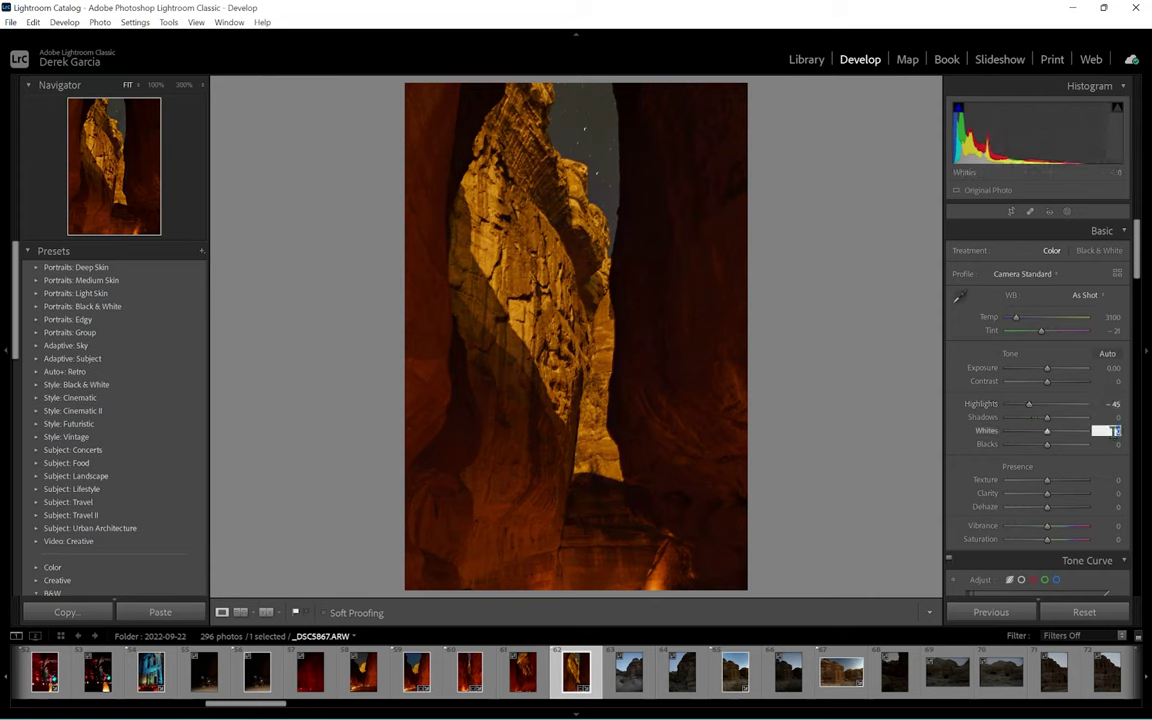
type("100")
key("Return")
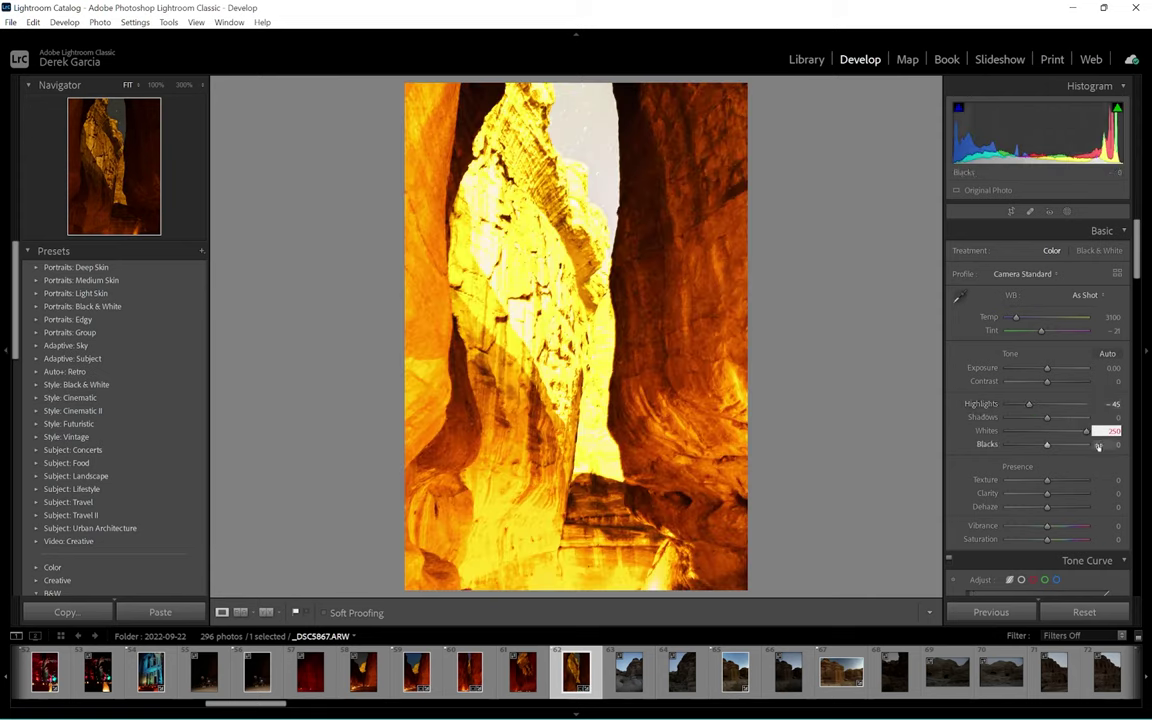
type("25")
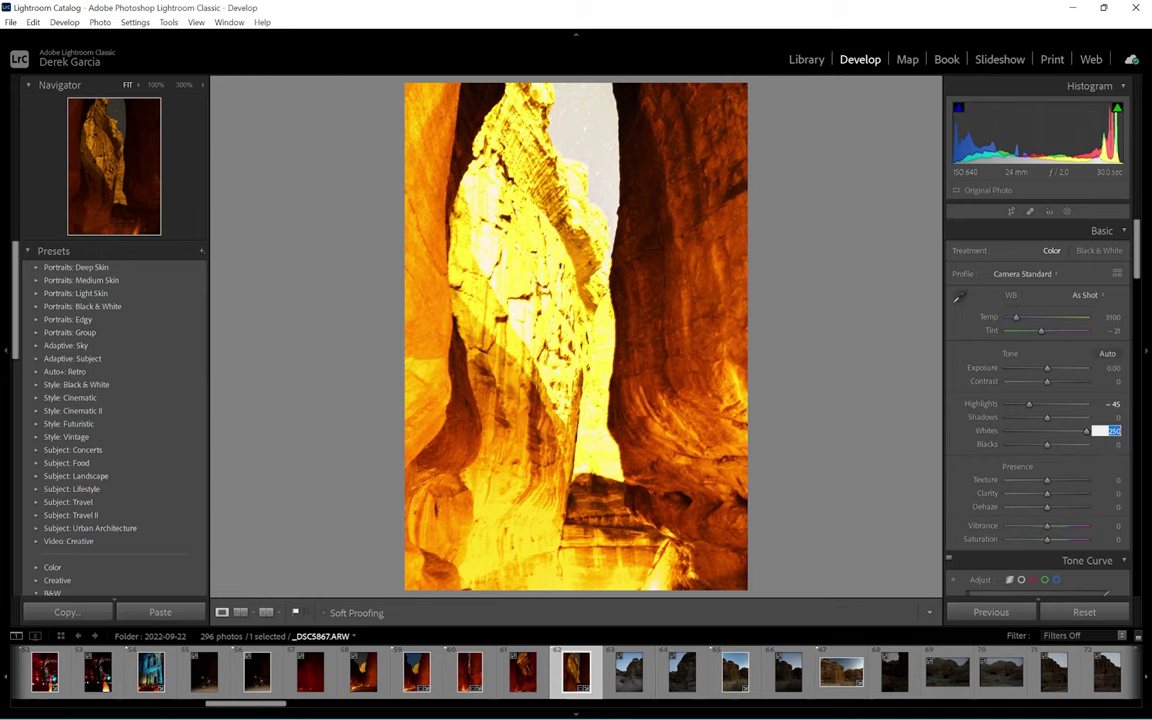
key("Return")
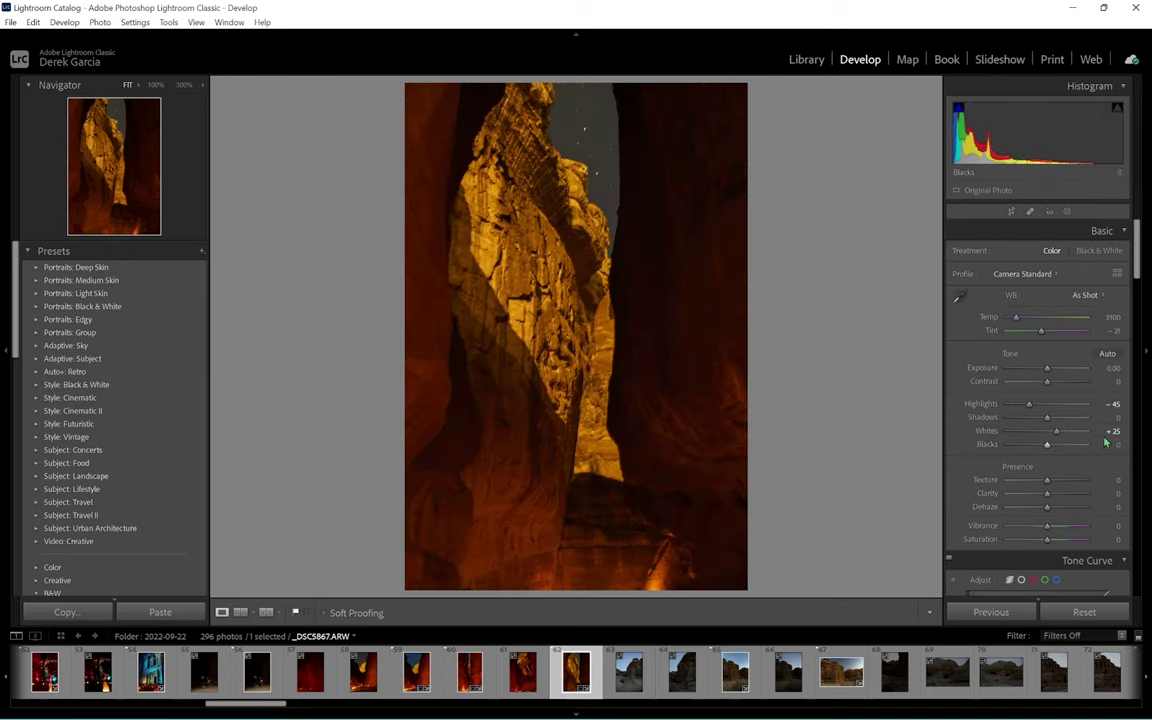
type("40")
key("Return")
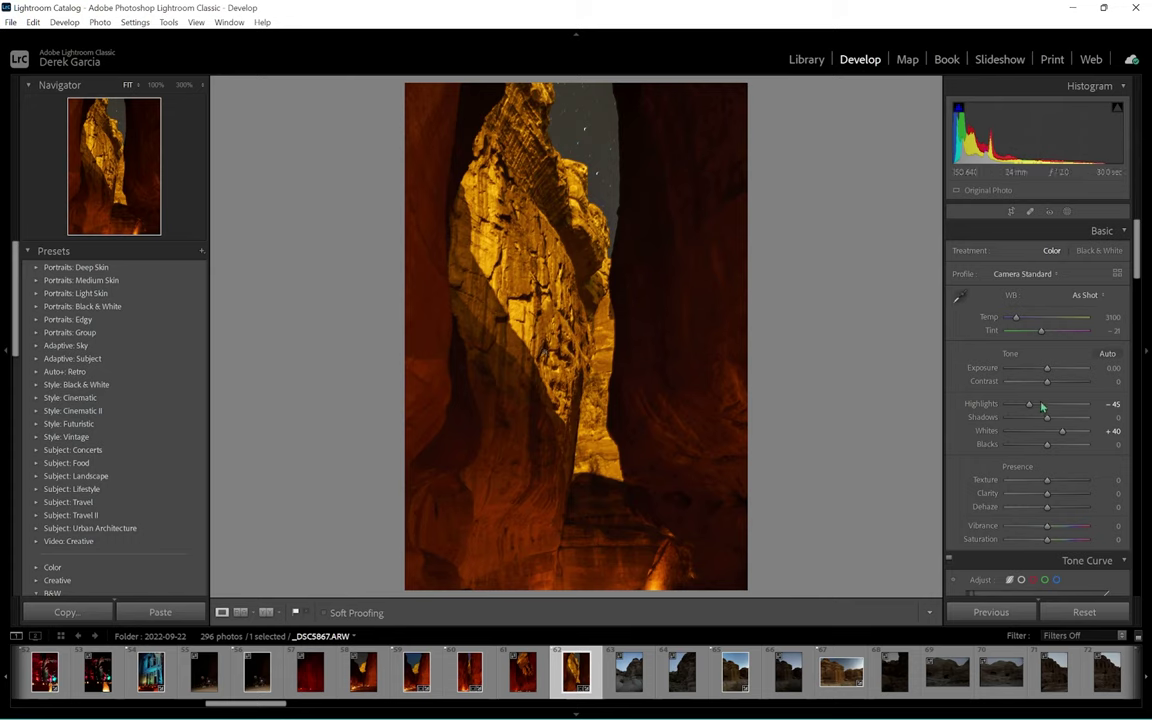
left_click_drag(1047, 418, 1069, 424)
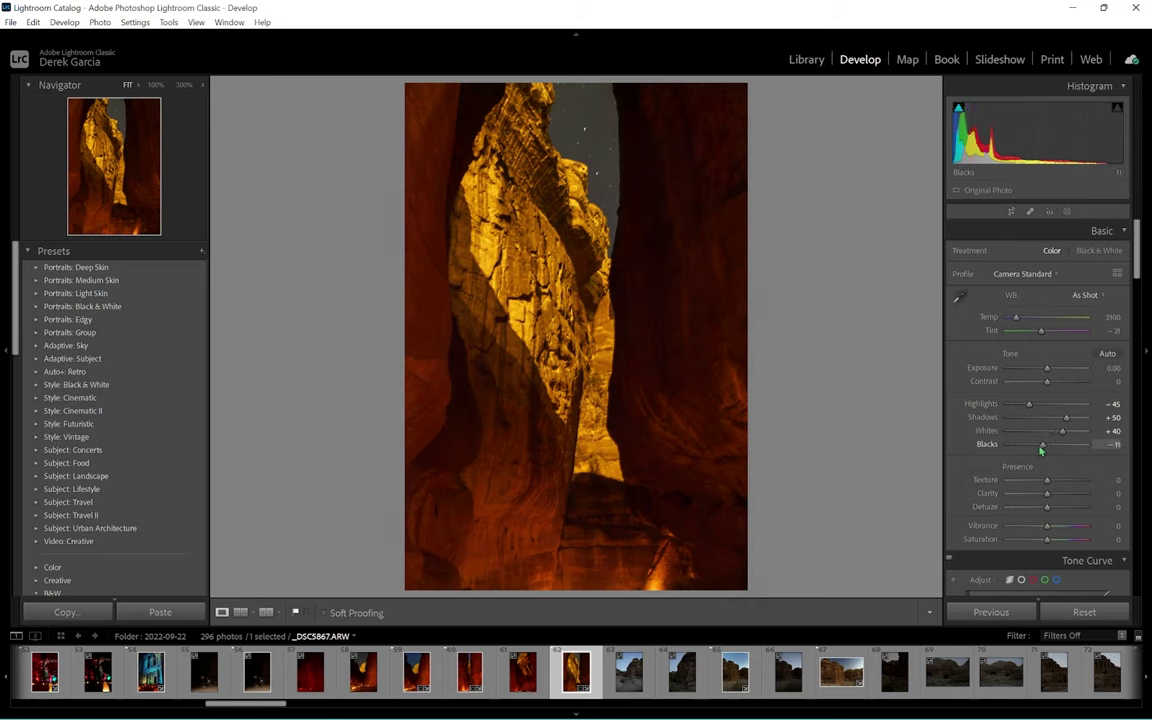
left_click_drag(1047, 444, 1042, 444)
- Set the photo's Dehaze to +30 and its Texture to +20
mouse_move(1050, 511)
left_mouse_down()
mouse_move(1084, 507)
mouse_move(1045, 507)
mouse_move(1066, 507)
mouse_move(1057, 505)
left_mouse_up()
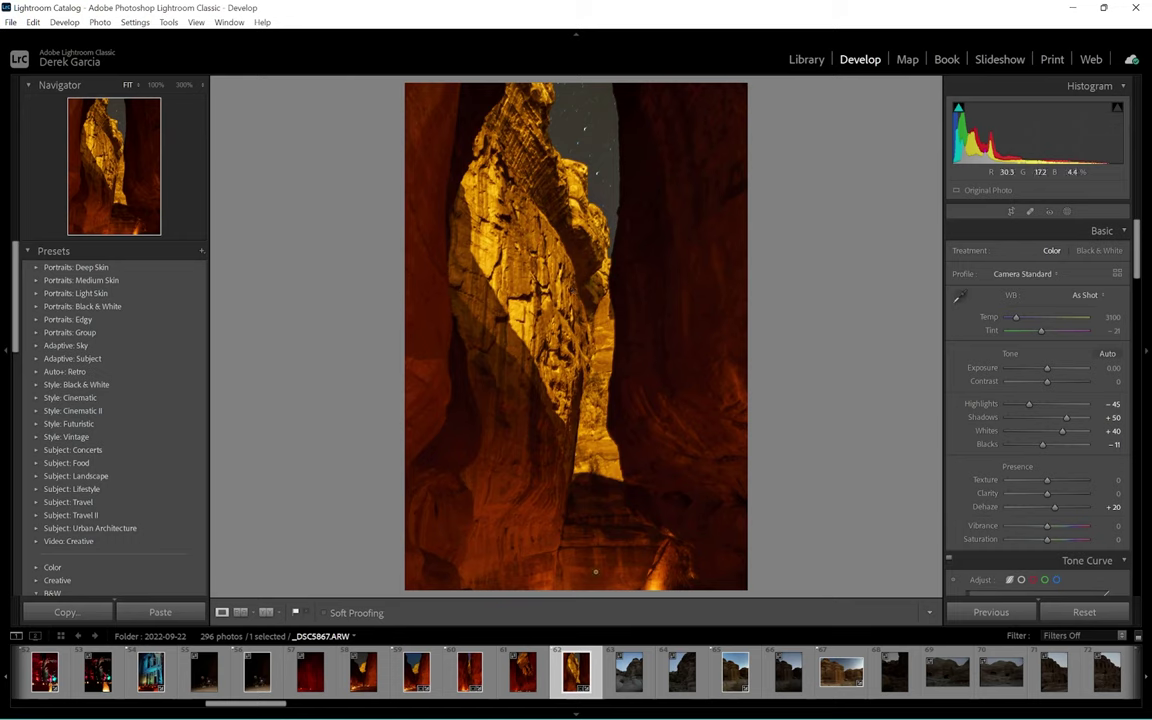
left_click_drag(1058, 506, 1062, 506)
key("Return")
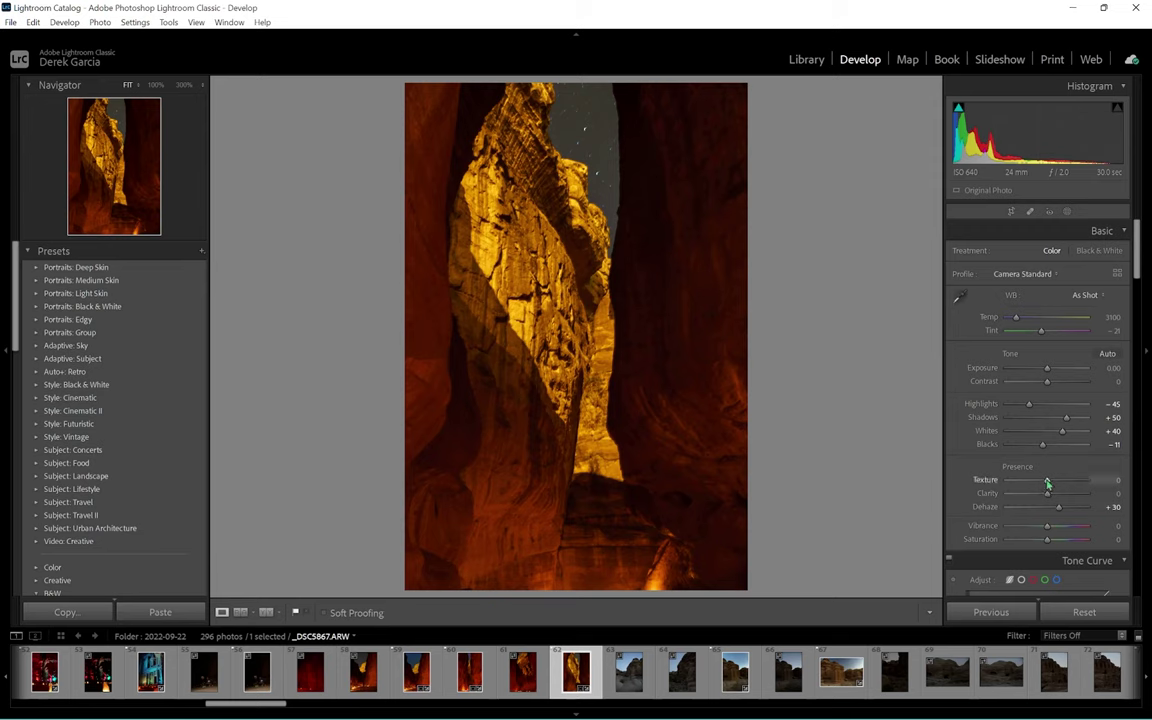
left_click_drag(1048, 483, 1057, 481)
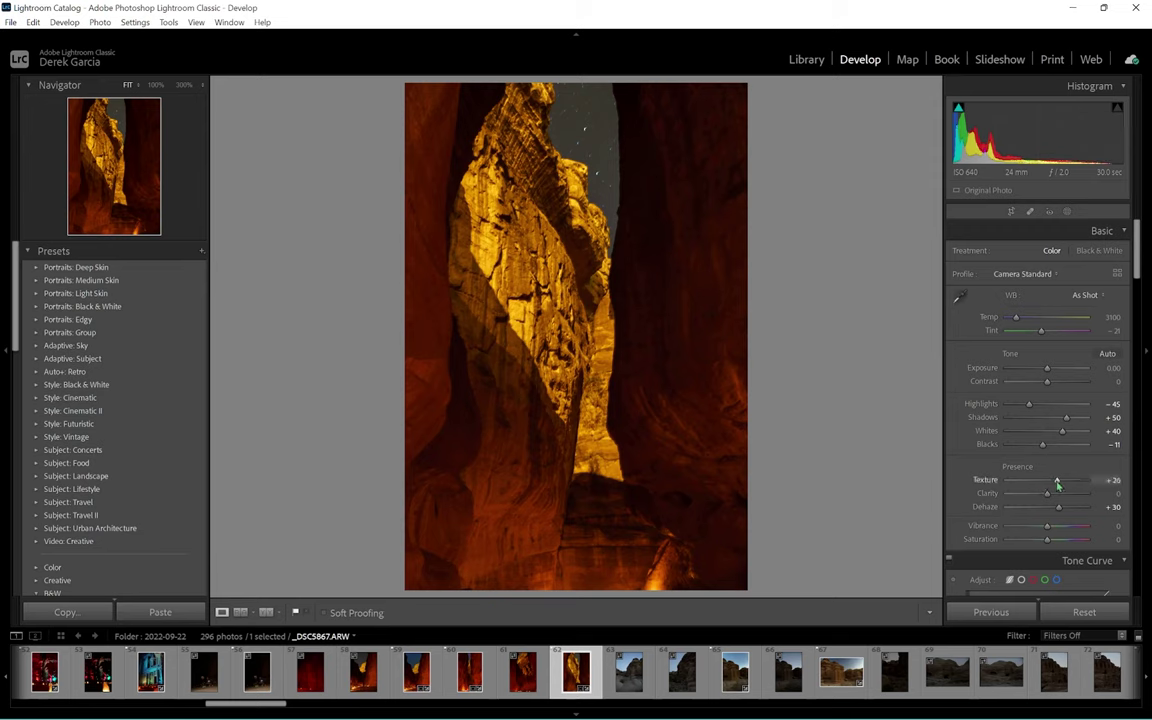
left_click(1108, 484)
type("2")
key("Tab")
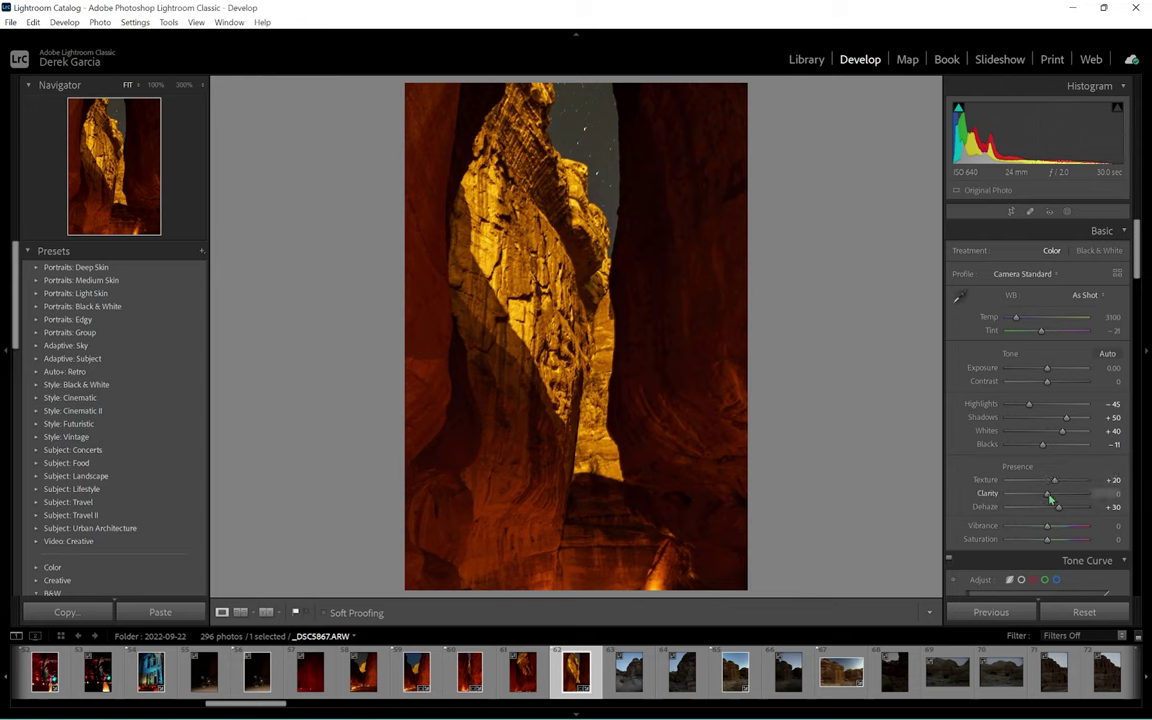
- Try Clarity at +100, +15 and 0 to compare its effect on the rock
left_click_drag(1049, 498, 1108, 507)
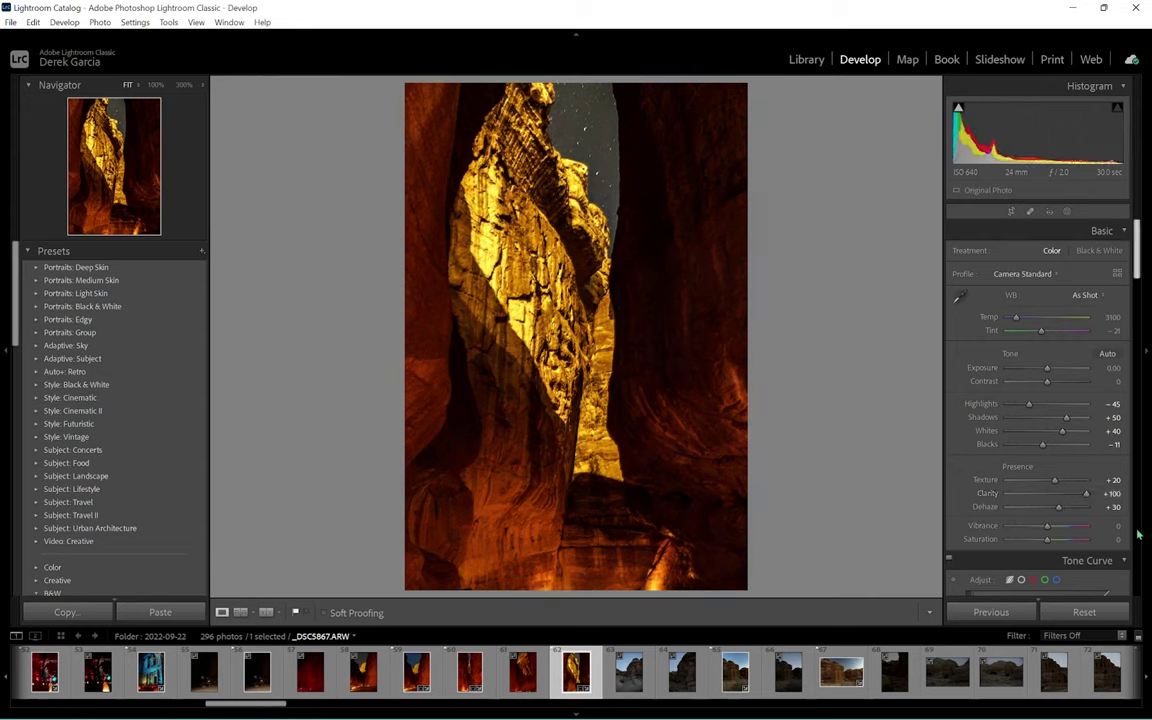
left_click(1113, 493)
type("15")
key("Return")
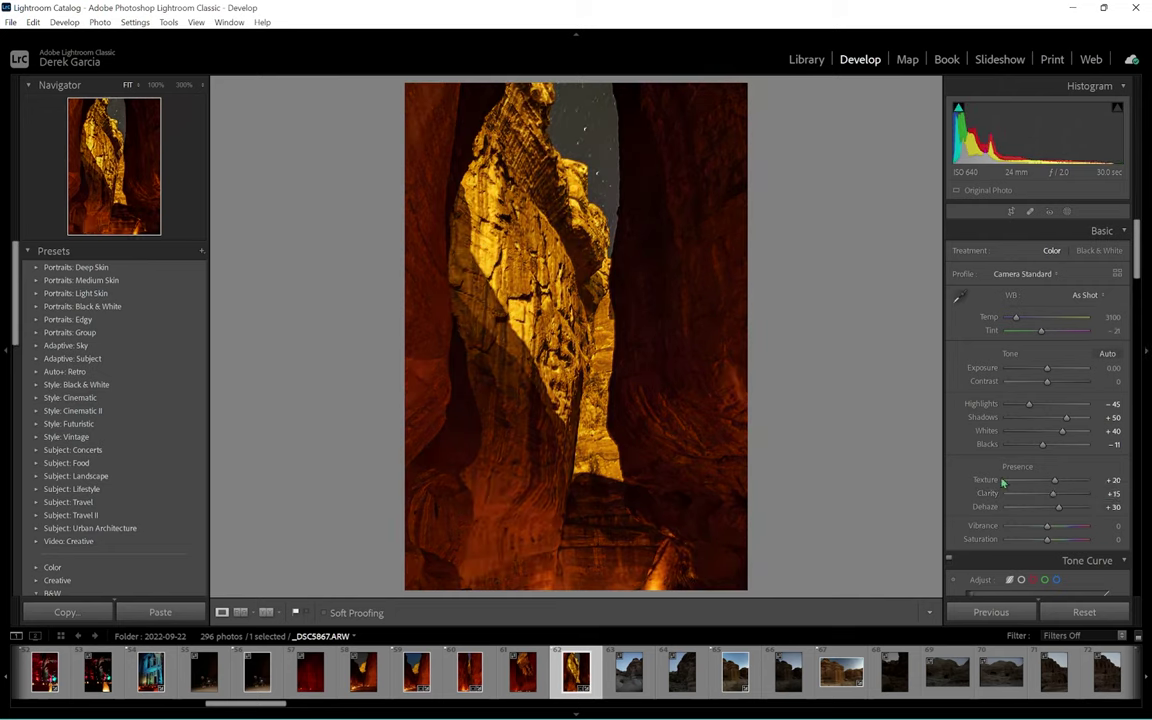
left_click(1114, 494)
type("0")
key("Return")
- Set the Clarity to +10 and give the photo a five-star rating
left_click(1107, 493)
type("1")
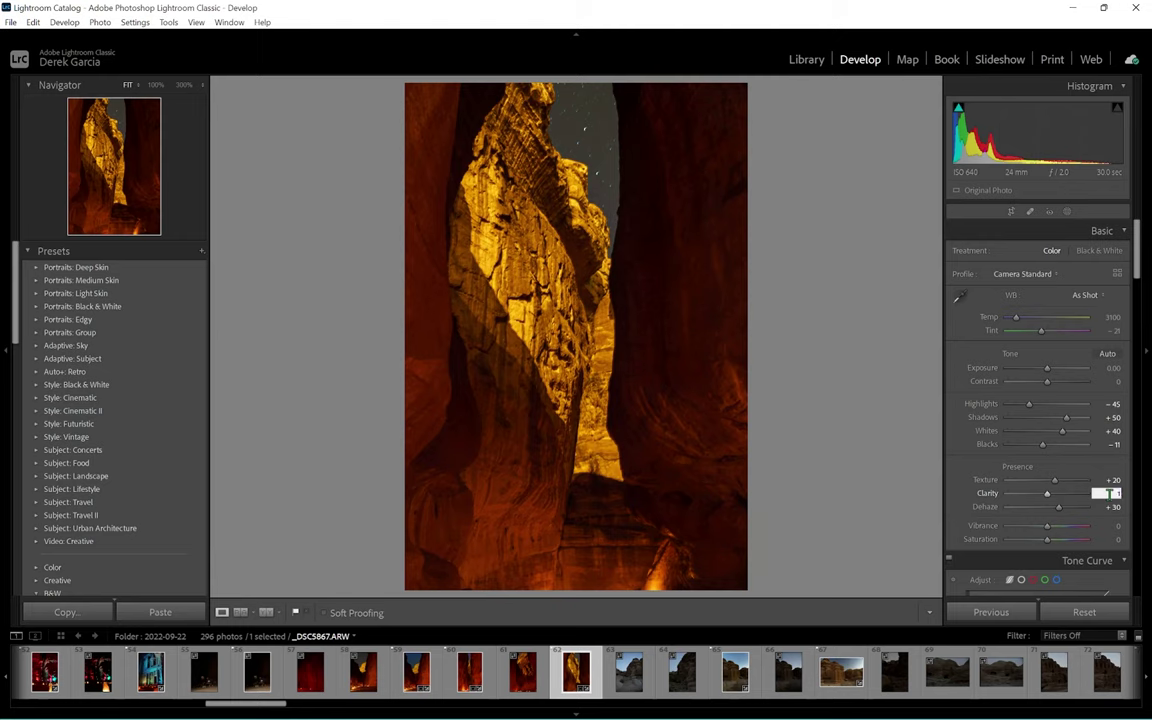
type("0")
key("Return")
scroll(1138, 508, "down", 5)
key("5")
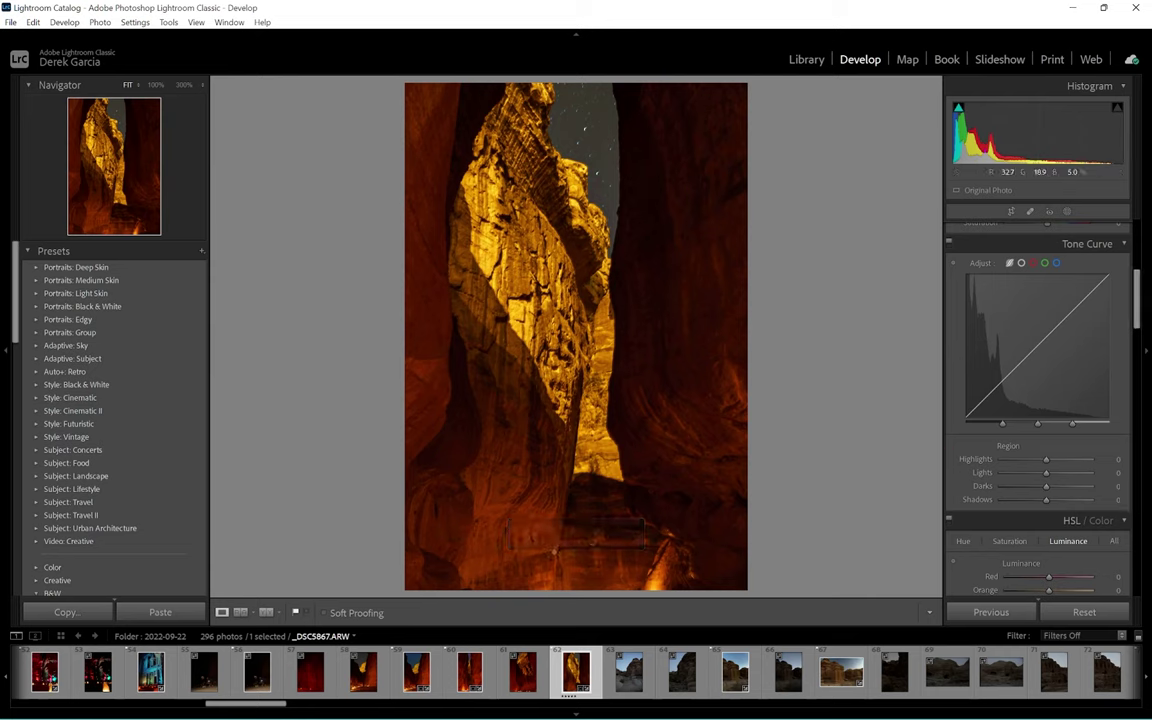
- Add a radial gradient mask over the sky opening, tilting and widening the ellipse to follow the gap between the rocks
scroll(1067, 344, "up", 5)
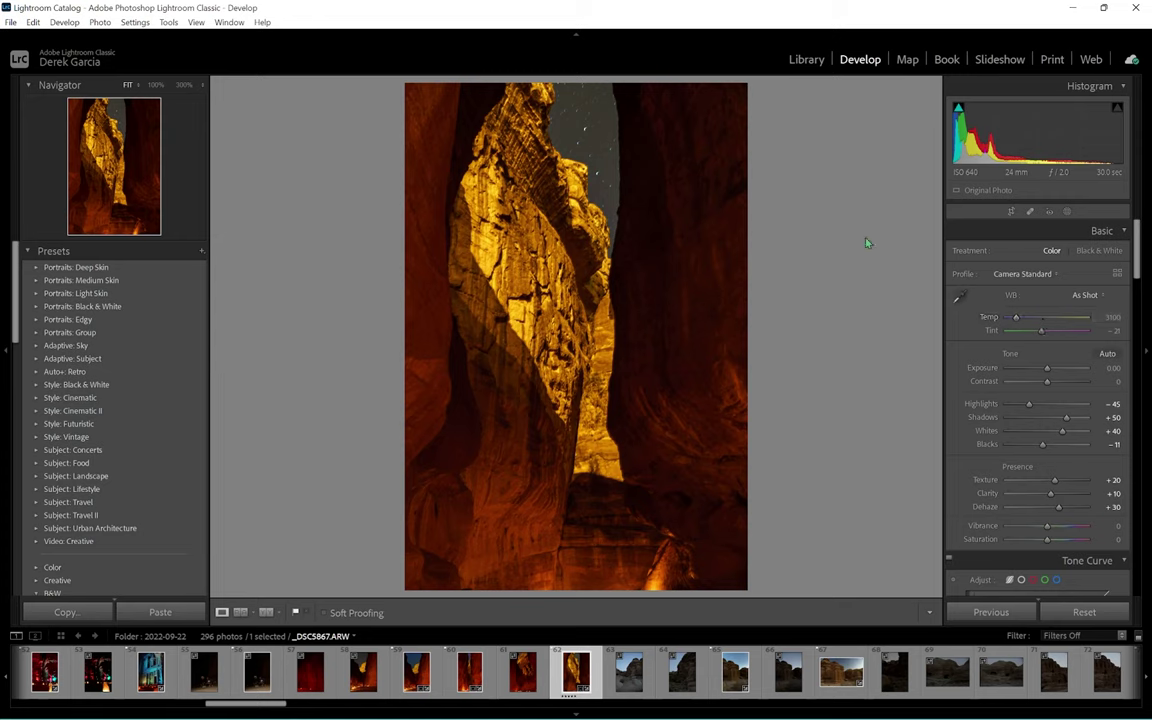
left_click(1066, 211)
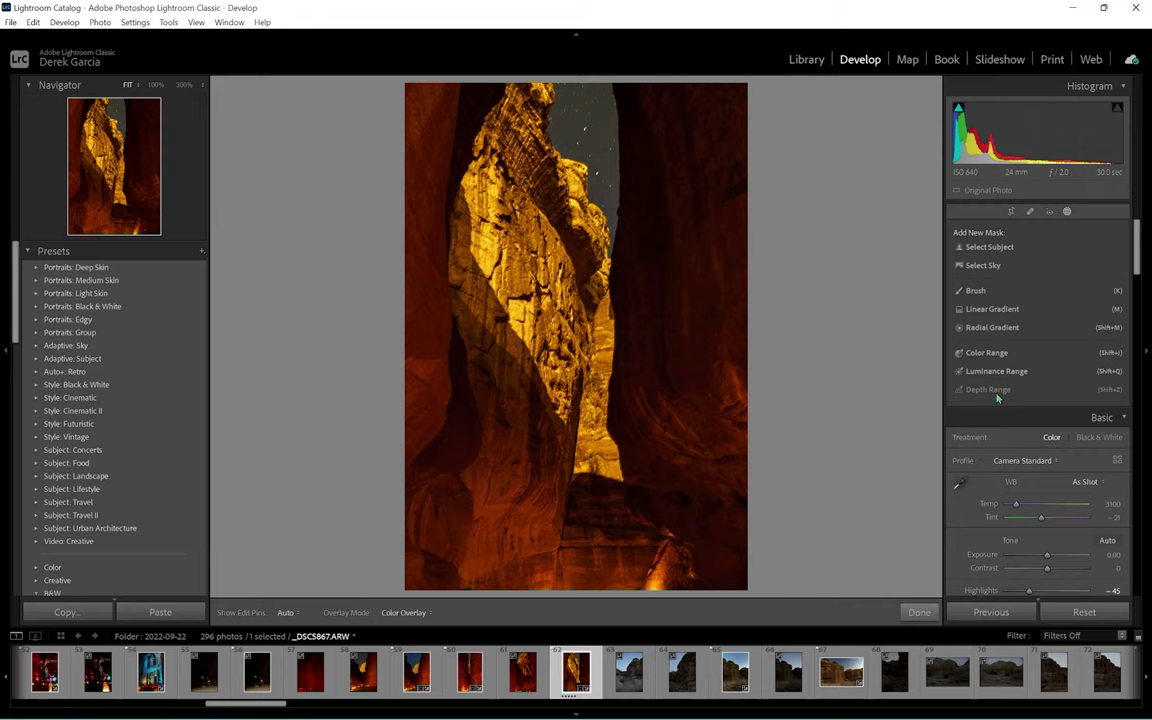
left_click(990, 327)
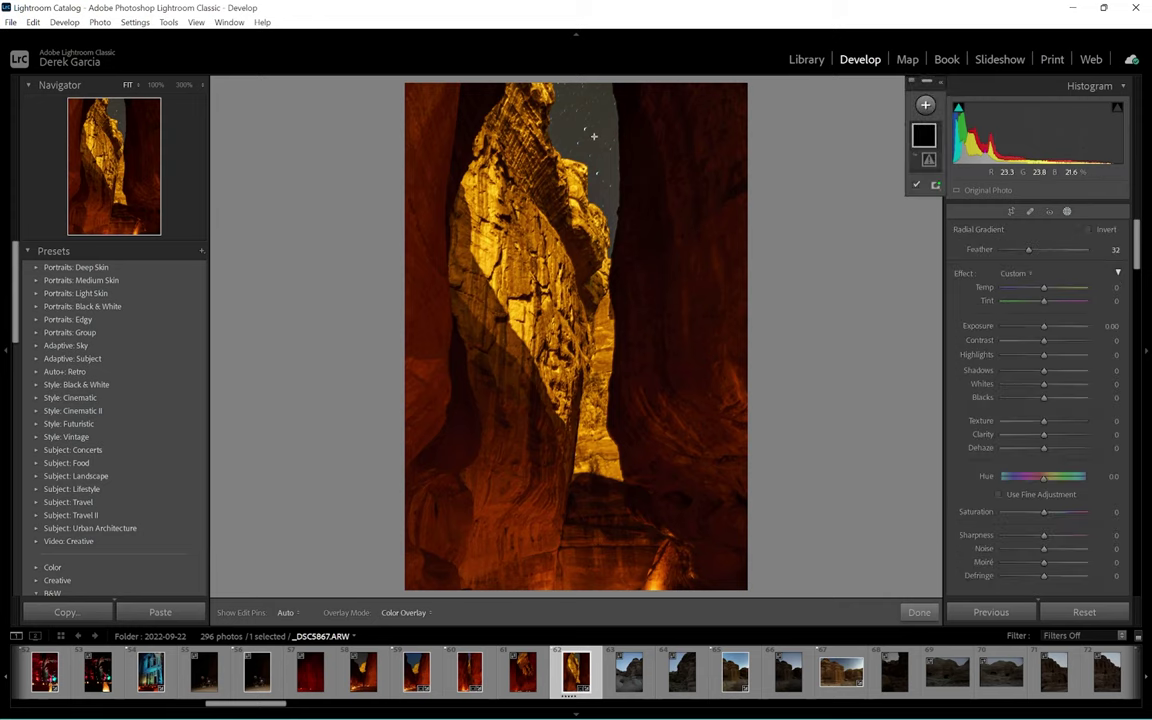
left_click_drag(586, 129, 617, 256)
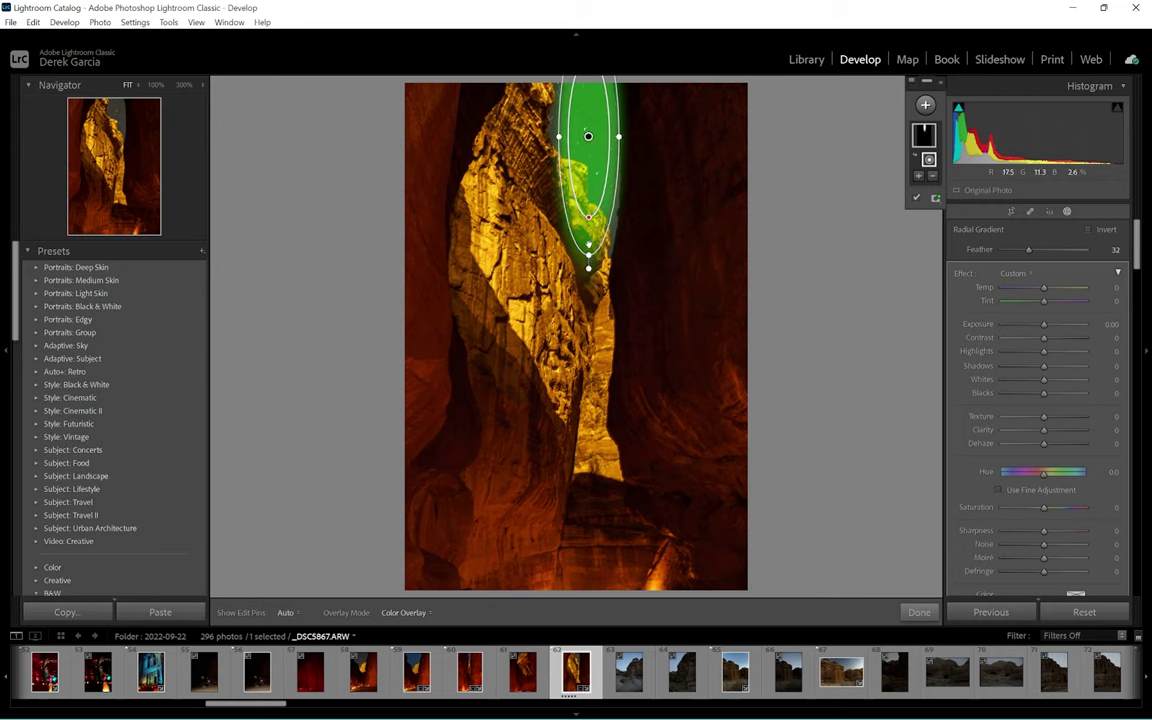
mouse_move(589, 248)
left_mouse_down()
mouse_move(603, 238)
mouse_move(609, 250)
left_mouse_up()
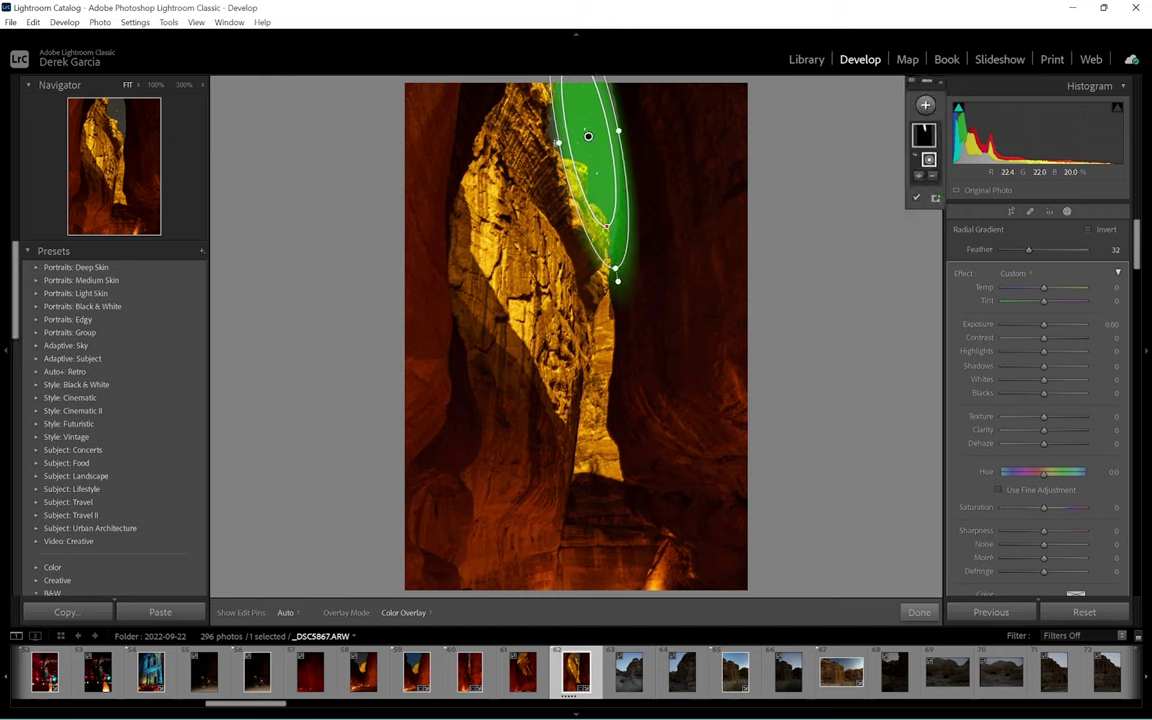
left_click_drag(558, 145, 544, 147)
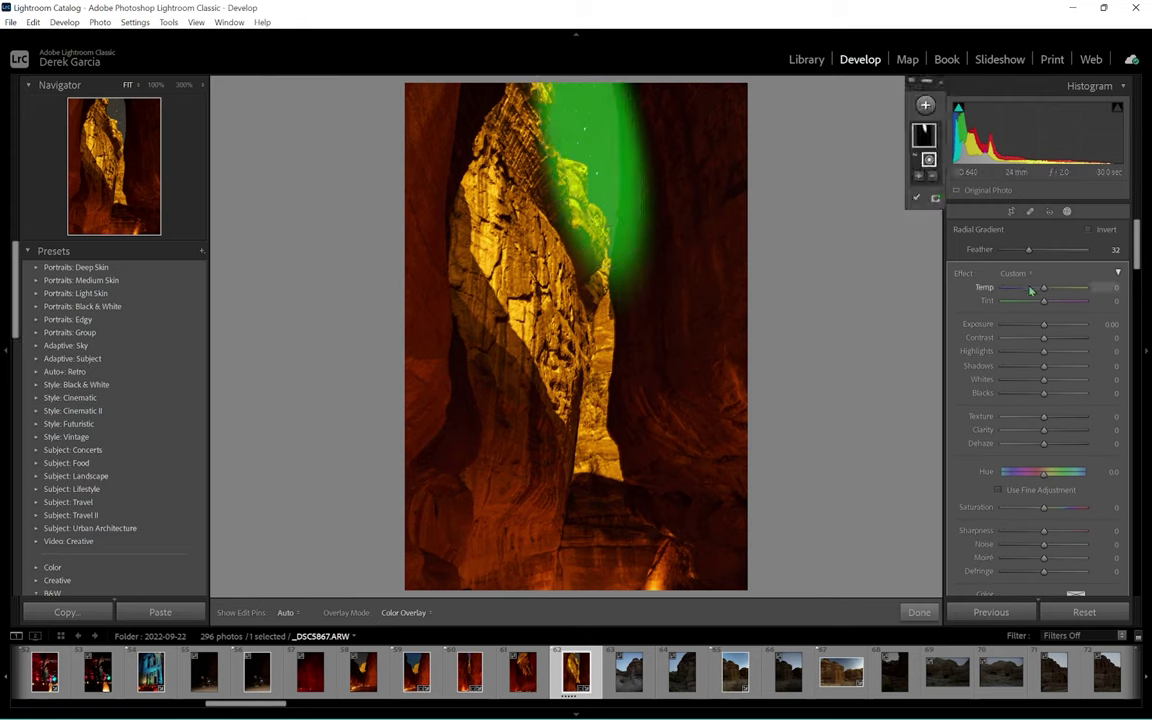
- Cool the sky mask to a Temp of -87 and finish masking
left_click_drag(1043, 288, 1021, 288)
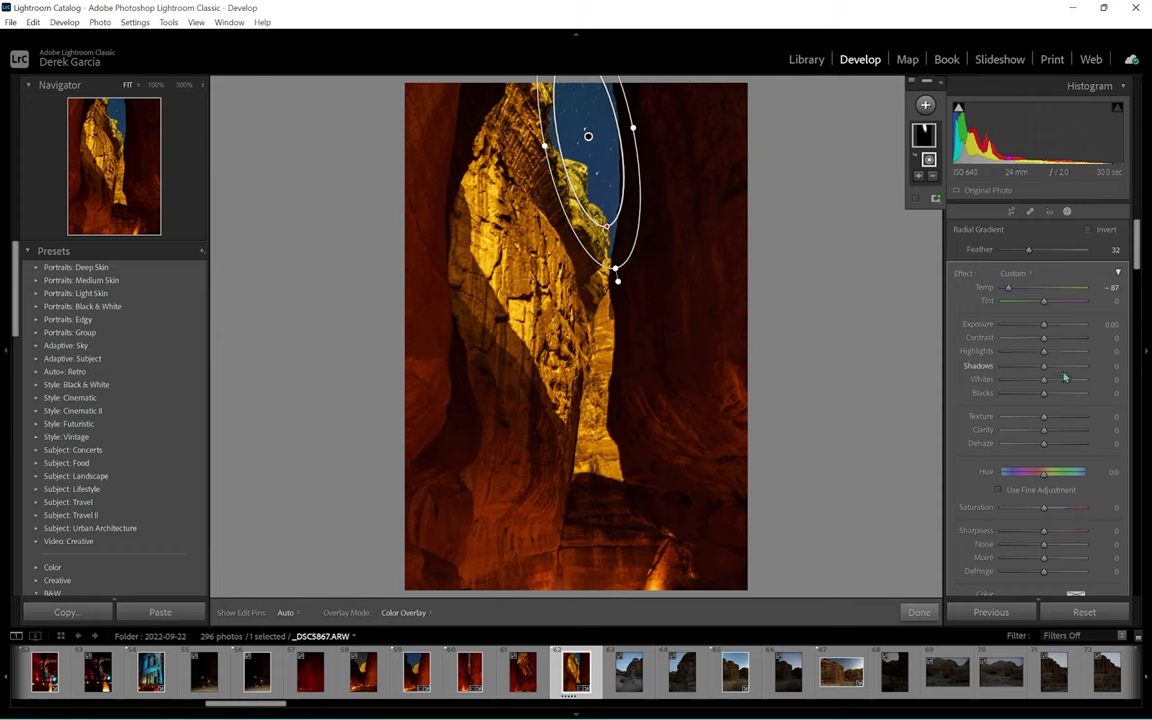
scroll(1075, 586, "down", 5)
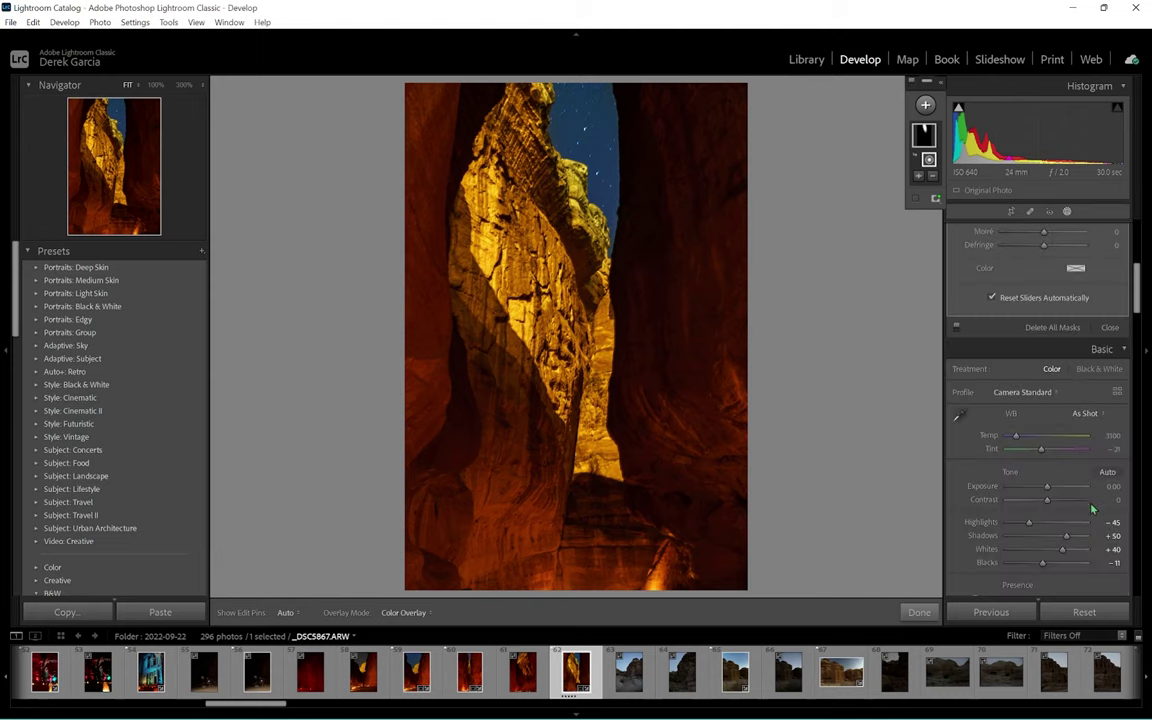
left_click(1111, 329)
- Set the whole photo's white balance temperature to 3300
scroll(1050, 300, "up", 5)
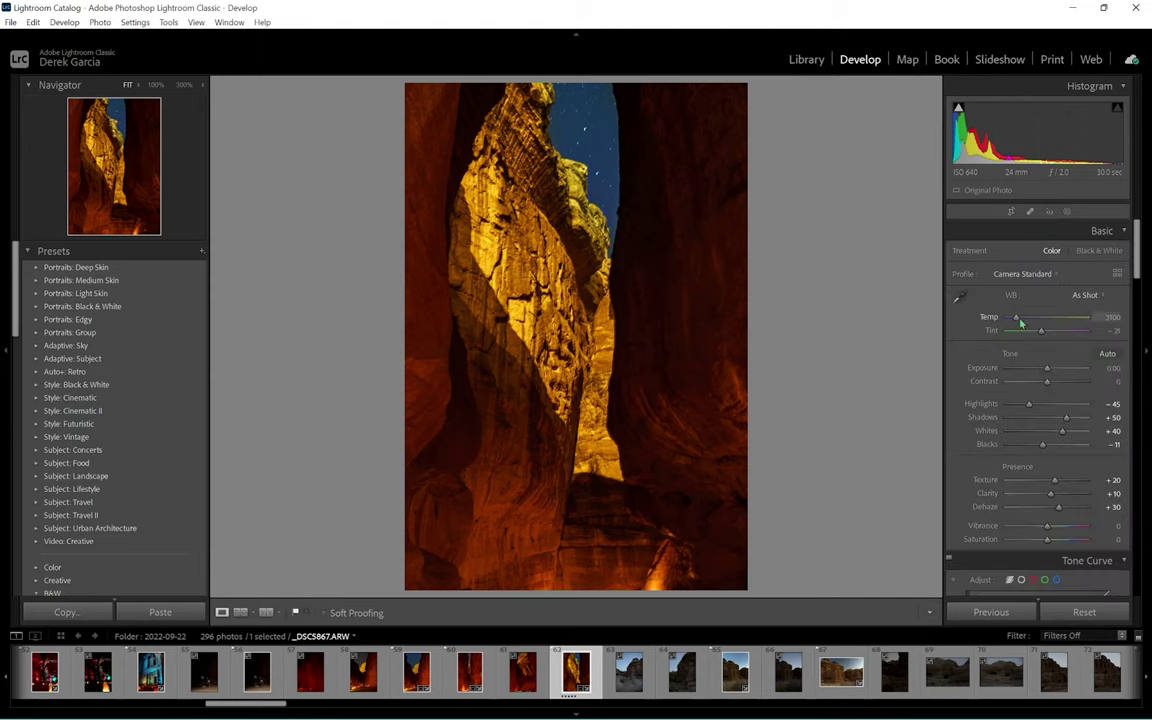
left_click_drag(1020, 323, 1027, 327)
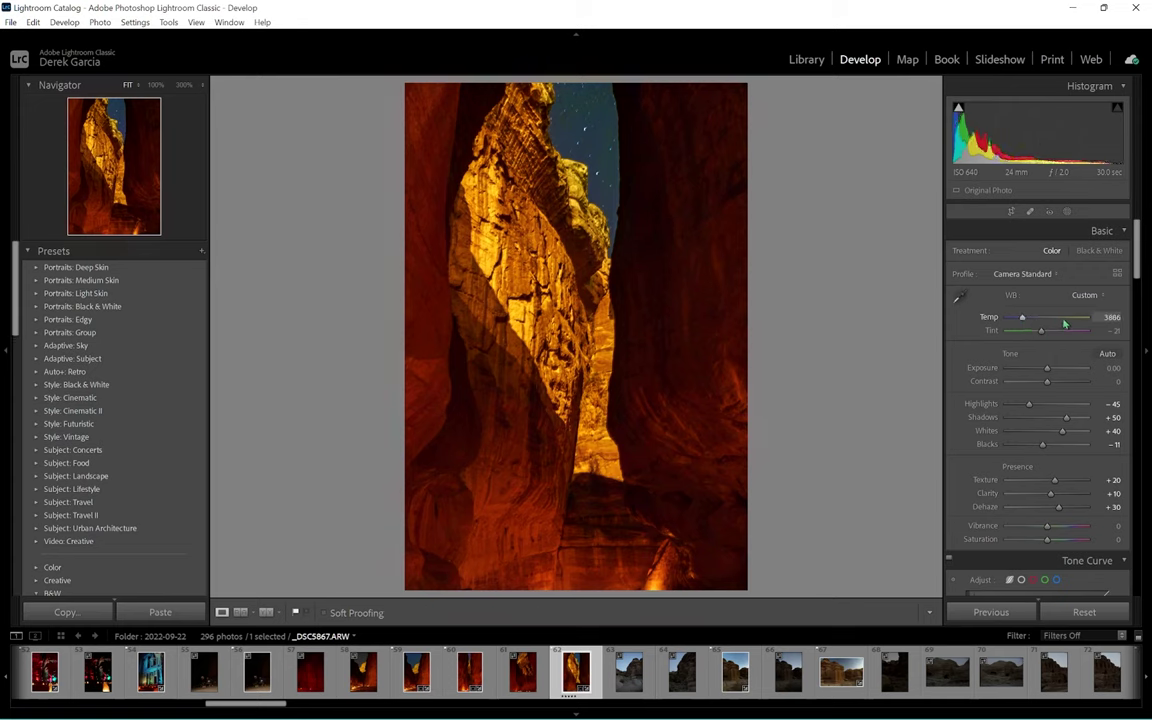
key("ctrl+z")
left_click(1111, 317)
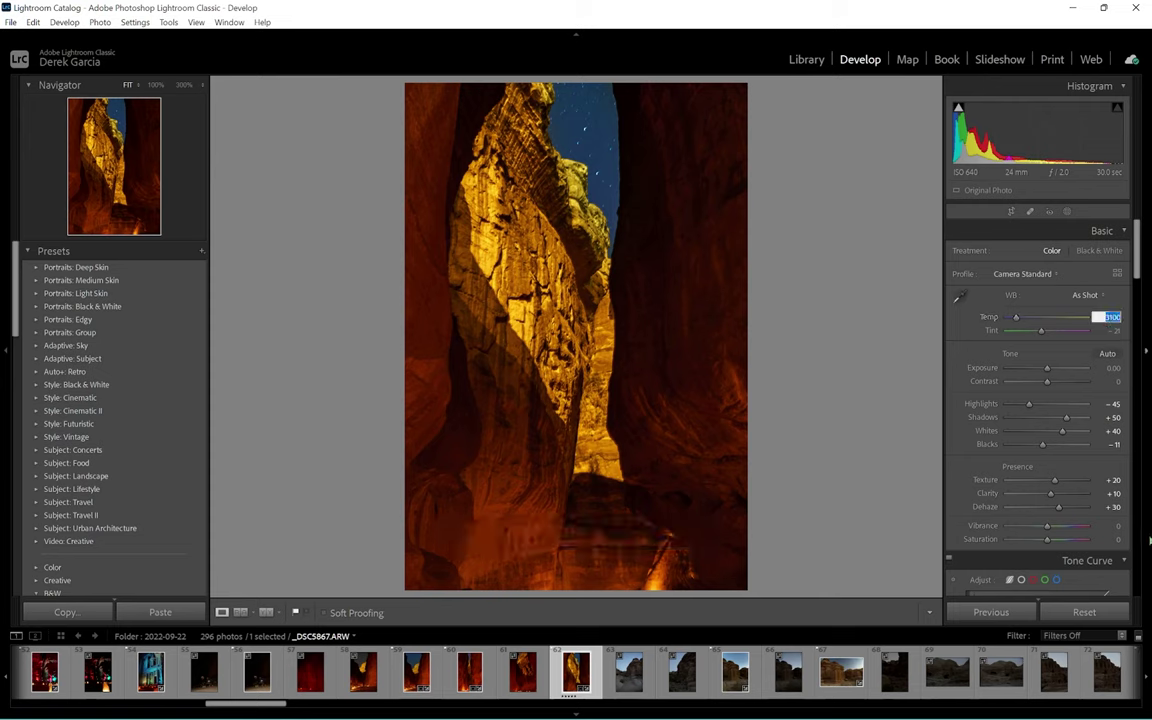
type("3300")
key("Return")
- Reduce the photo's sharpening amount to 0
scroll(970, 300, "down", 15)
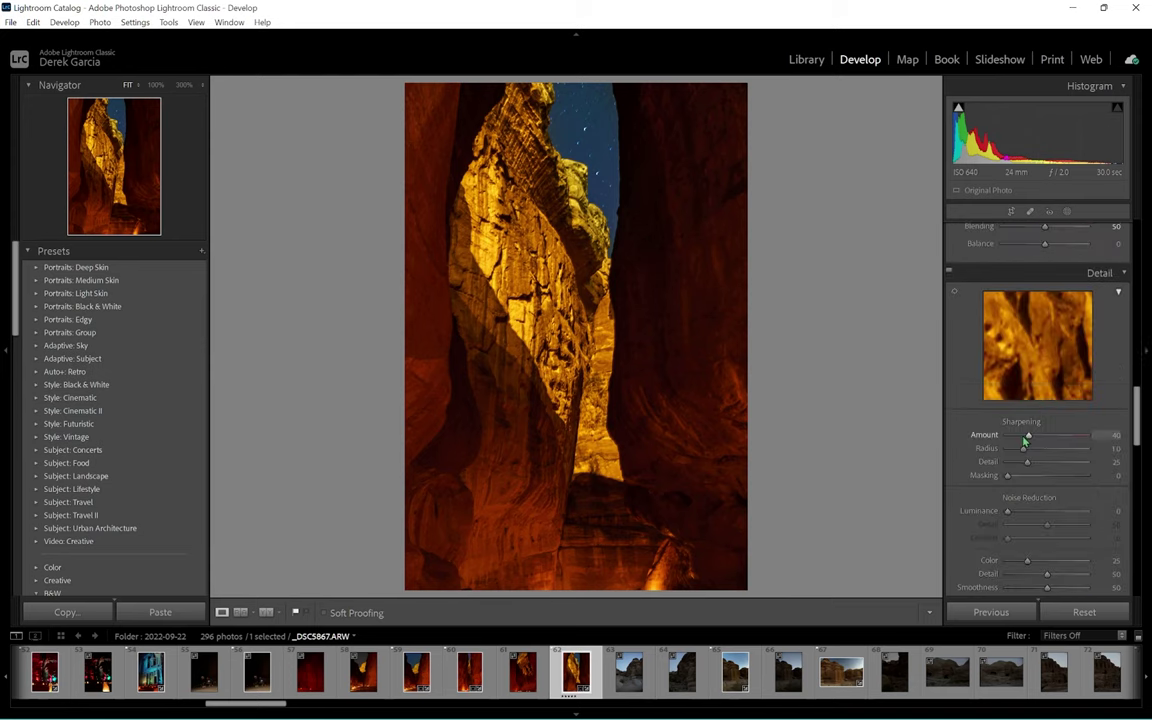
left_click_drag(1027, 435, 895, 442)
scroll(1050, 405, "down", 3)
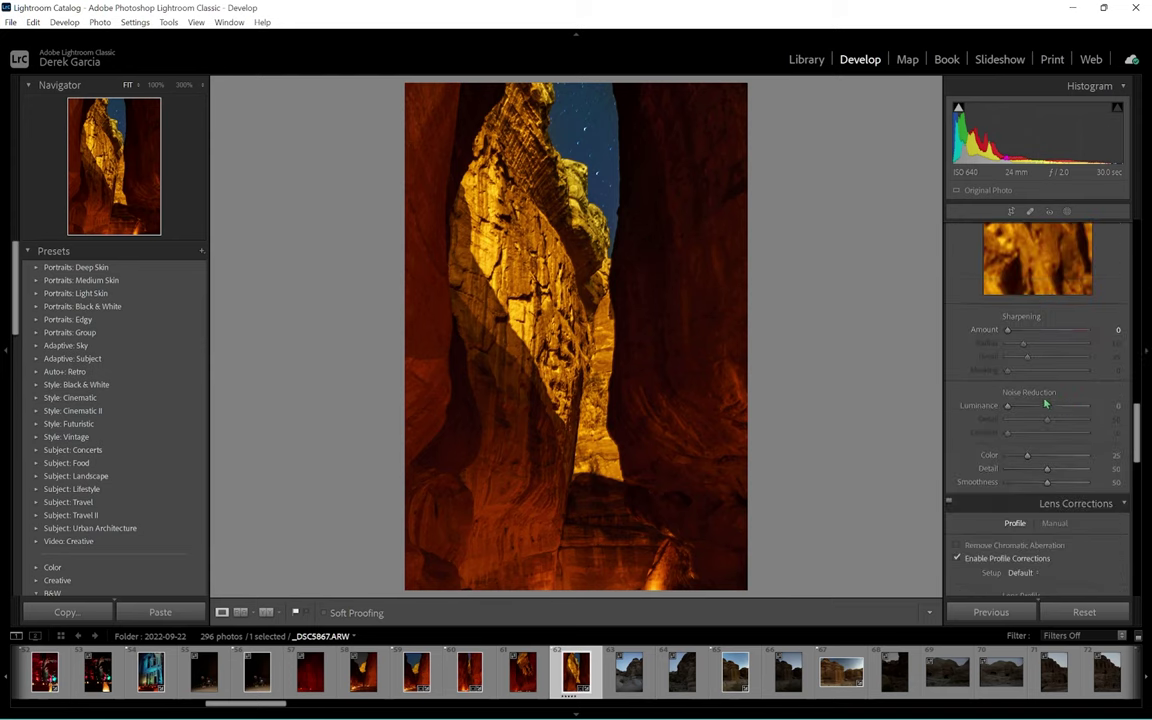
- Set luminance noise reduction to 20 while checking the starry sky at 100% magnification
key("z")
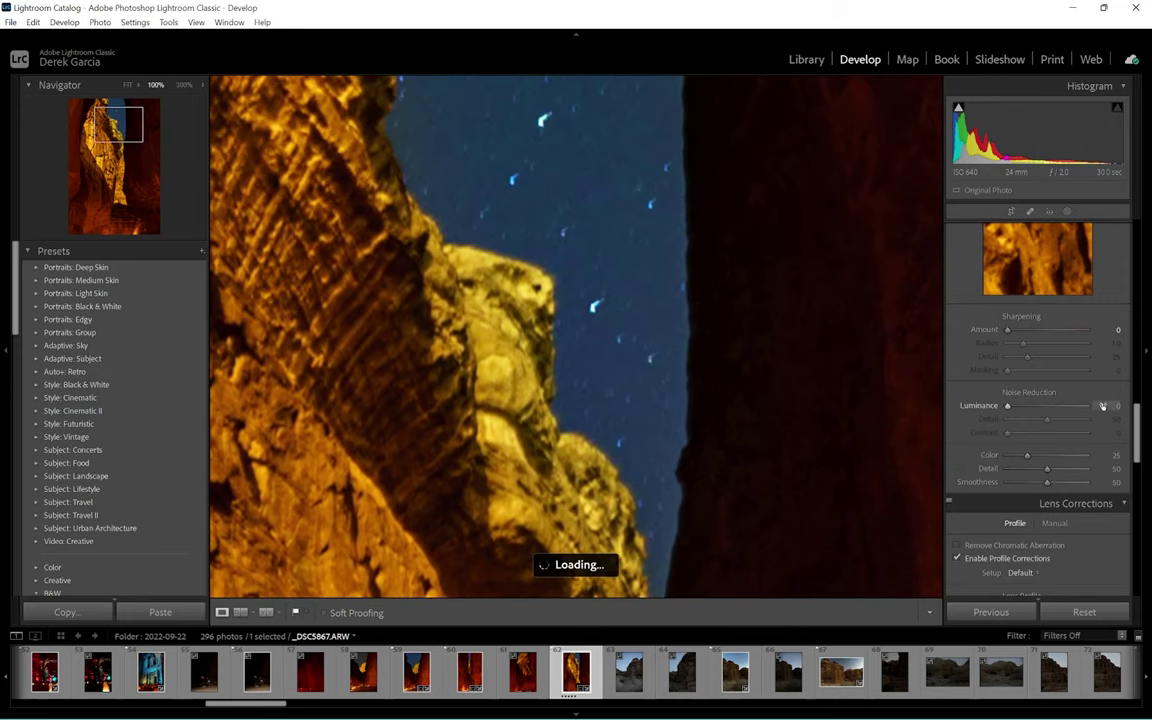
left_click(1117, 405)
type("15")
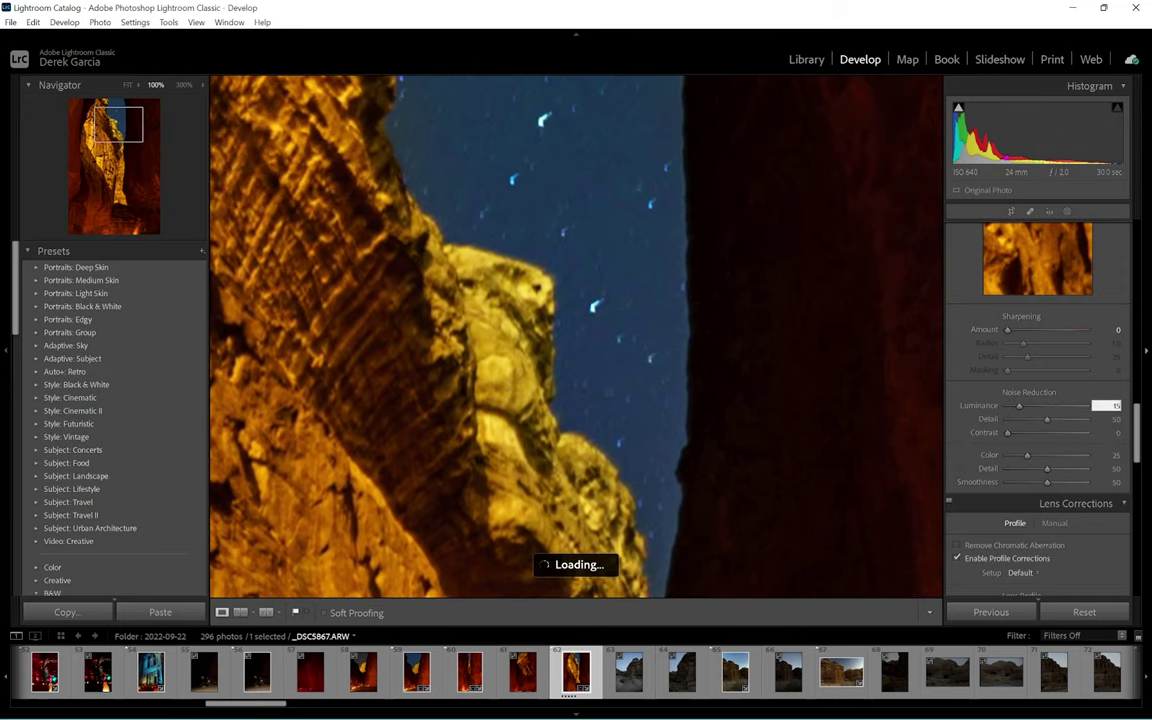
key("Return")
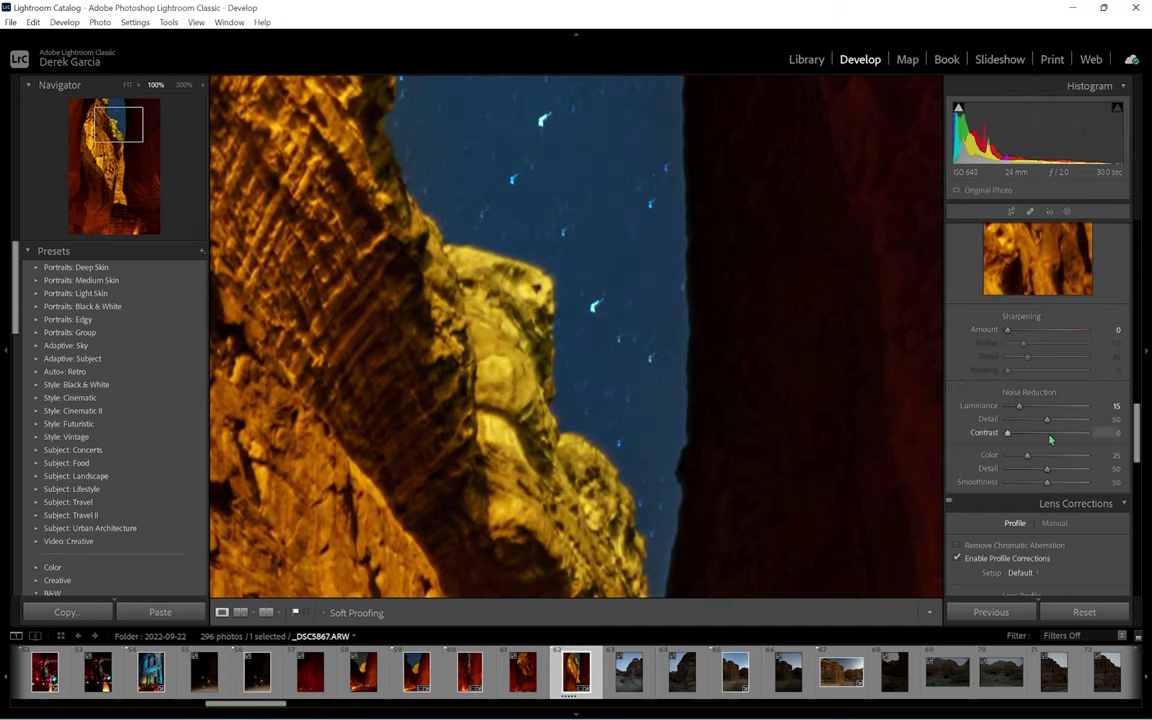
left_click(1117, 405)
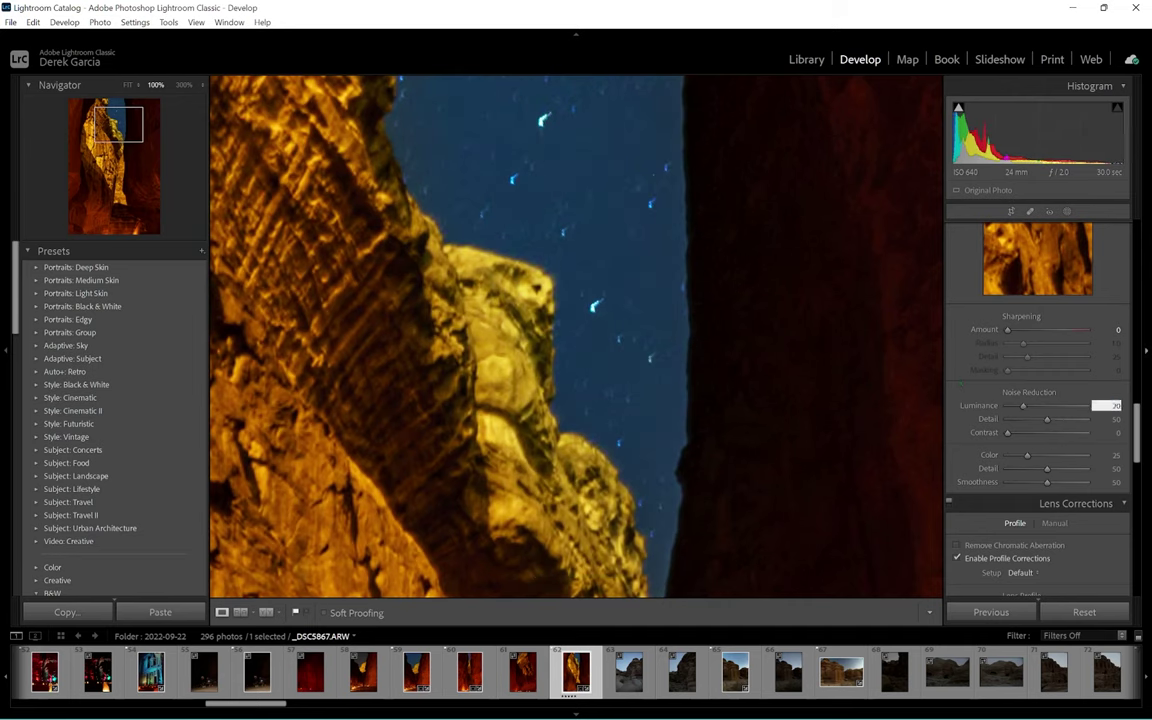
type("20")
key("Return")
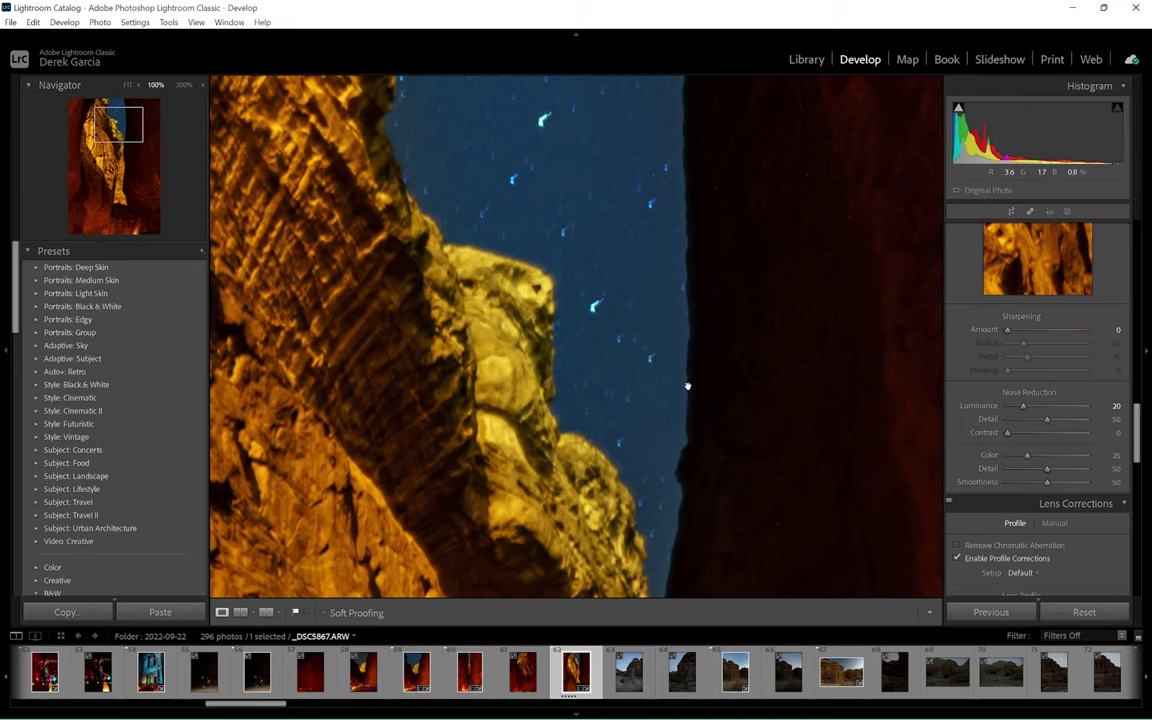
- Enable chromatic aberration removal in the photo's lens corrections
left_click(694, 346)
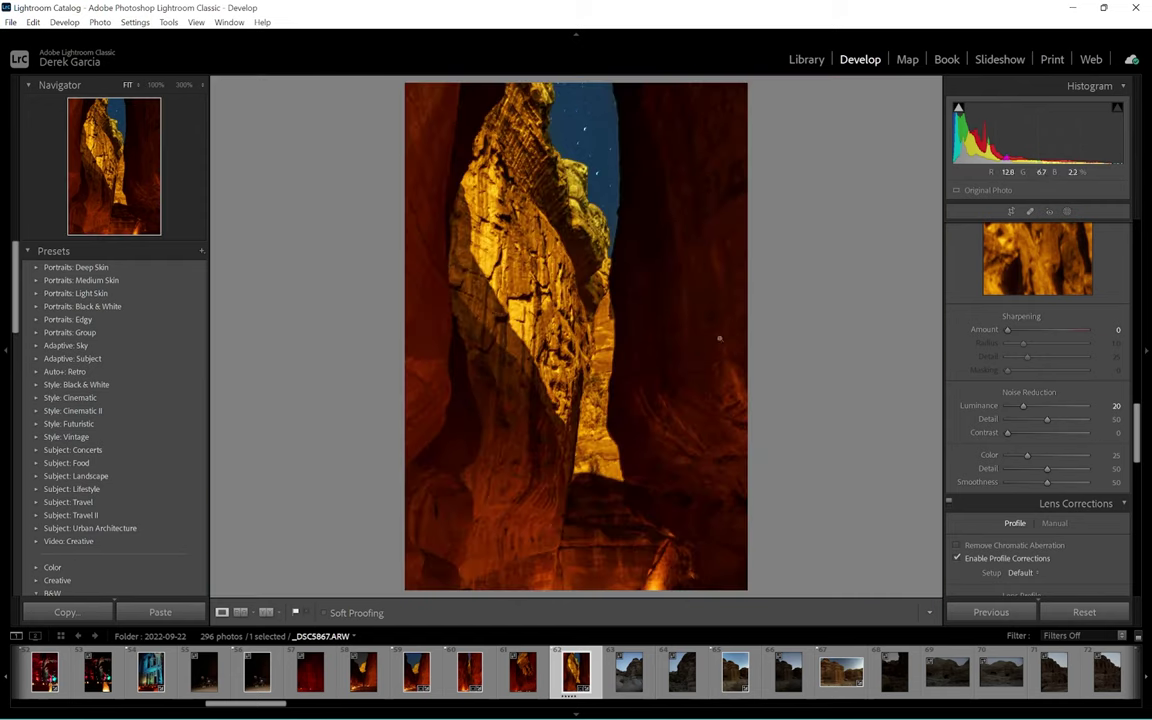
left_click(957, 546)
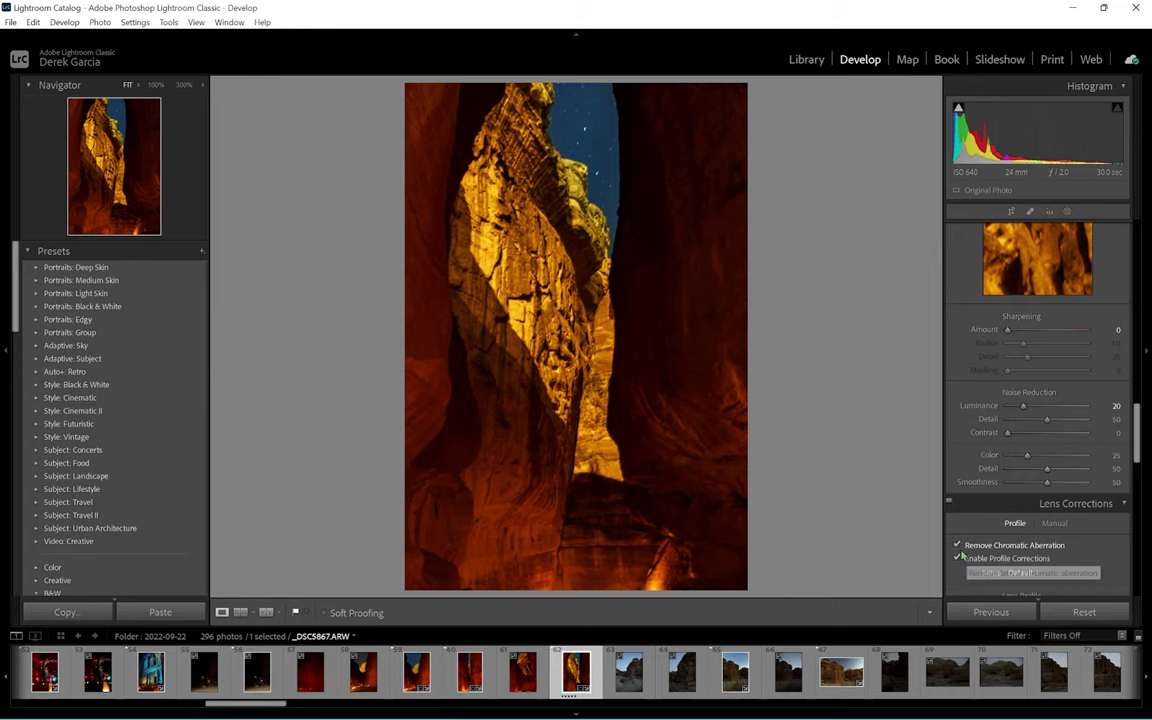
scroll(1040, 485, "down", 2)
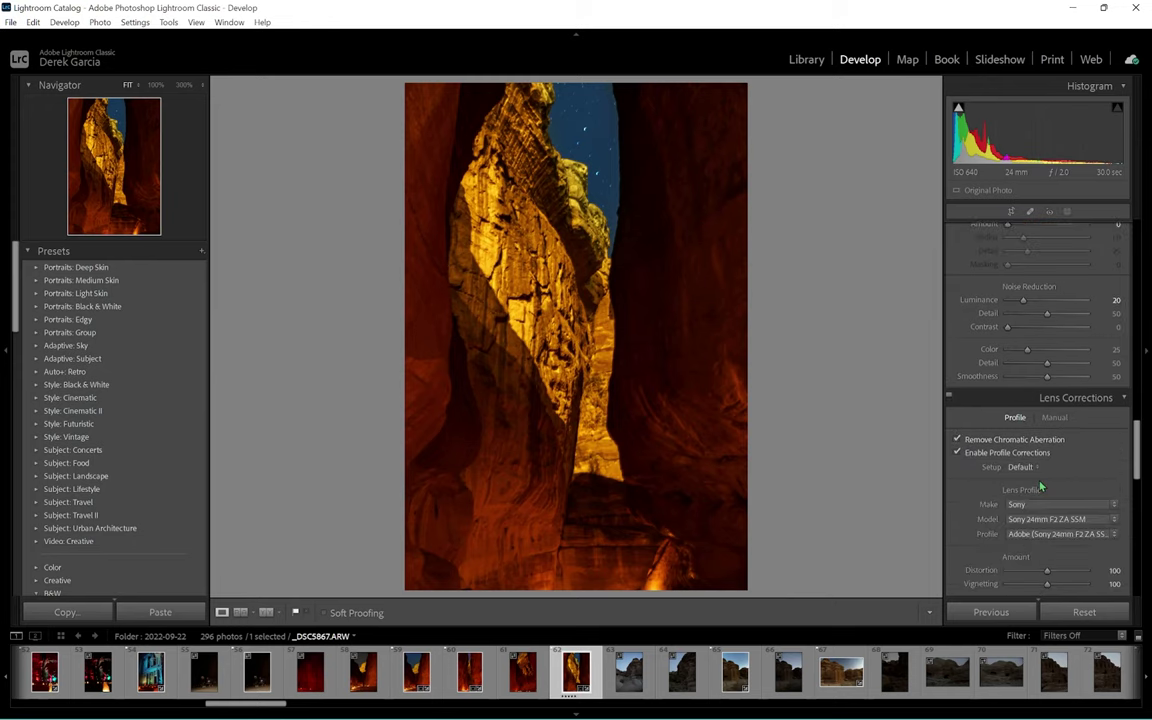
scroll(1040, 487, "up", 2)
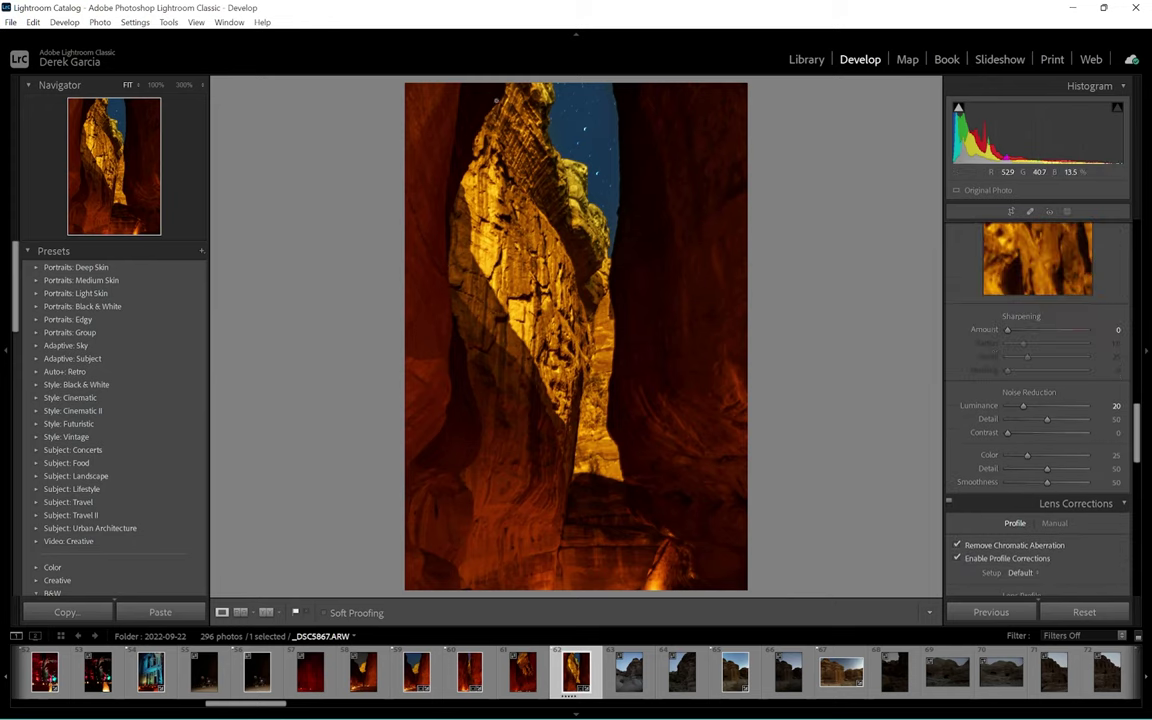
- Raise color noise reduction to 66 while checking the lit rock at 100% magnification
left_click(495, 100)
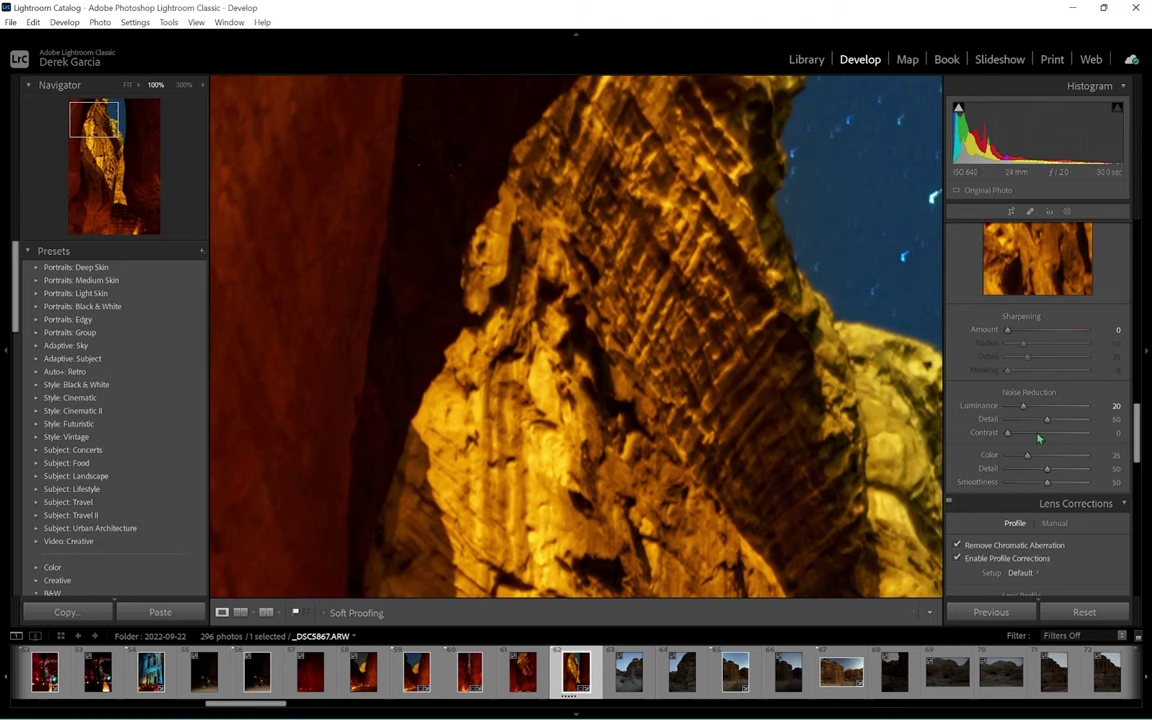
left_click_drag(1029, 457, 1059, 458)
left_click(779, 237)
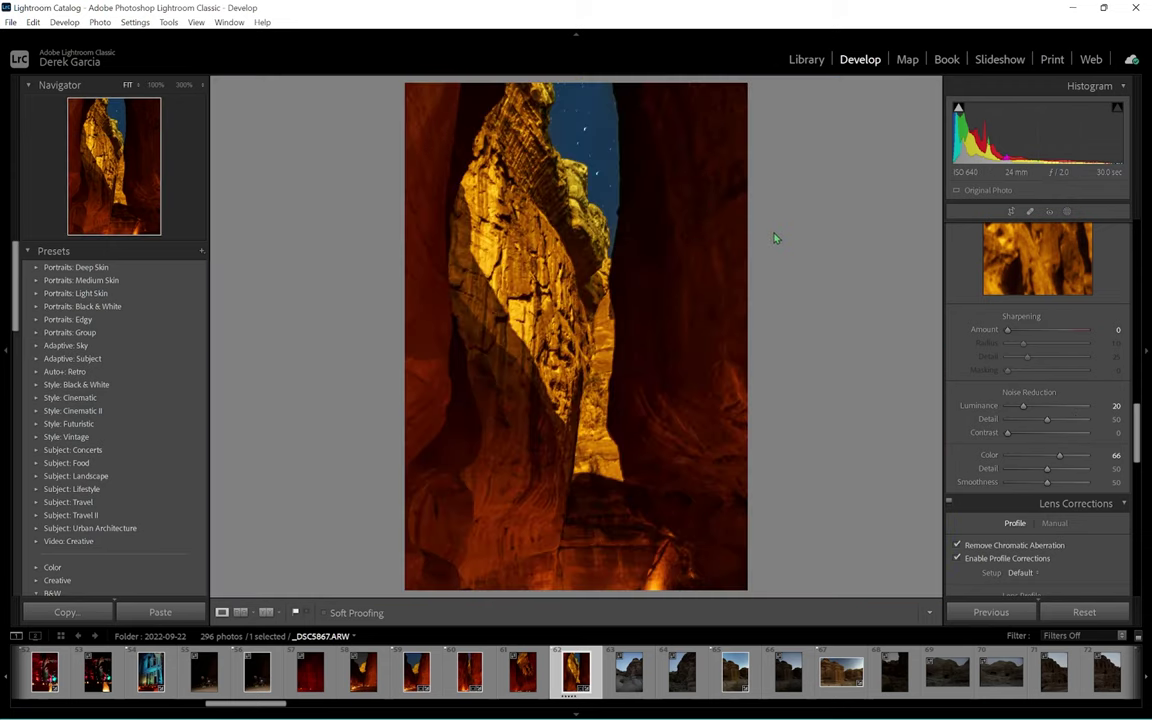
- Send the developed canyon photo to Adobe Photoshop for further editing
left_click_drag(555, 503, 661, 322)
scroll(1093, 393, "up", 10)
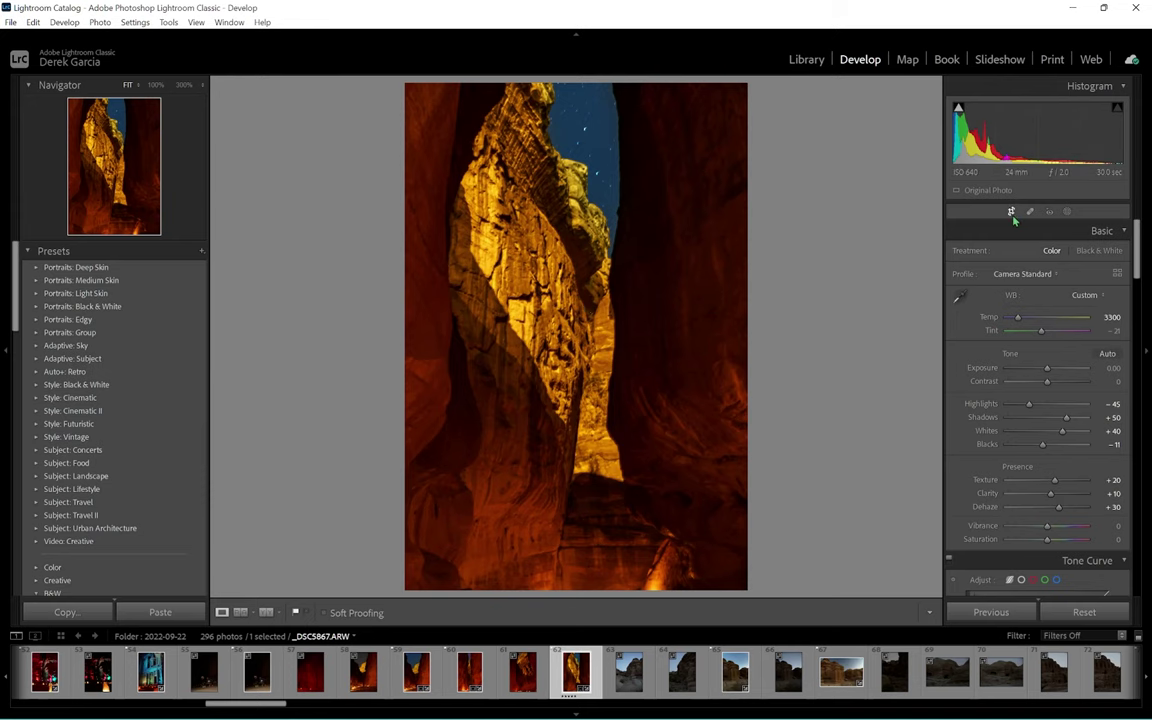
left_click(1011, 211)
left_click(1011, 211)
right_click(559, 294)
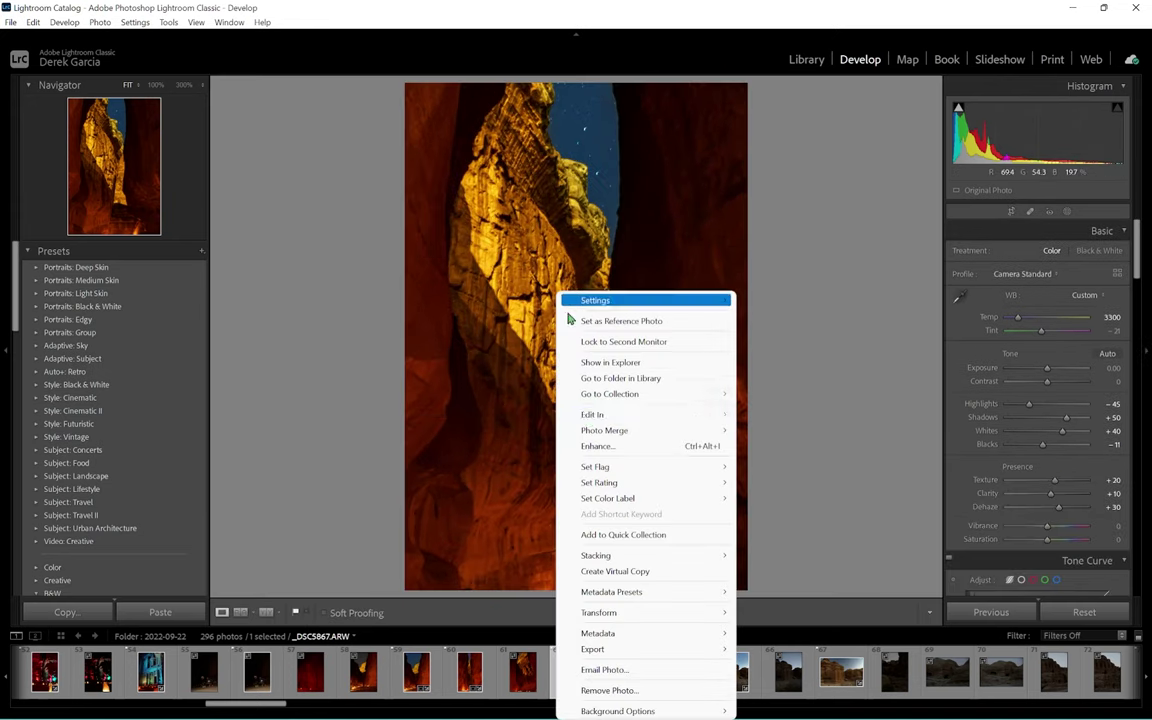
mouse_move(600, 414)
left_click(825, 412)
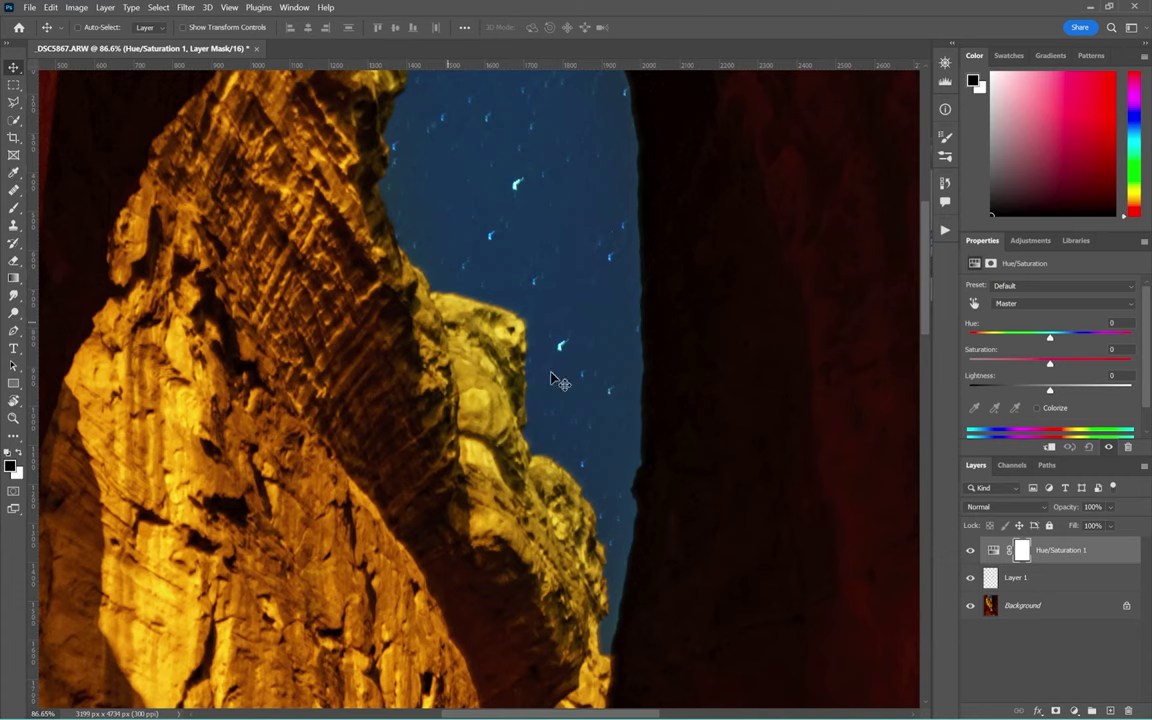
- In the Hue/Saturation adjustment, target Yellows, sample the yellow-green rock beside the sky and set Hue to -5
left_click(1050, 305)
left_click(1046, 327)
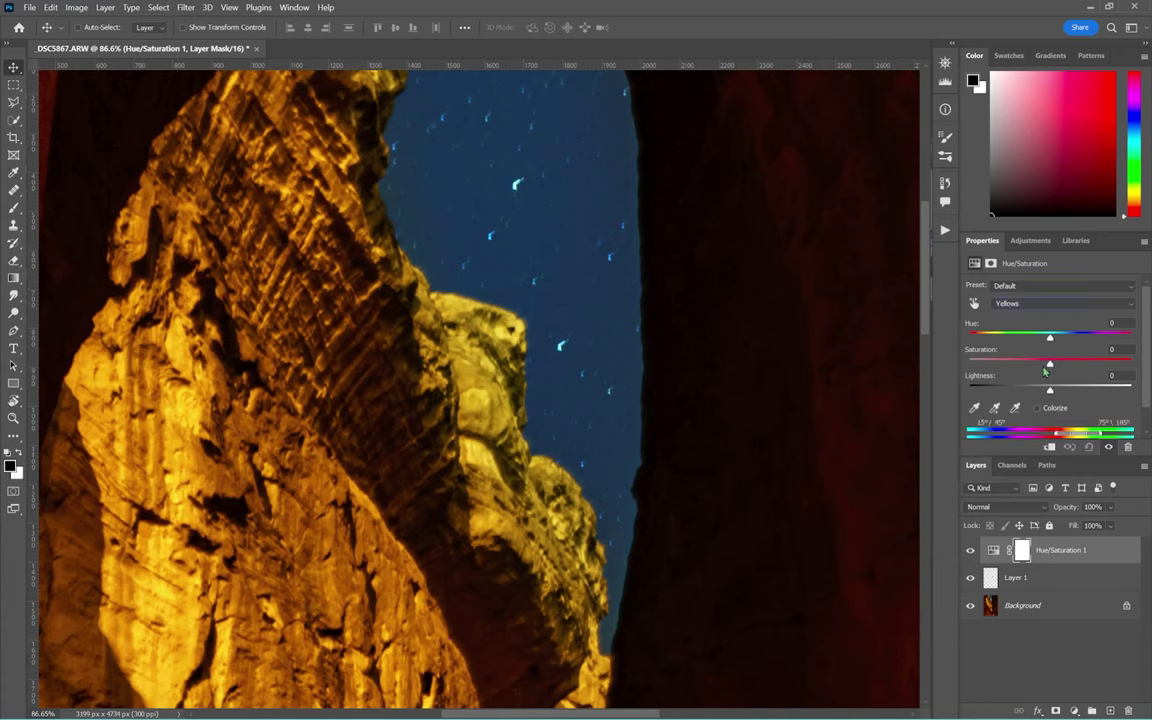
key("i")
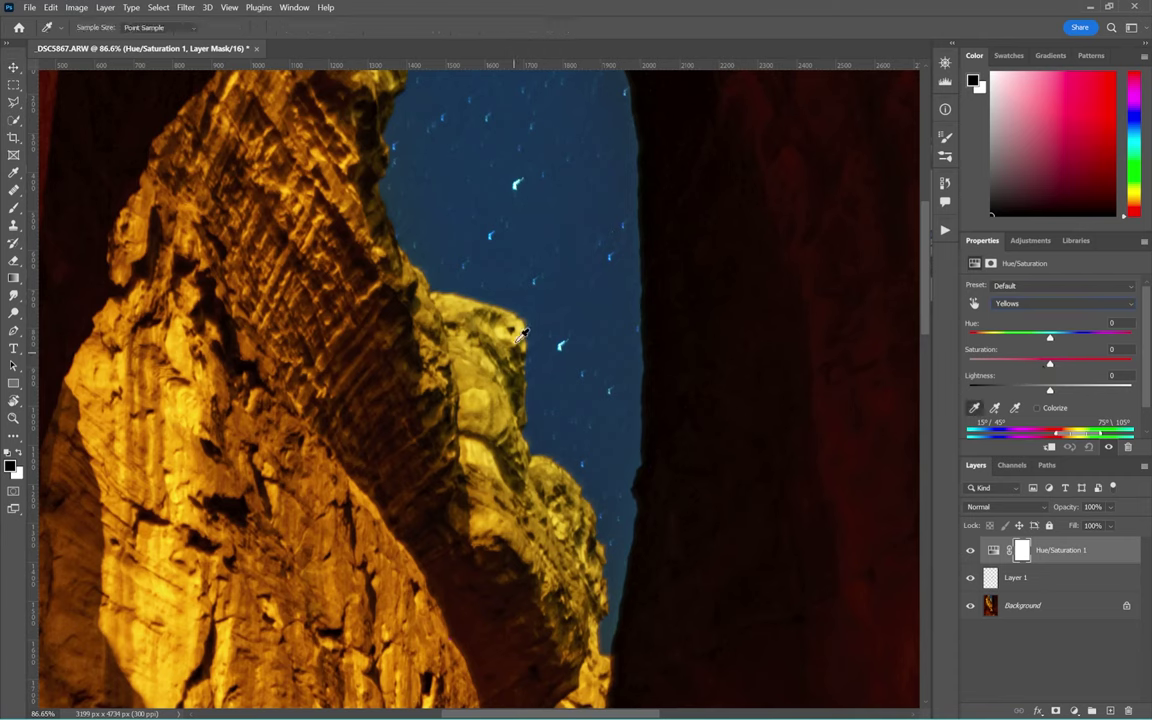
left_click(514, 331)
left_click_drag(1050, 341, 1051, 347)
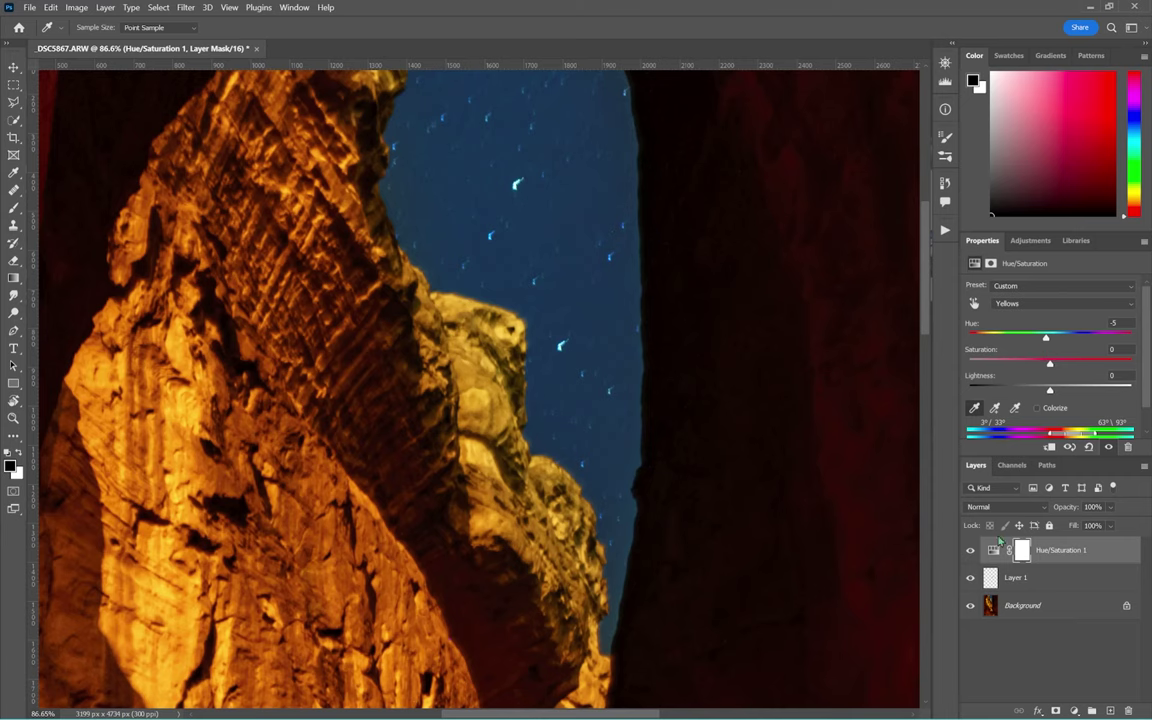
- Invert the Hue/Saturation mask and paint white over the yellow-green rocks along the sky with a soft 199 px brush
key("ctrl+i")
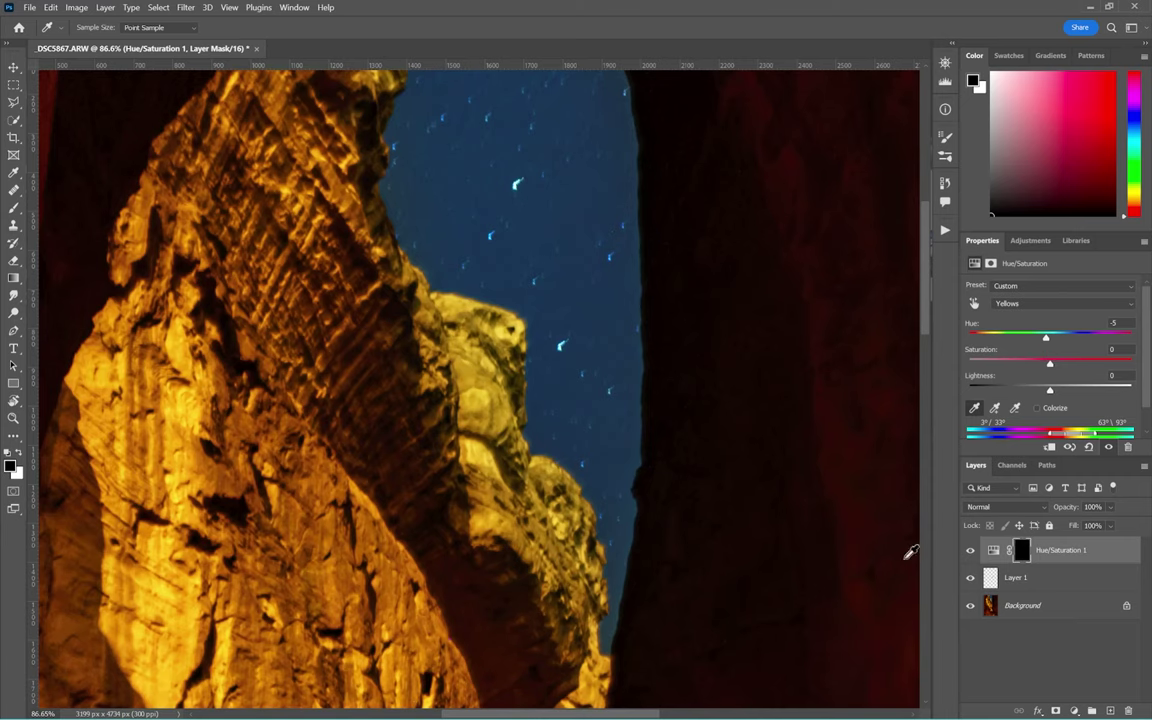
key("b")
right_click(560, 348)
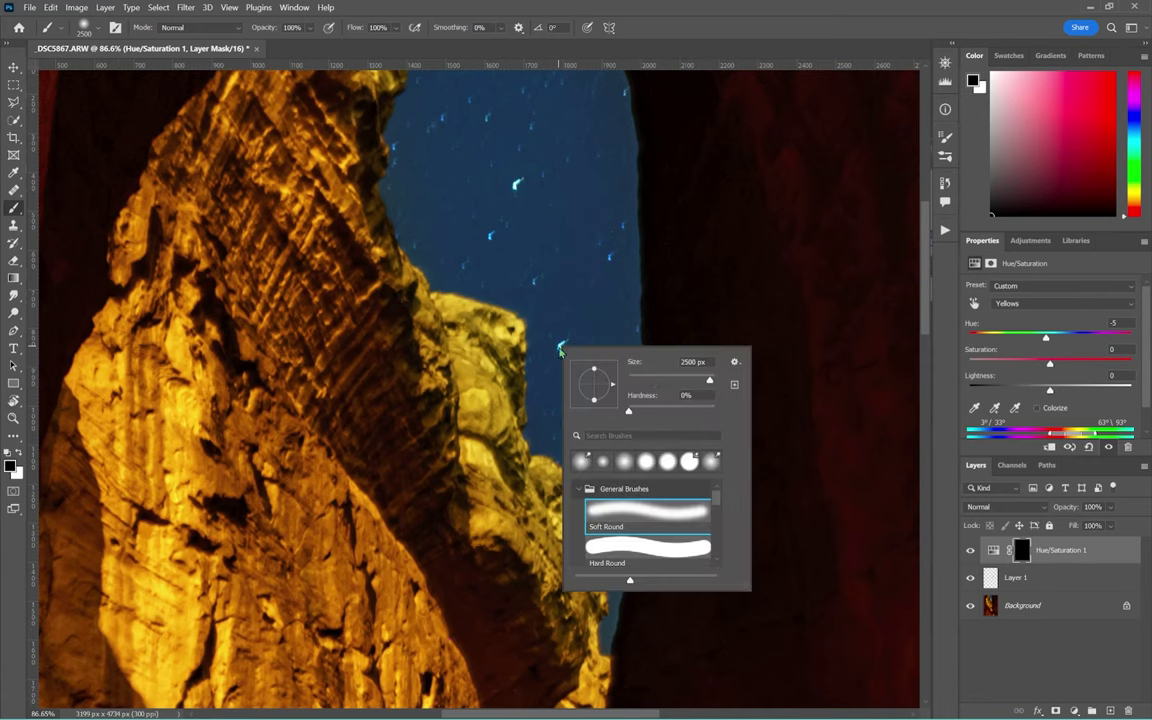
left_click_drag(709, 380, 692, 381)
key("Return")
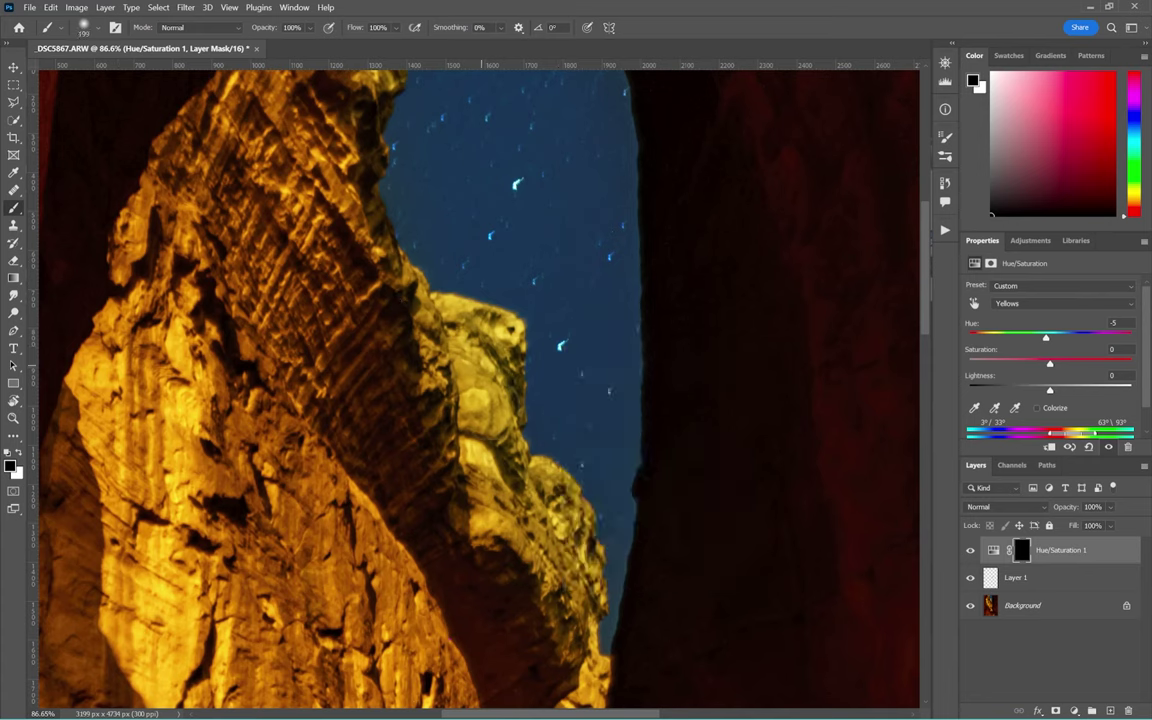
key("x")
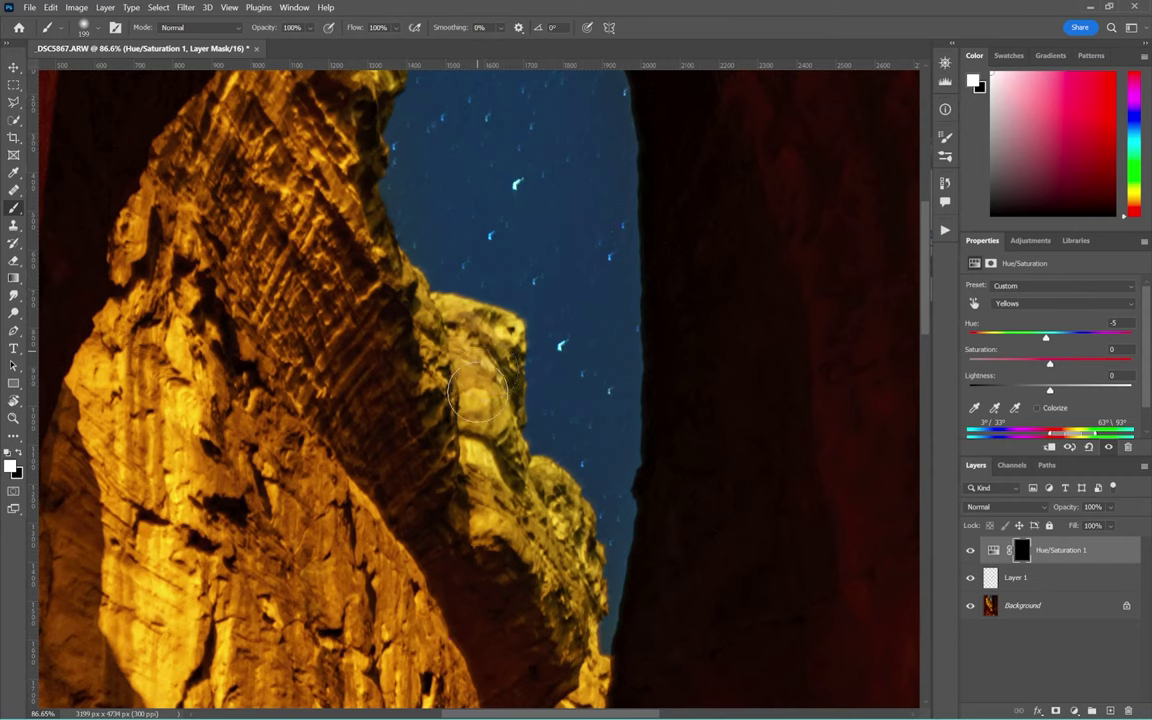
mouse_move(478, 393)
left_mouse_down()
mouse_move(445, 320)
mouse_move(465, 410)
mouse_move(512, 492)
mouse_move(500, 478)
mouse_move(546, 436)
left_mouse_up()
mouse_move(455, 402)
left_mouse_down()
mouse_move(460, 488)
mouse_move(576, 656)
mouse_move(566, 617)
left_mouse_up()
left_click_drag(525, 226, 545, 409)
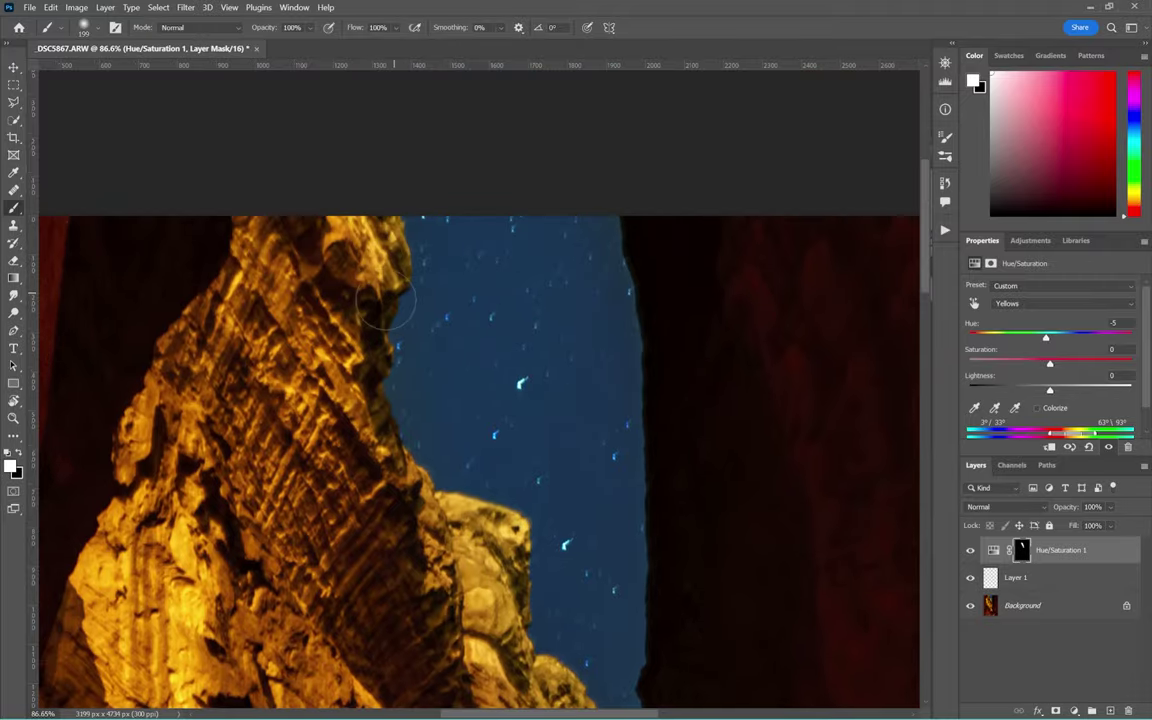
- Compare the canyon photo with and without the Hue/Saturation layer
scroll(386, 303, "down", 5, "alt")
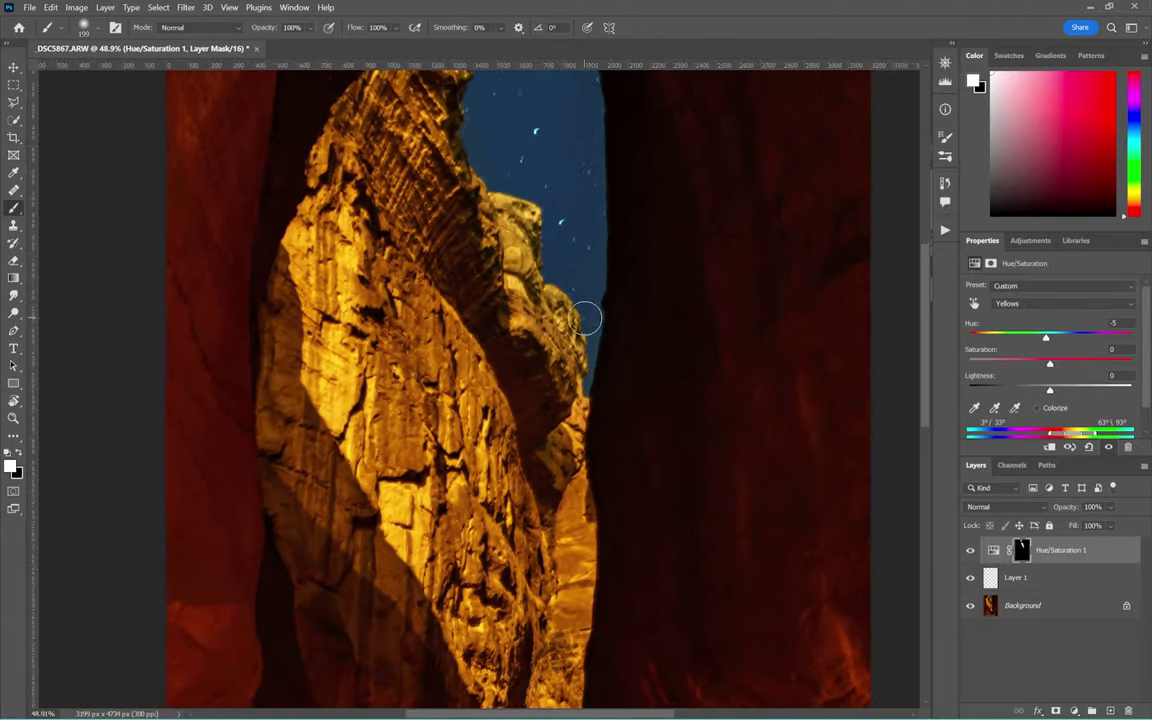
scroll(585, 318, "down", 2, "alt")
left_click(970, 551)
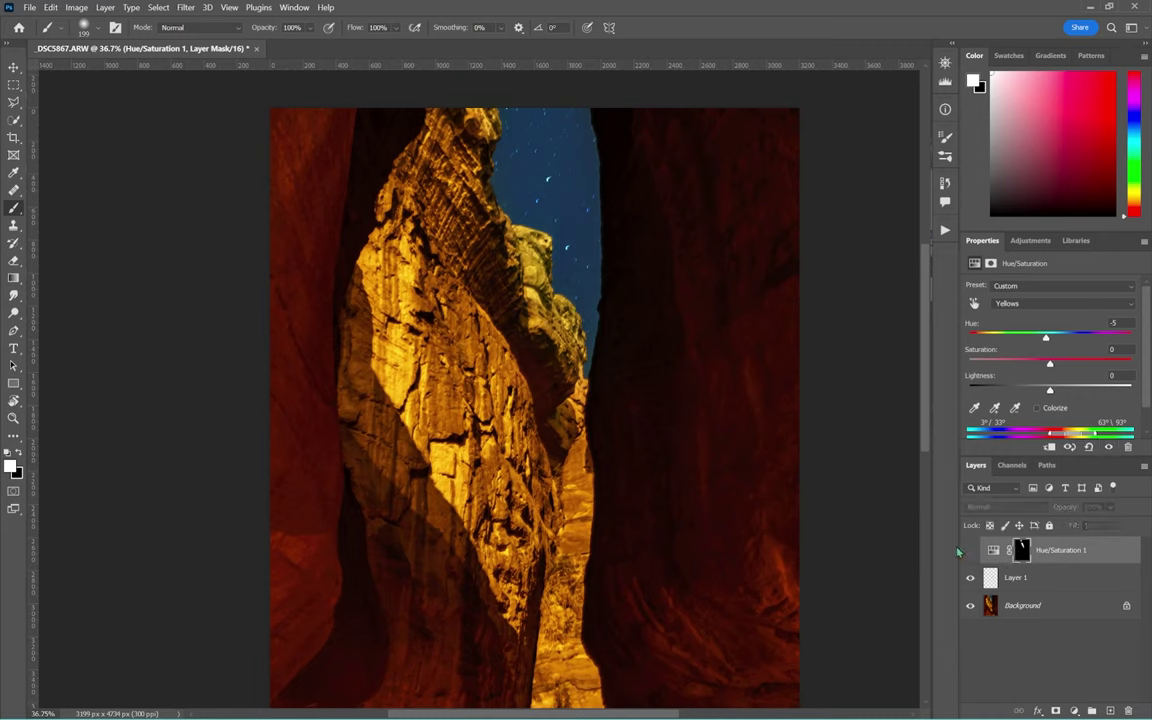
left_click(969, 553)
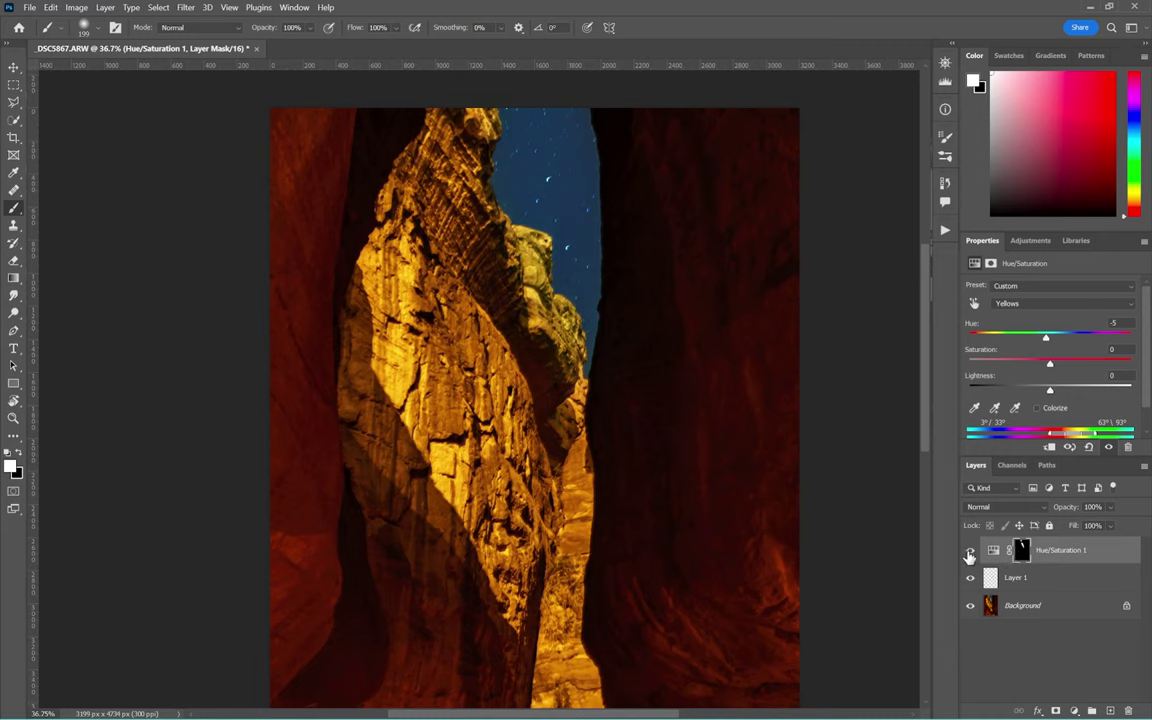
left_click(969, 554)
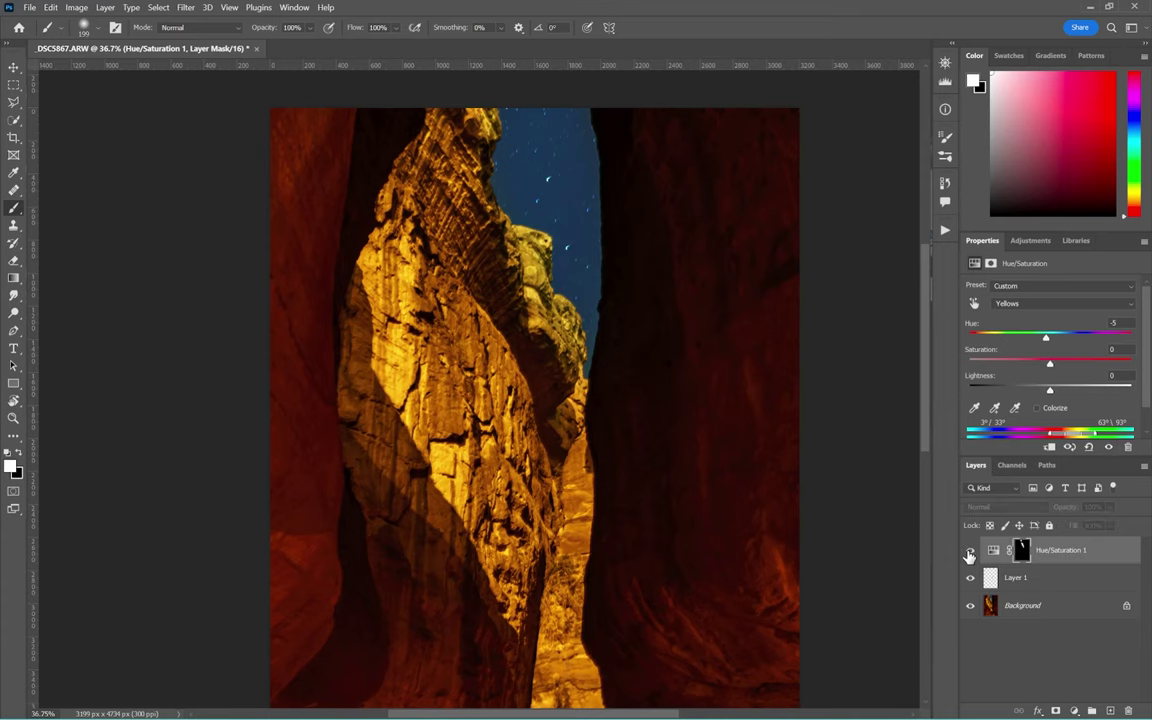
left_click(969, 553)
- Reduce the brush size to 77 px for finer mask work where the rock meets the sky
scroll(517, 193, "up", 6)
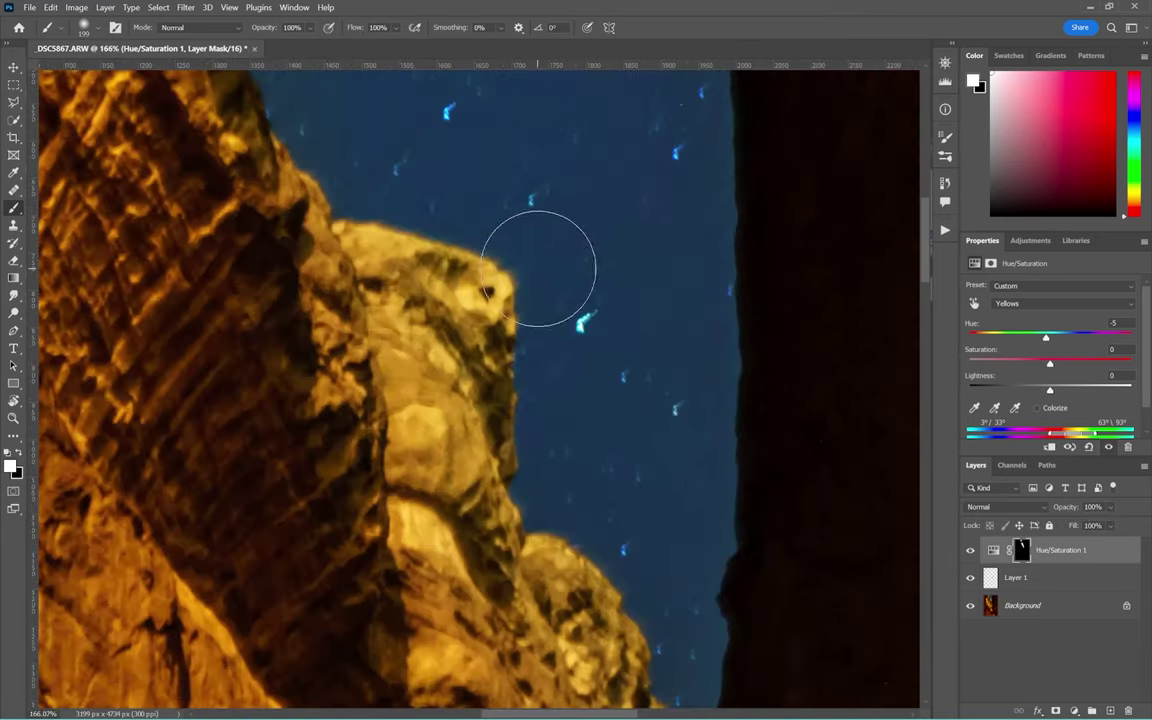
right_click(538, 268)
left_click_drag(580, 282, 566, 282)
key("Return")
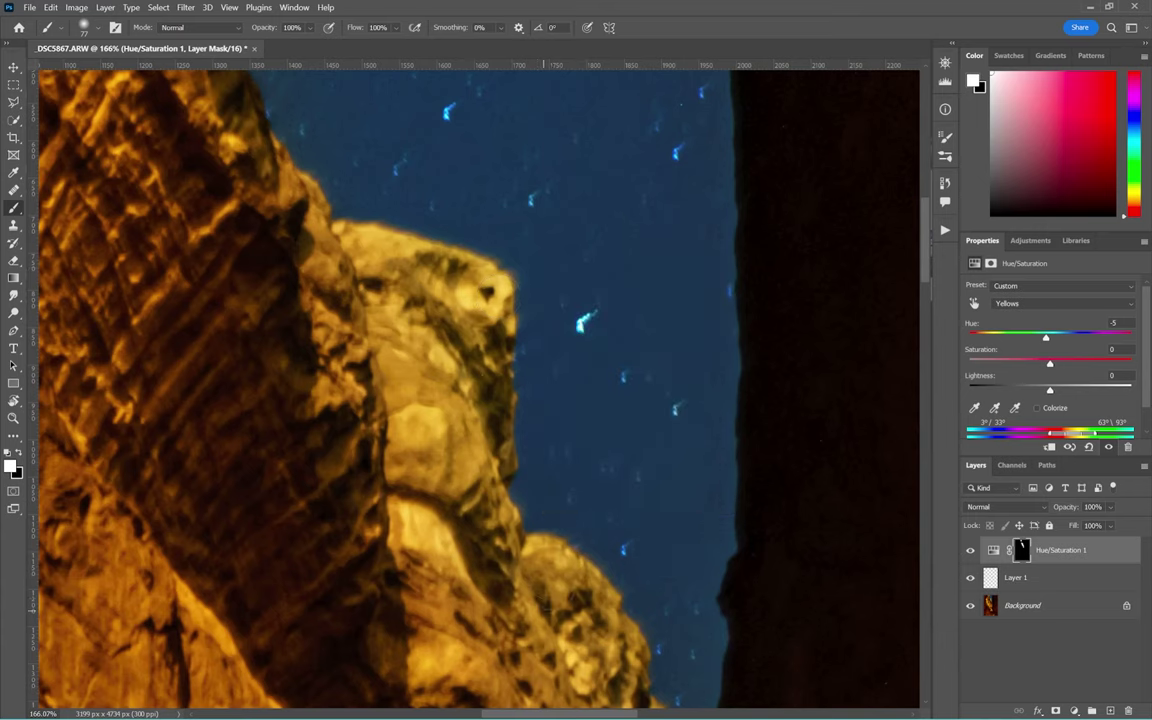
- Recheck the masked yellow correction across the whole photo by switching the Hue/Saturation layer off and on
scroll(545, 566, "down", 5)
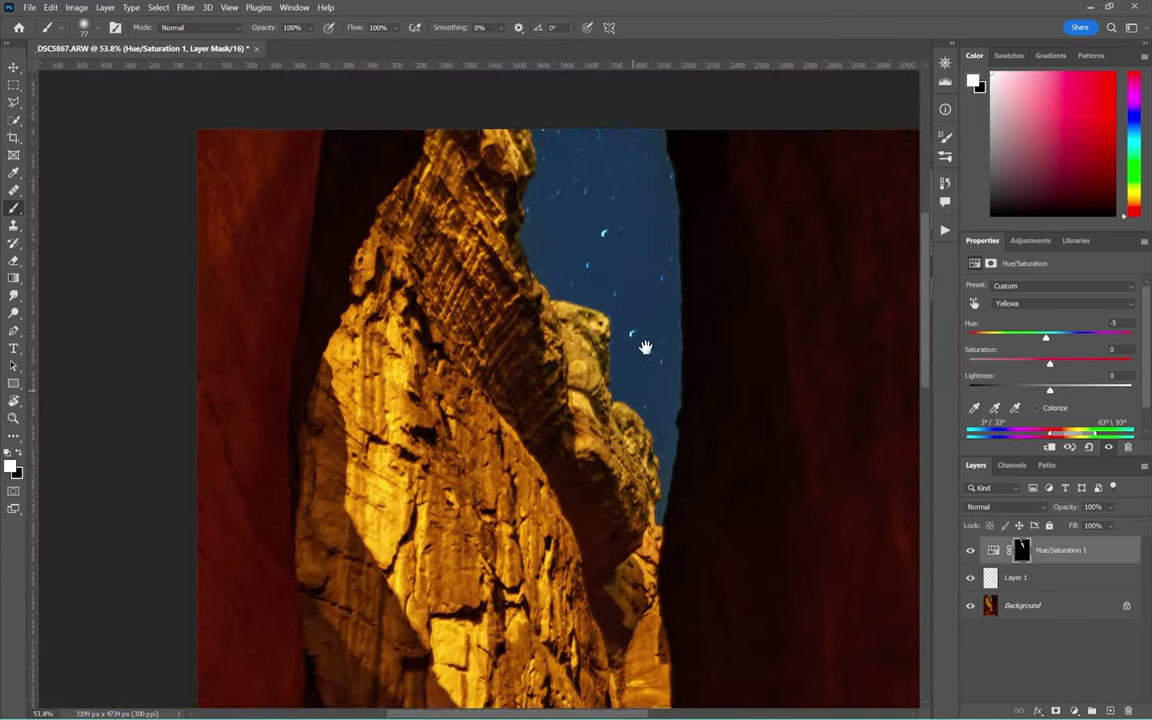
scroll(665, 299, "down", 3)
scroll(805, 398, "up", 1)
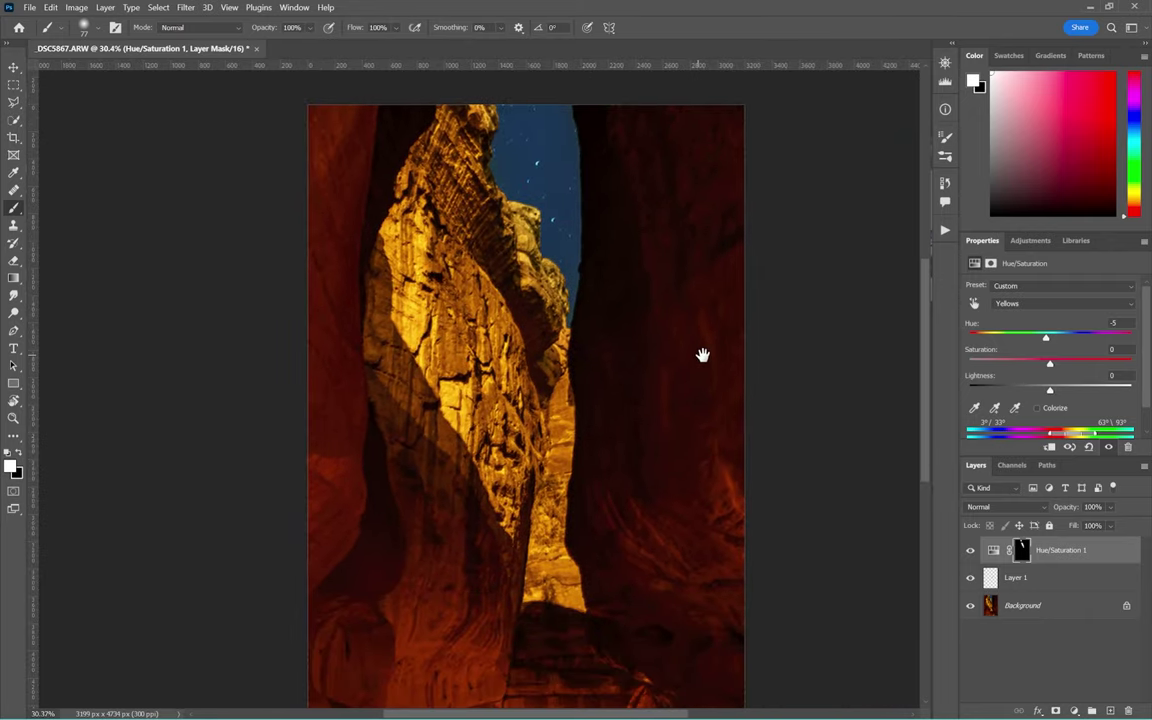
left_click(971, 551)
left_click(971, 551)
left_click(971, 551)
left_click(971, 552)
scroll(586, 314, "down", 2)
scroll(586, 314, "up", 1)
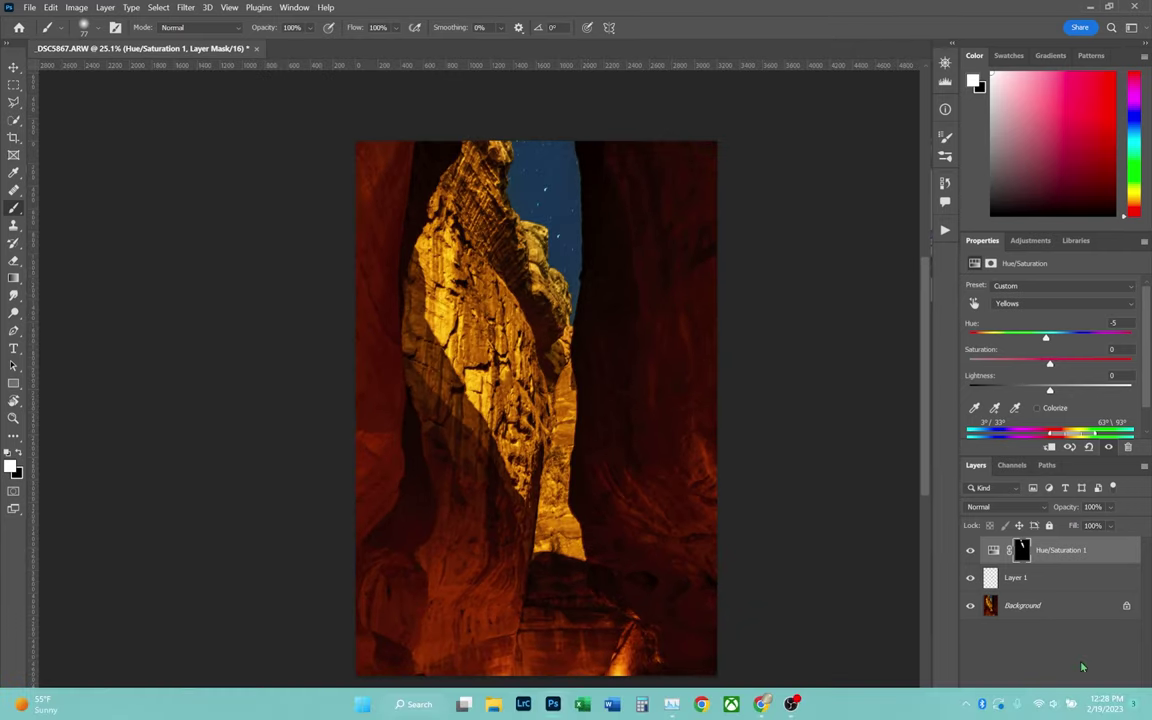
- Add a Color Balance adjustment layer and set the Shadows Yellow-Blue value to +20
left_click(1074, 710)
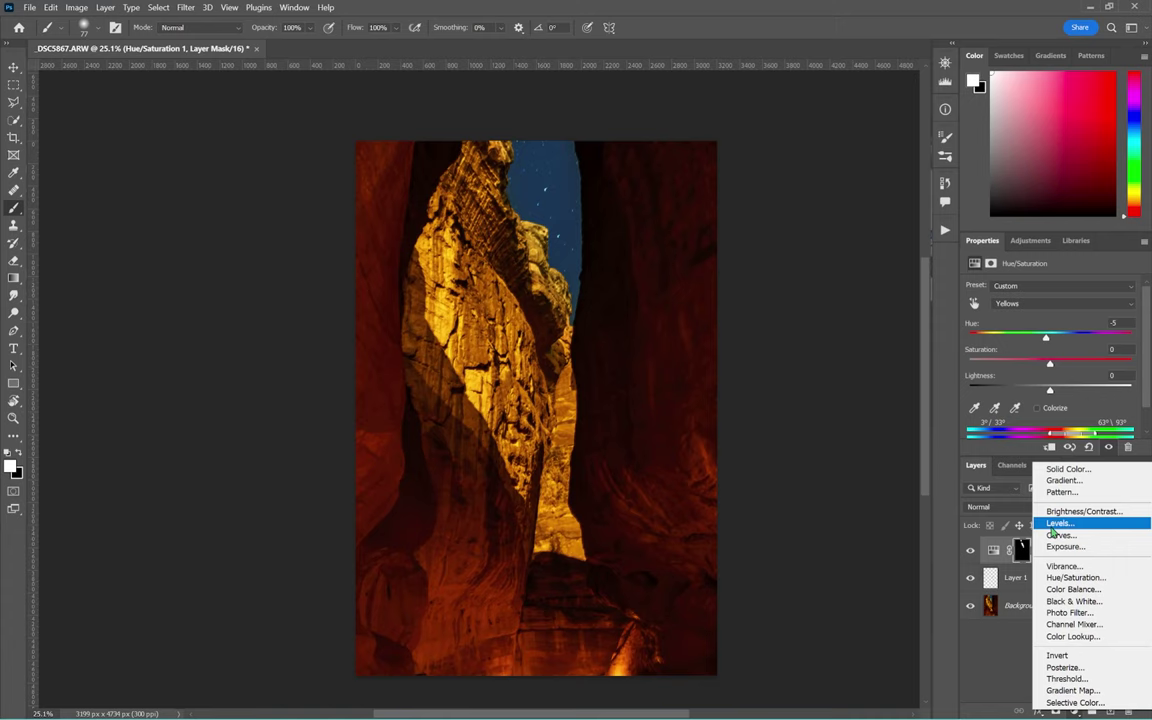
left_click(1070, 589)
left_click(1060, 289)
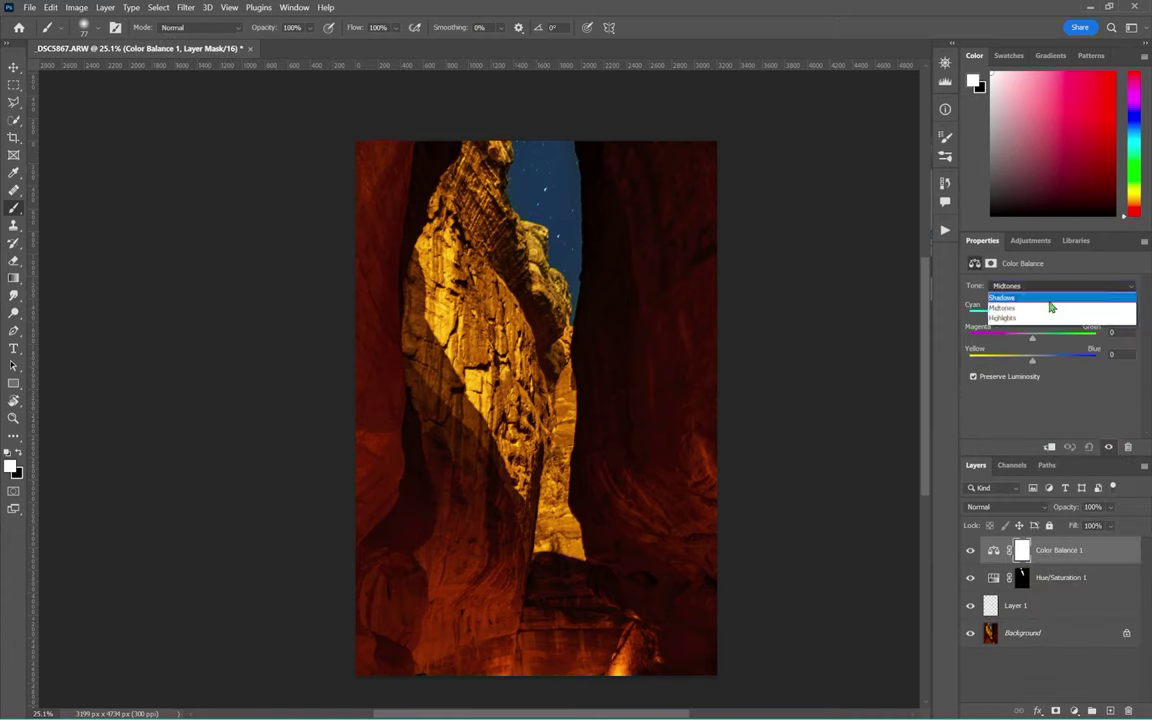
left_click(1066, 298)
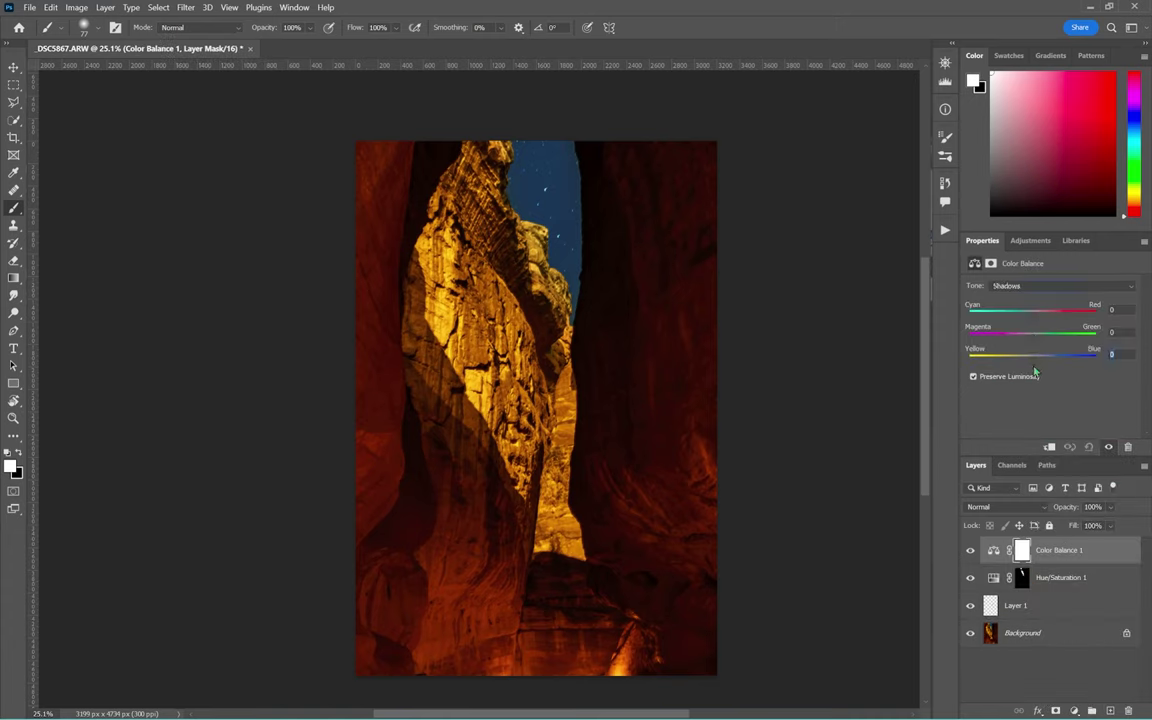
type("20")
key("Return")
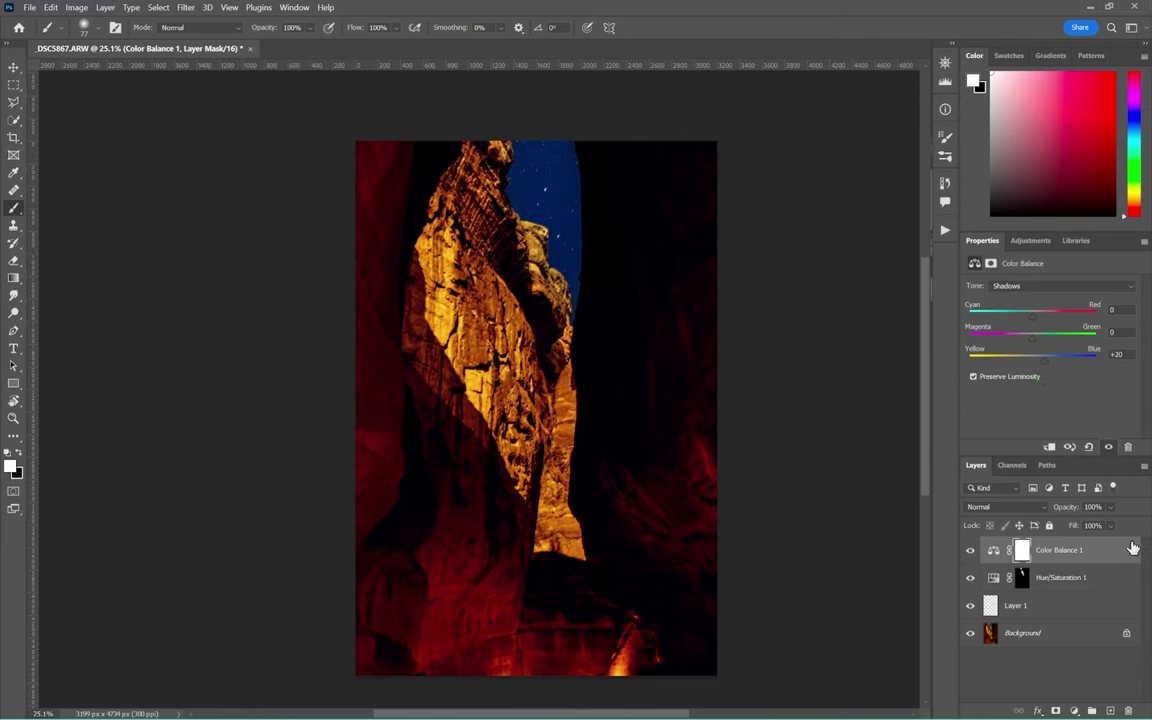
- Limit the Color Balance layer to dark tones by splitting the Underlying Layer white point in Blend If, with its lower half at 0
double_click(1090, 549)
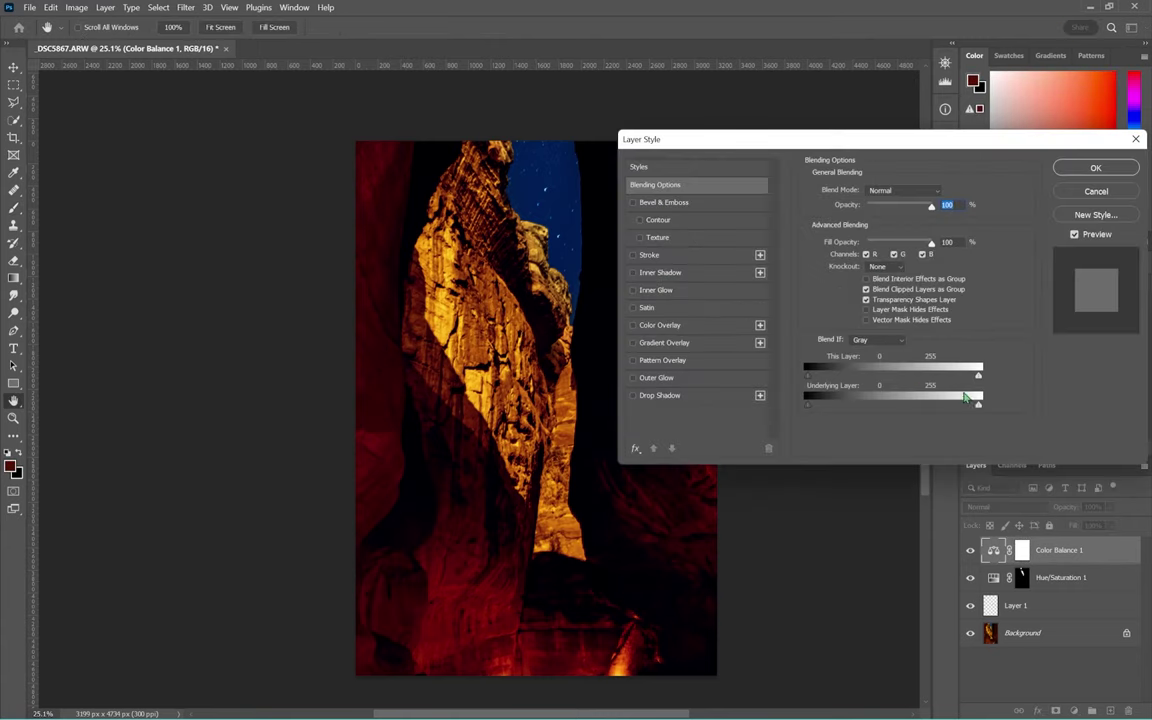
left_click_drag(978, 403, 806, 405)
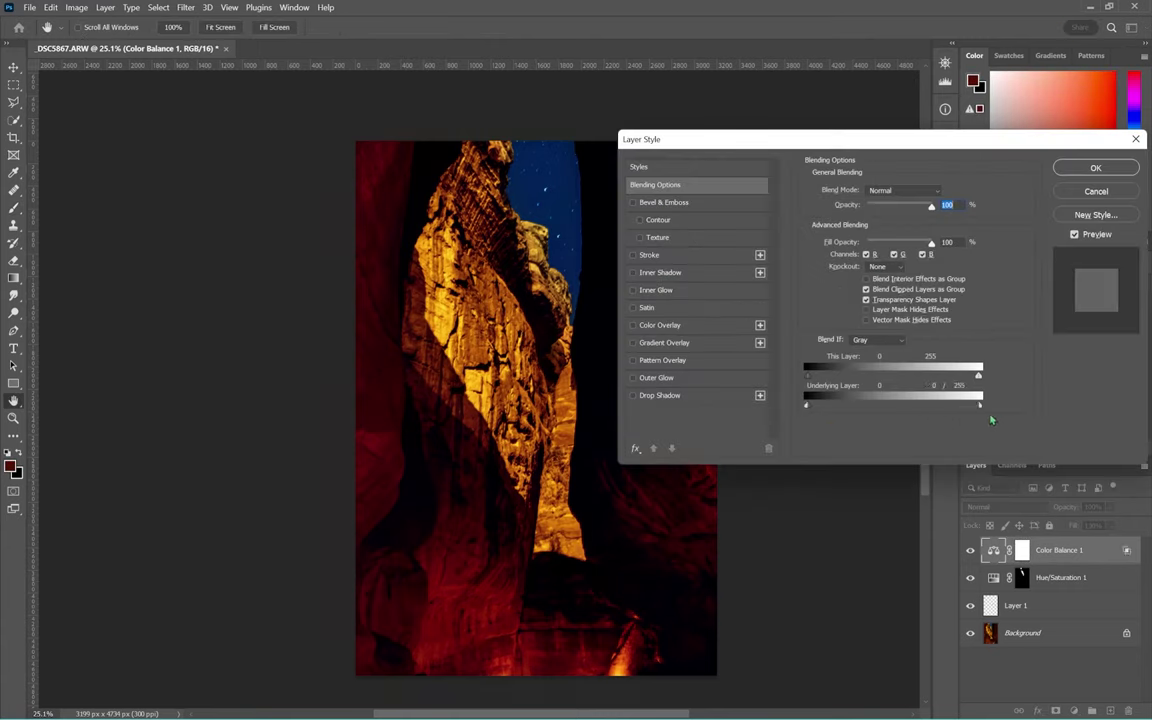
left_click_drag(980, 405, 831, 406)
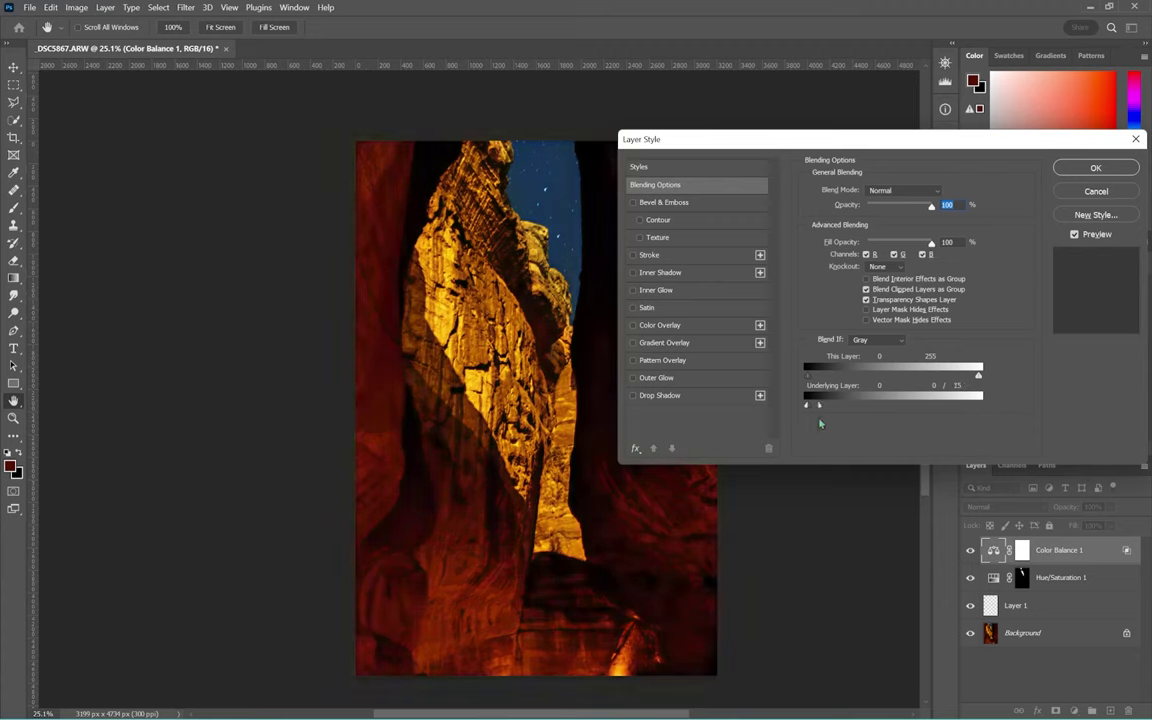
left_click(1094, 168)
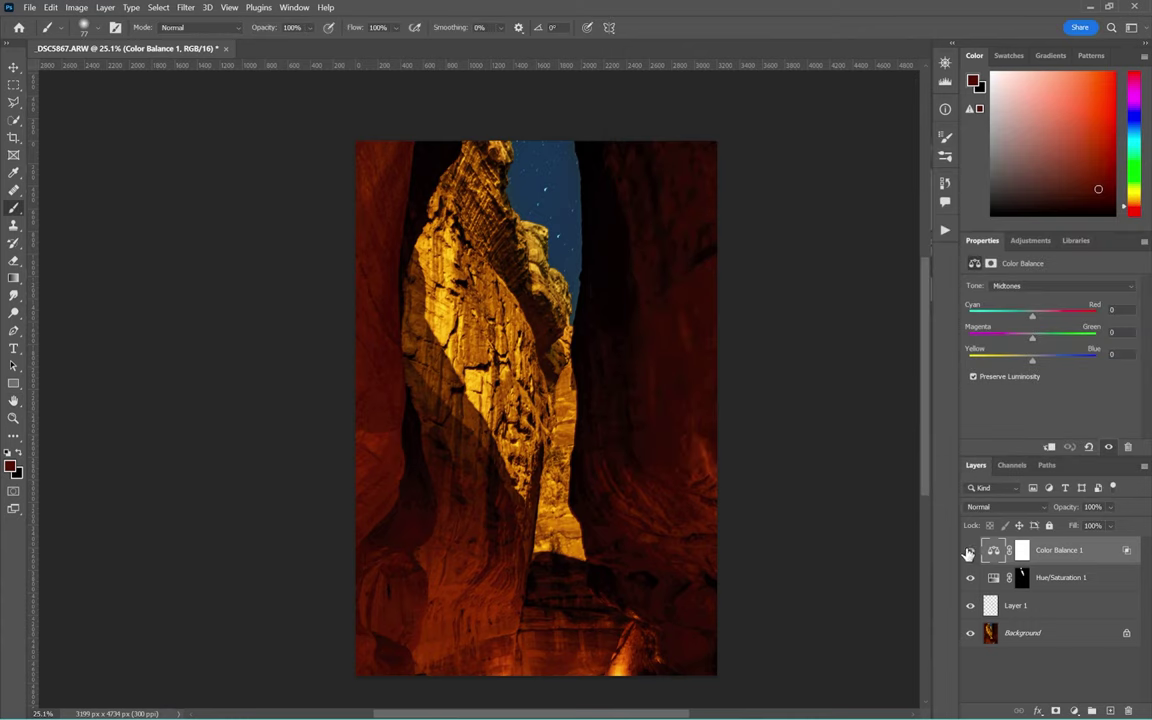
- Set the Color Balance layer's opacity to 40% and compare the photo with and without it
left_click(1094, 507)
type("40")
key("Return")
left_click(970, 552)
left_click(972, 551)
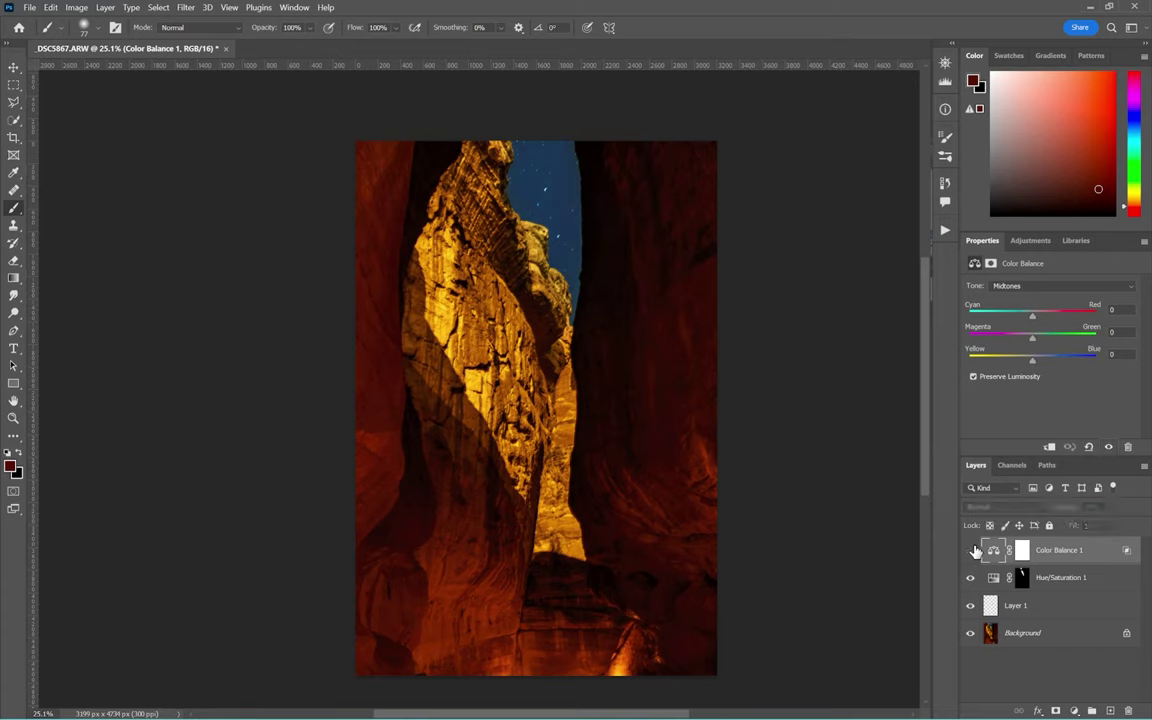
- Compare the photo with and without the Color Balance layer and set that layer's opacity to 50%
left_click(972, 551)
left_click(972, 551)
left_click(972, 551)
left_click(972, 551)
left_click(972, 551)
left_click(972, 551)
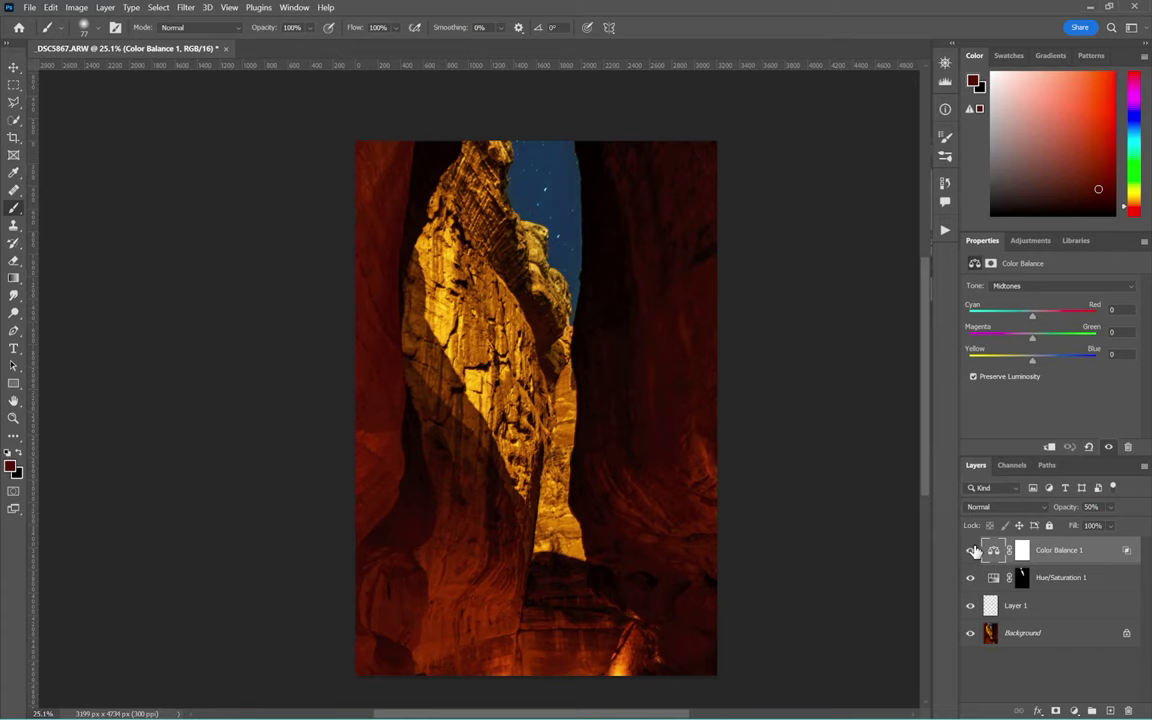
left_click(972, 551)
left_click(972, 551)
left_click(972, 551)
left_click(972, 551)
left_click(972, 551)
left_click(972, 551)
left_click(1091, 506)
type("50")
- Add a Curves adjustment layer and lower its white point output strongly to darken the whole photo
left_click(1076, 711)
left_click(1065, 533)
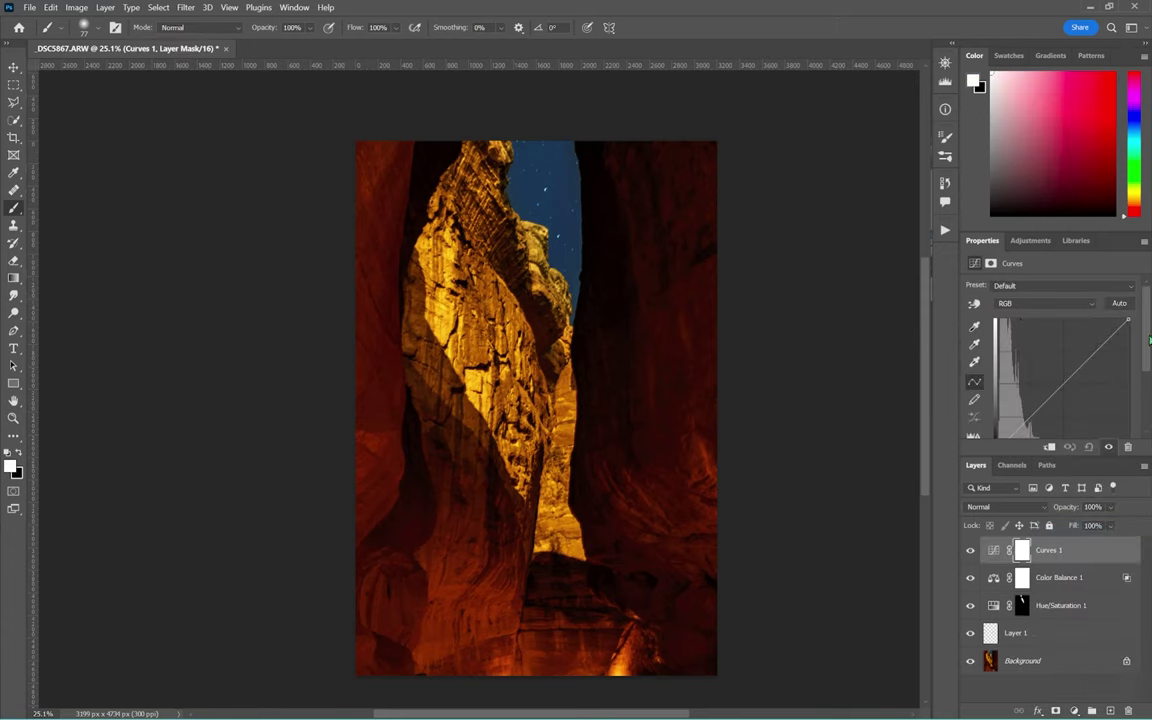
scroll(1132, 300, "down", 1)
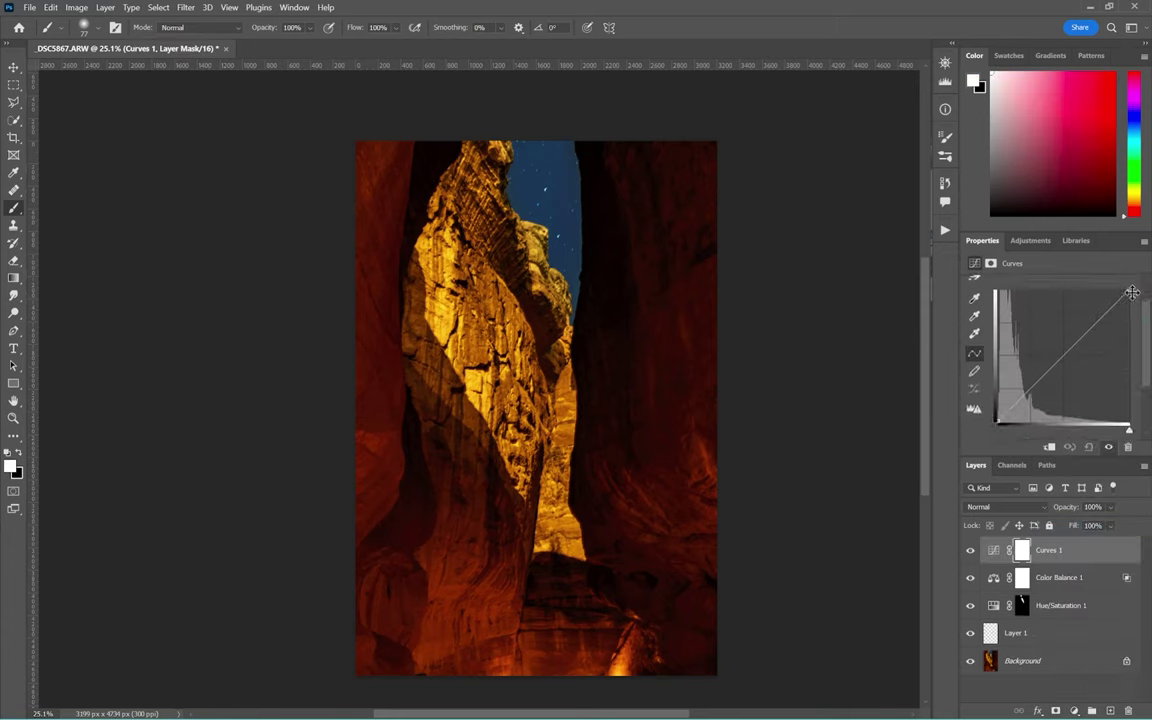
left_click_drag(1128, 296, 1131, 403)
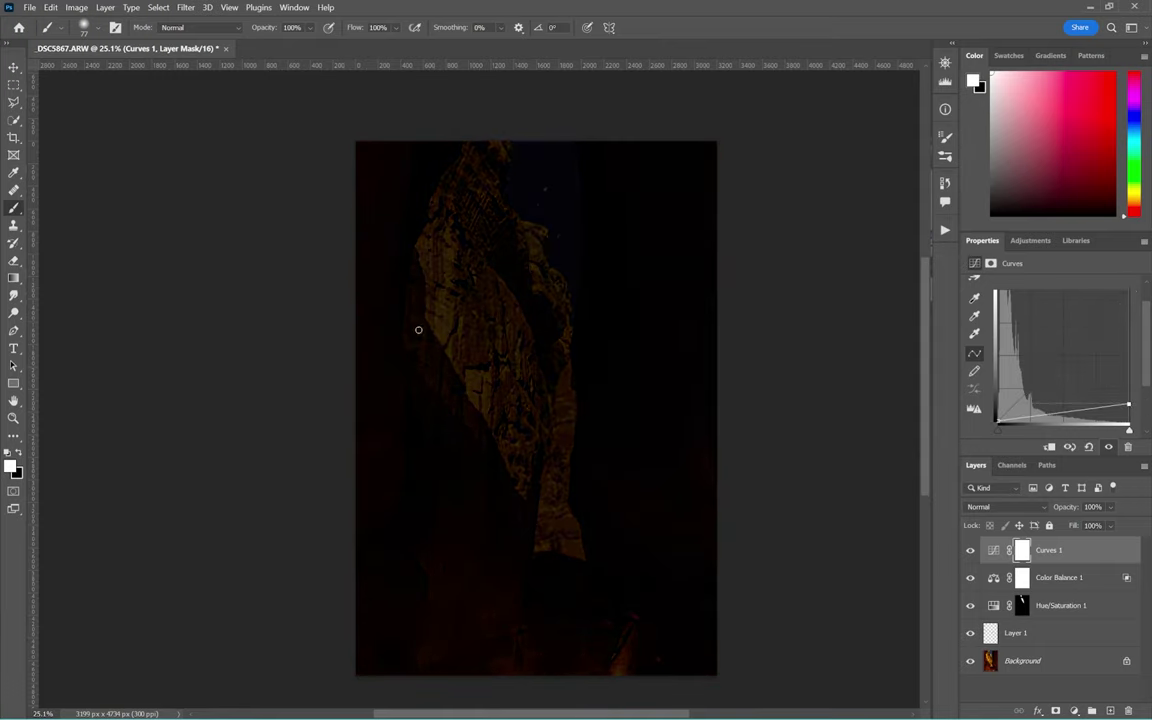
- Paint black on the Curves mask over the photo's centre with a soft 5000 px brush, keeping the darkening only along the edges
scroll(417, 327, "down", 1)
right_click(462, 318)
left_click_drag(536, 342, 600, 342)
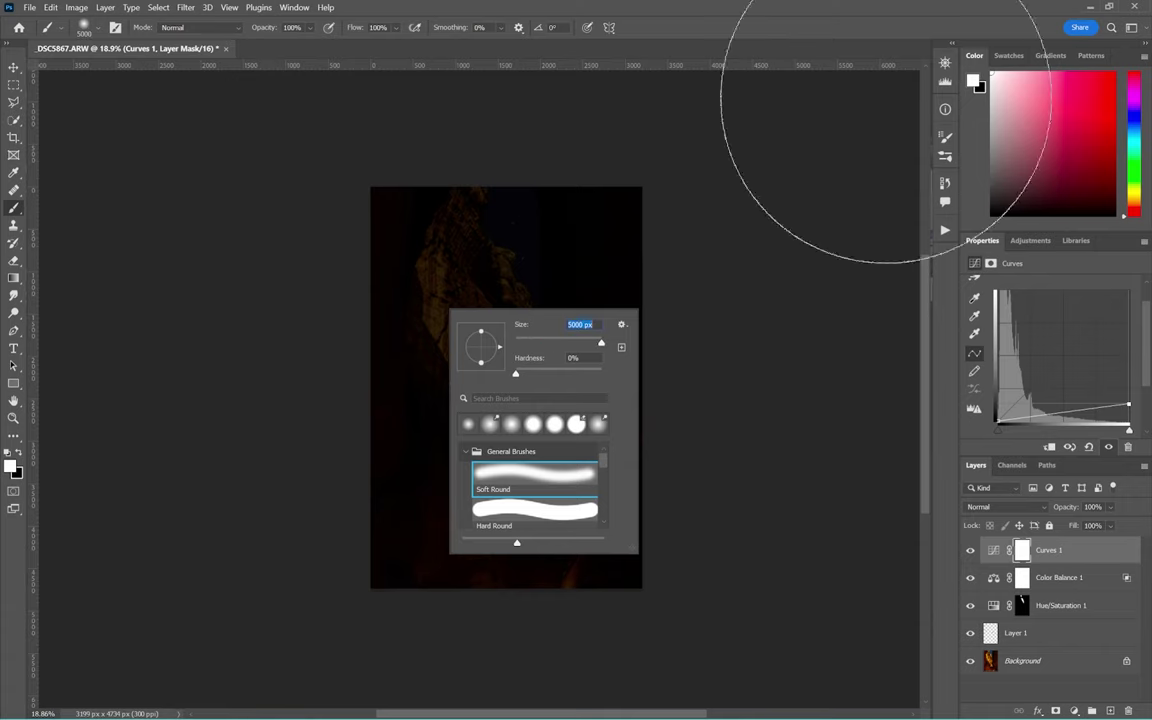
key("Return")
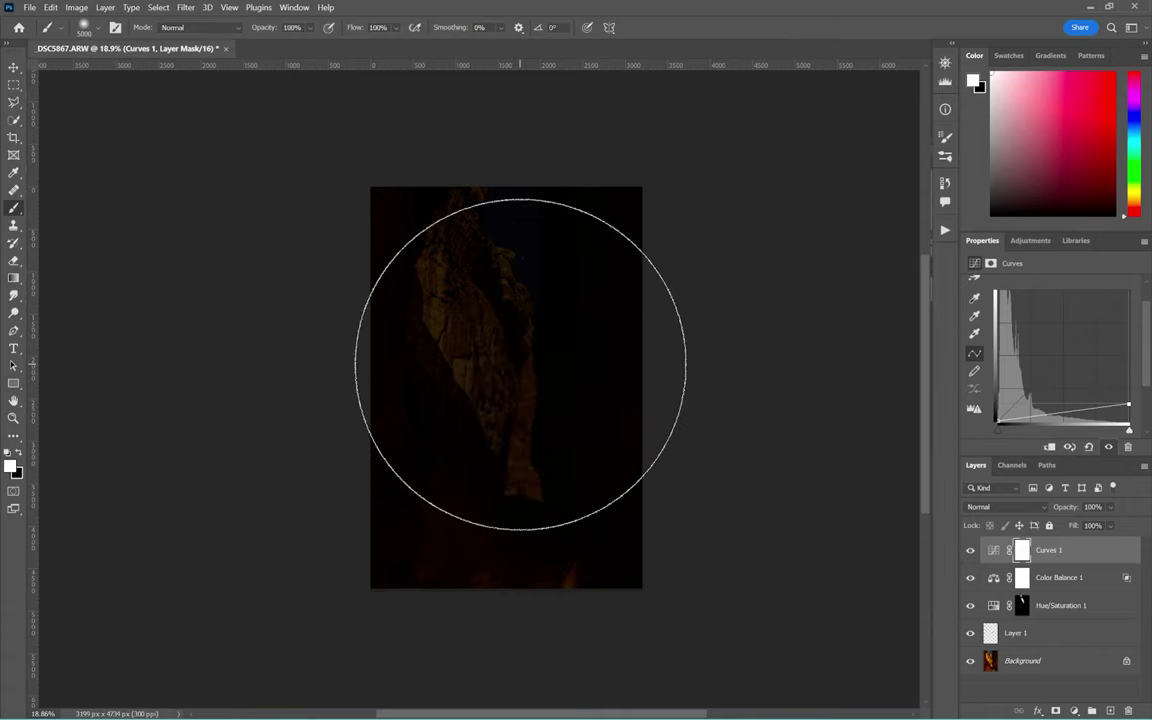
key("x")
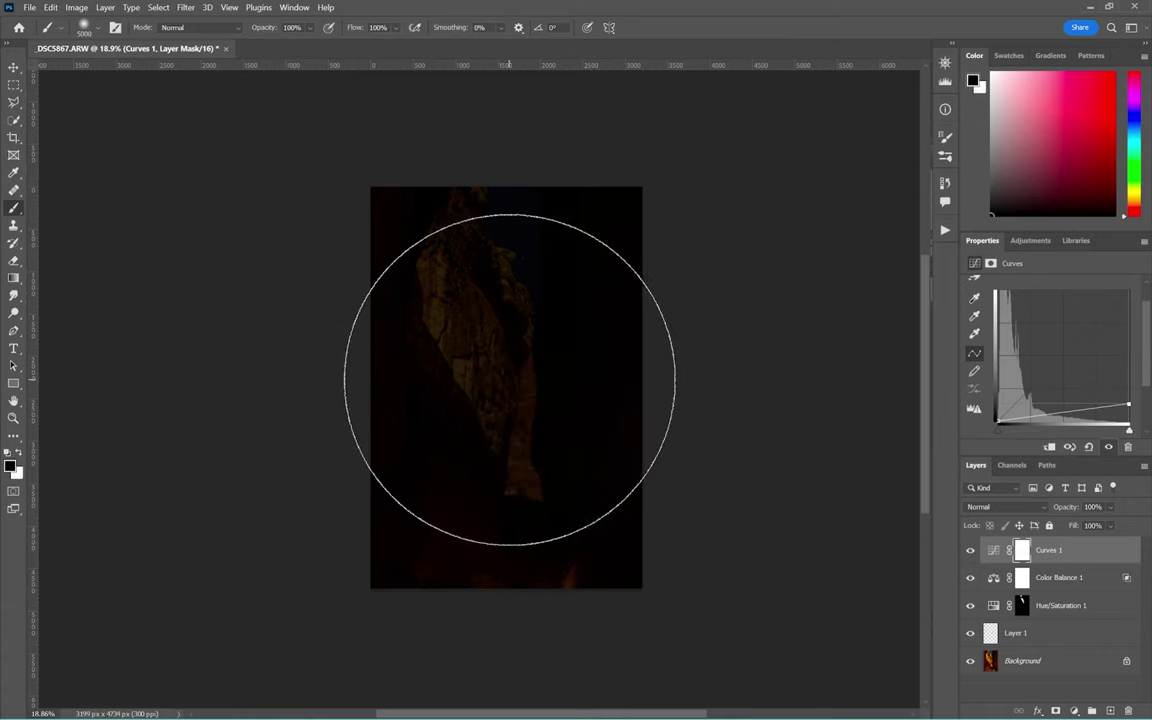
left_click(509, 379)
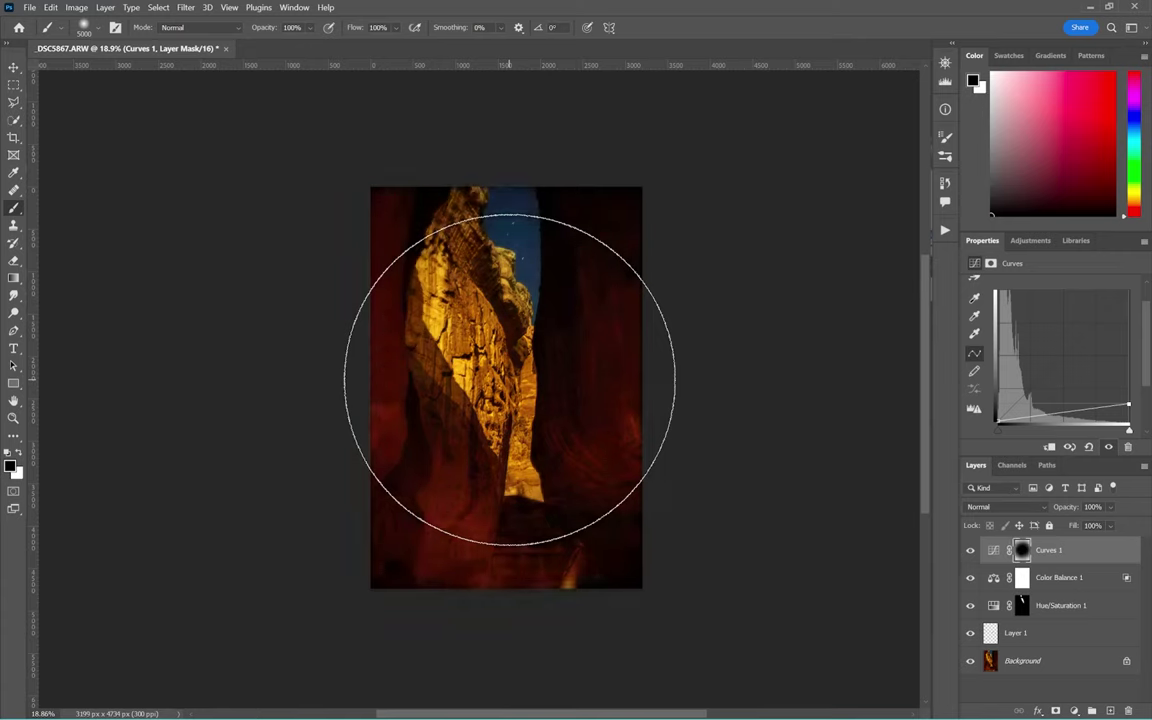
left_click(507, 419)
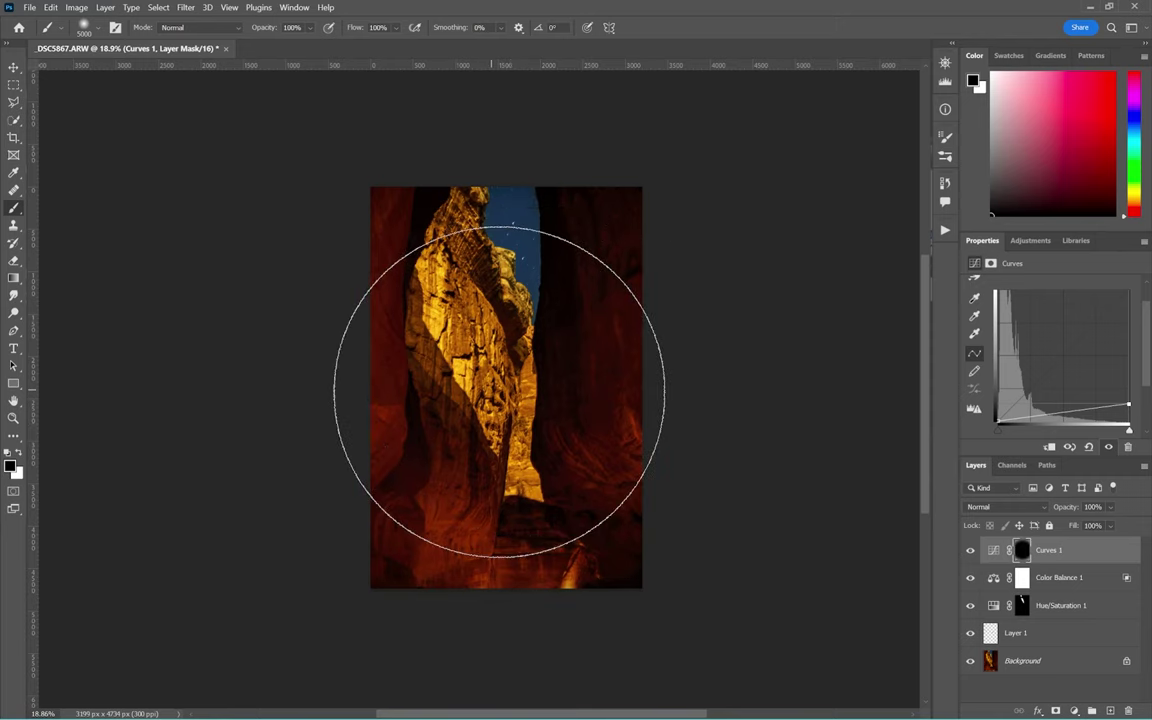
key("ctrl+z")
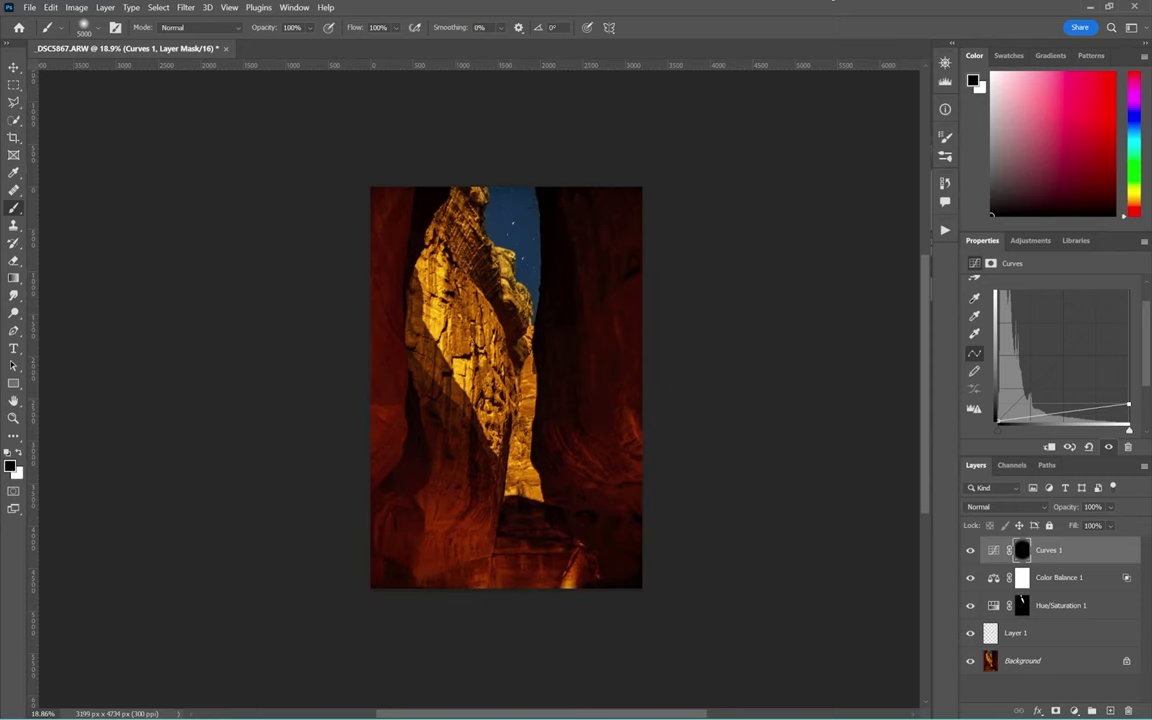
- Duplicate the Curves vignette layer and set the copy's opacity to 25%
key("ctrl+j")
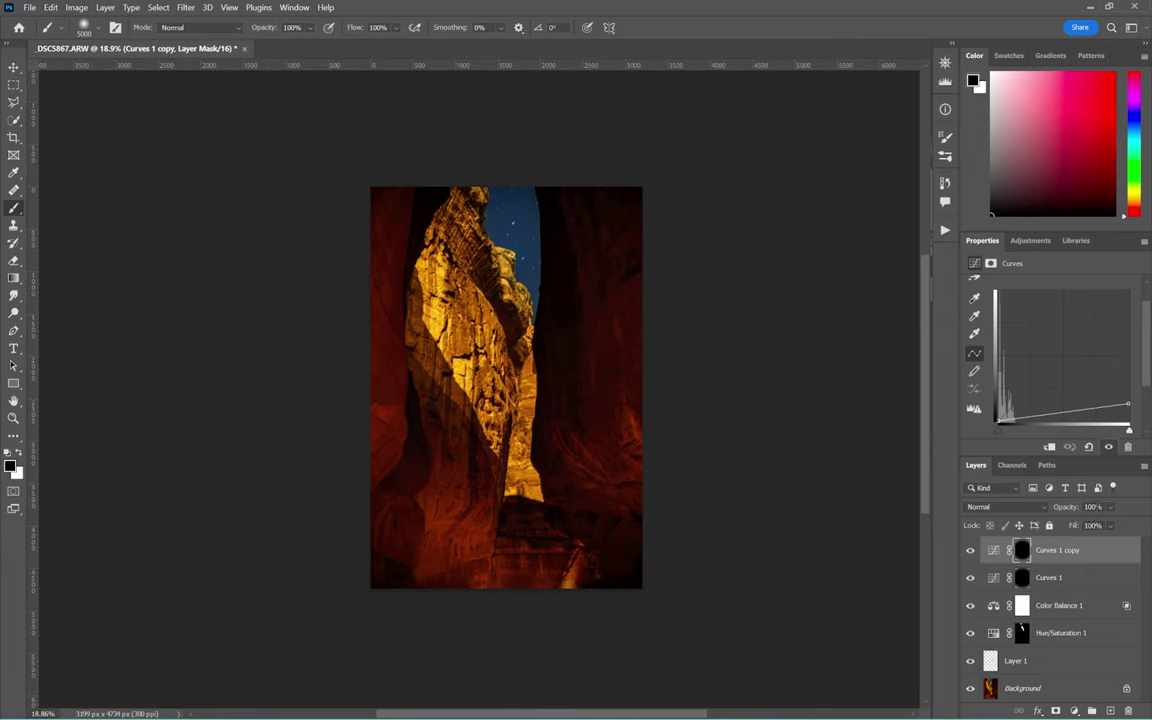
type("25")
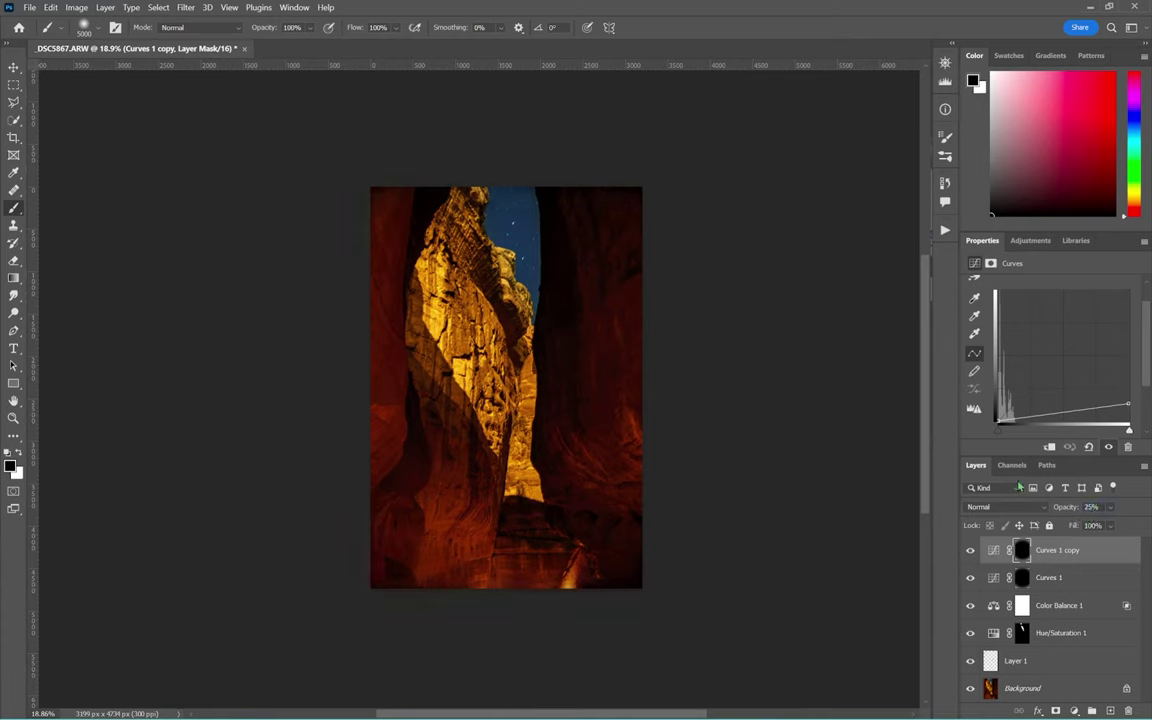
- Add an Exposure adjustment layer and set its Exposure value to +0.65
left_click(1076, 710)
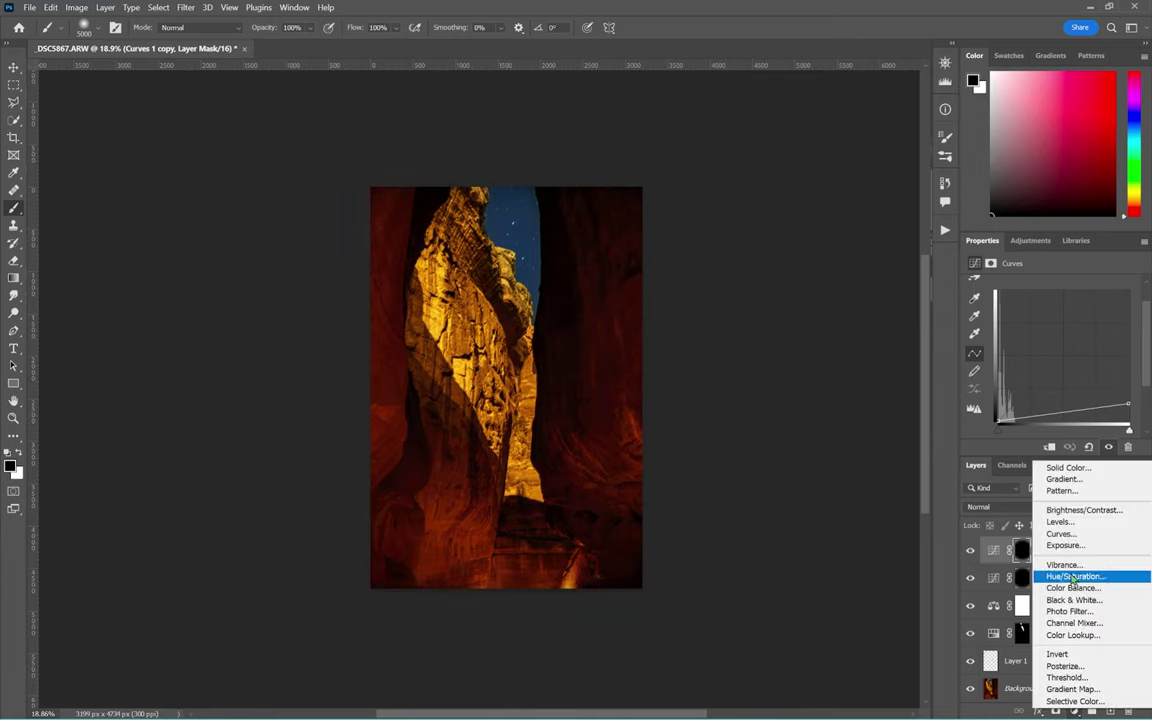
left_click(1045, 545)
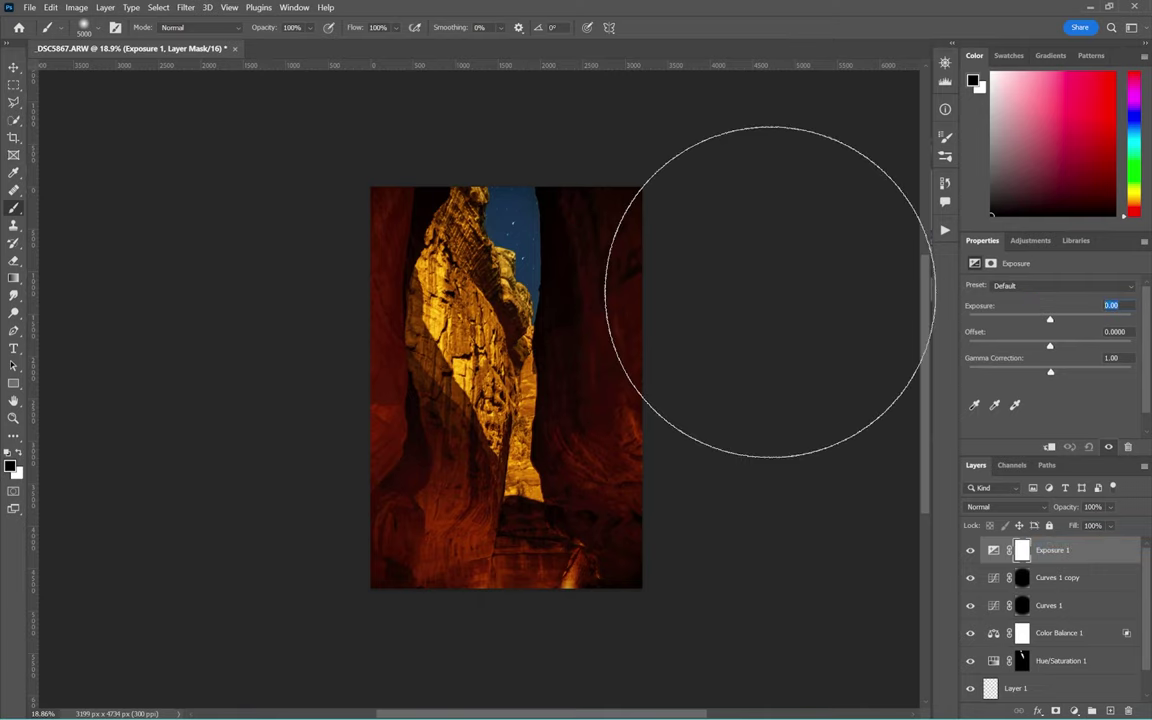
type(".35")
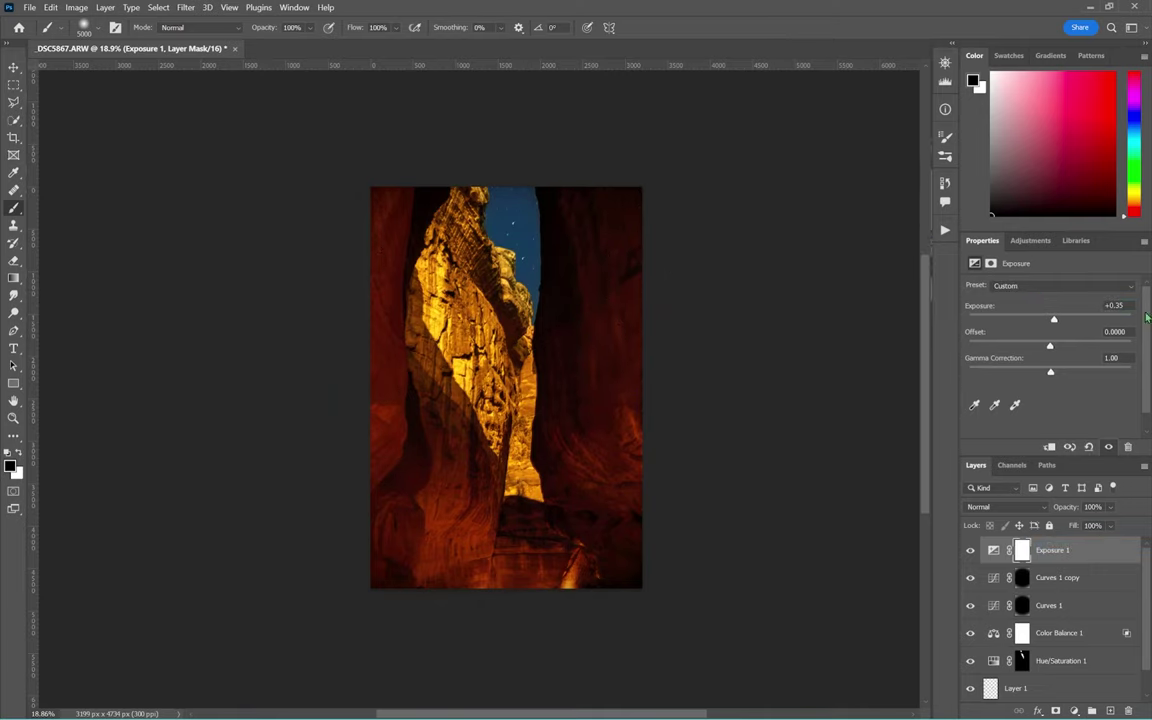
left_click(1116, 305)
type(".5")
key("Return")
type(".65")
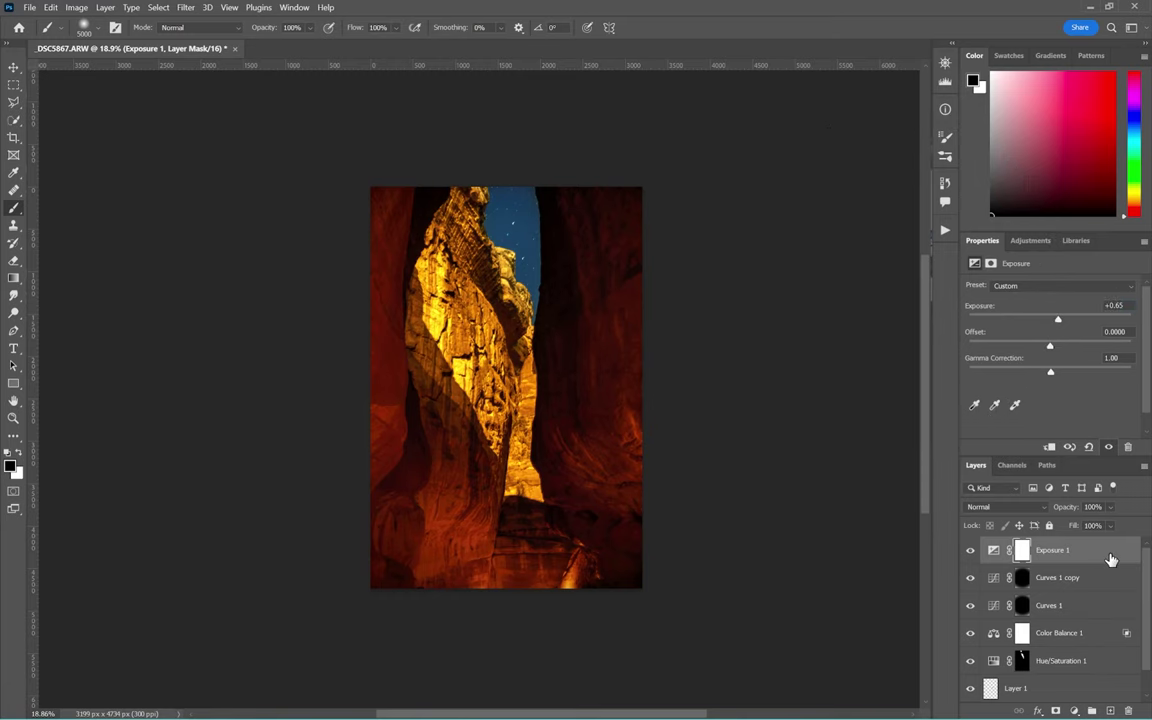
- Limit the Exposure layer to darker tones with Blend If's Underlying Layer white slider, and give it an inverted copy of the Curves copy mask
left_click(993, 550)
double_click(1100, 550)
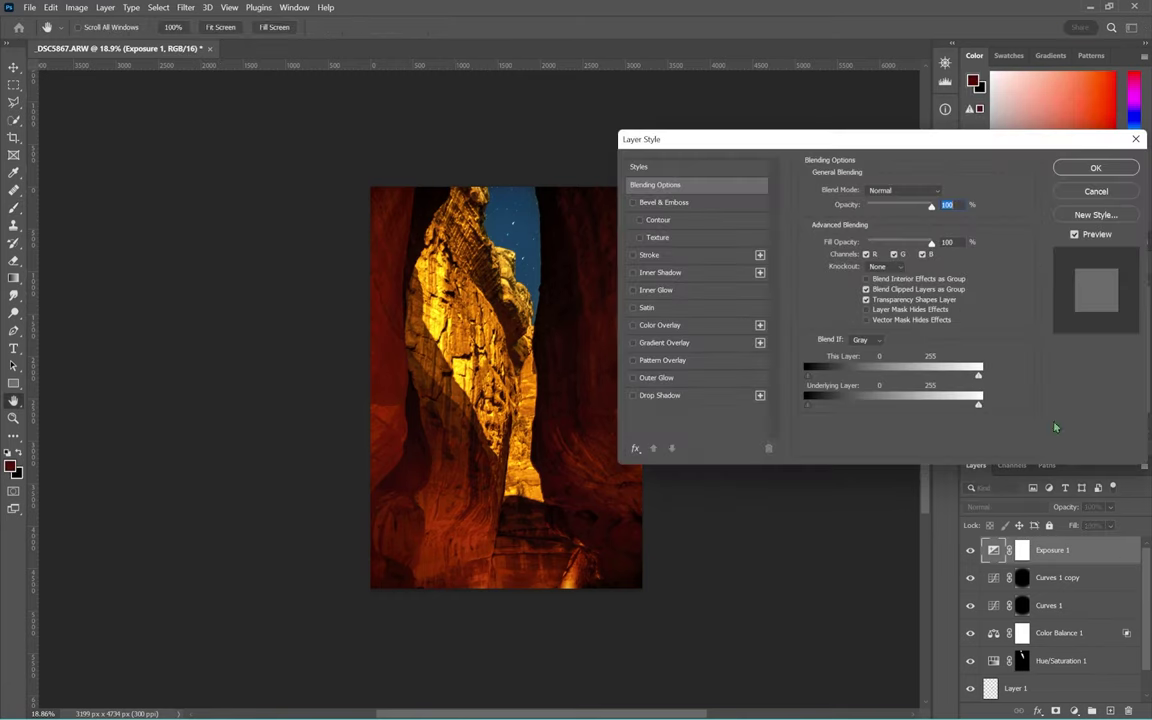
left_click_drag(978, 405, 865, 406)
left_click(1096, 170)
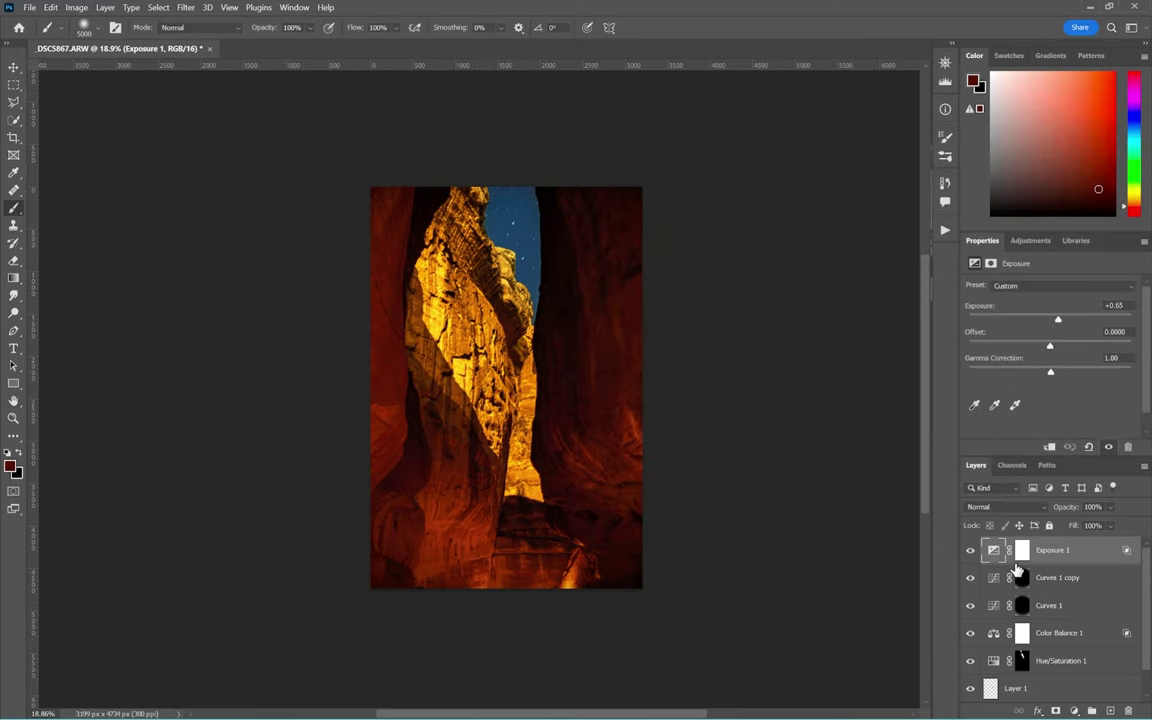
left_click_drag(1021, 577, 1063, 562)
key("Return")
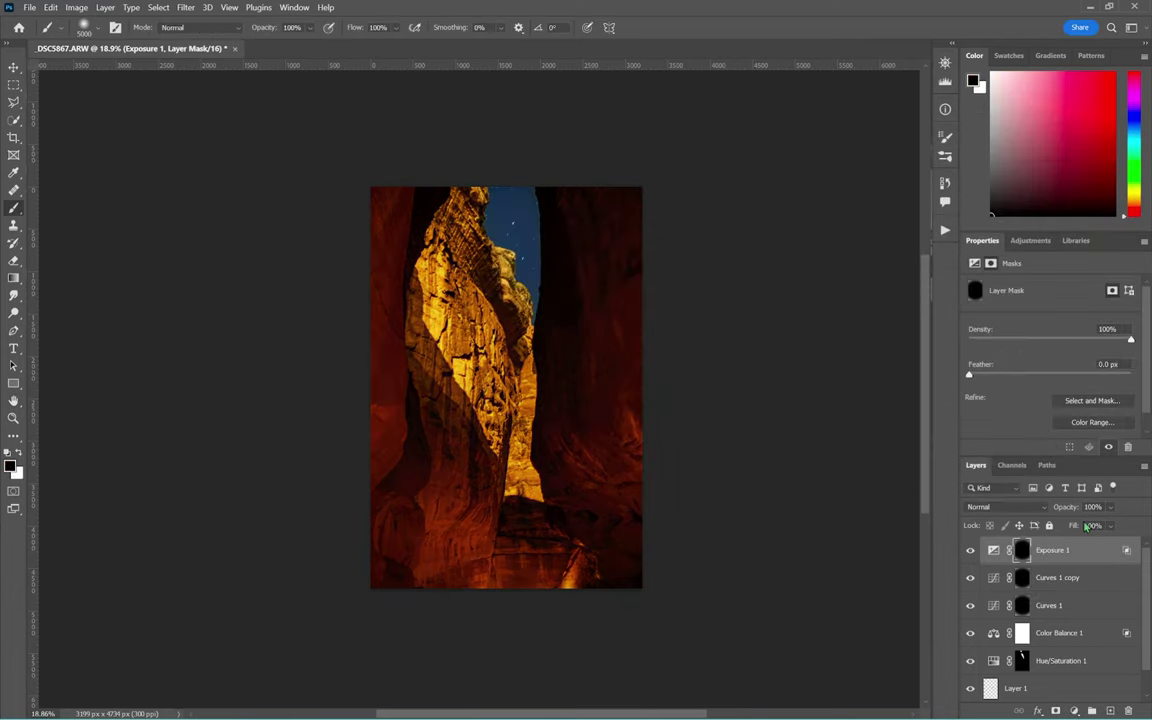
- Compare the edited photo with the original by repeatedly showing only the Background layer and restoring all layers
scroll(968, 665, "down", 1)
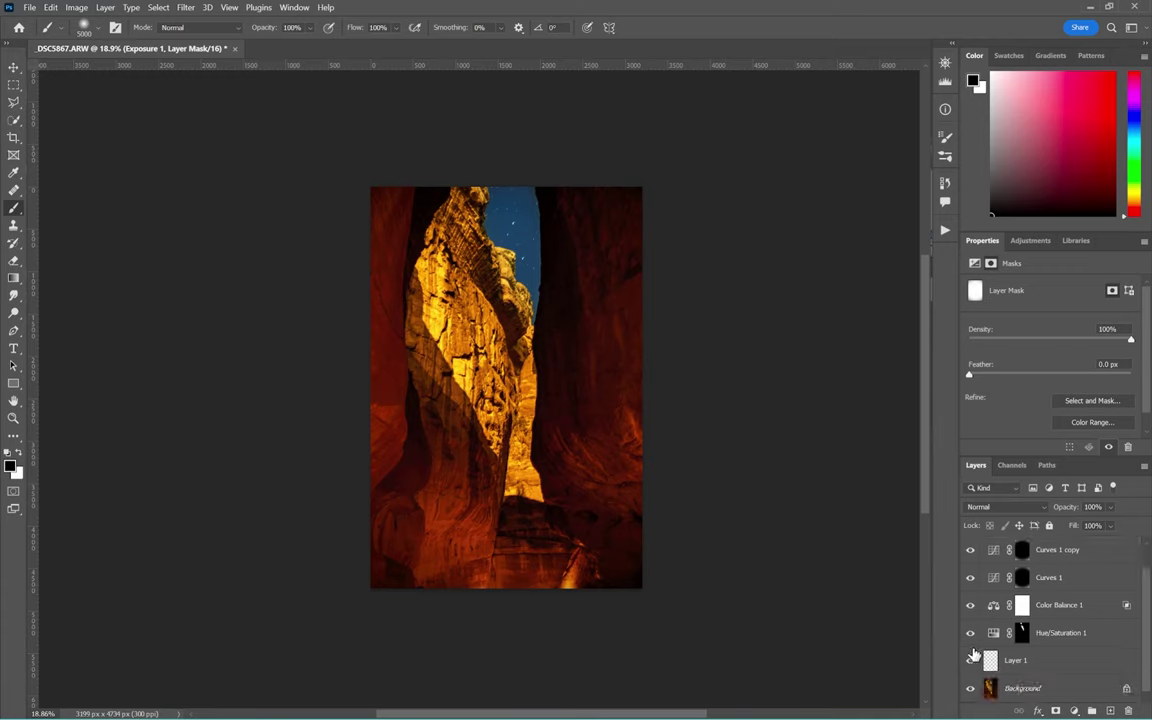
left_click(968, 690)
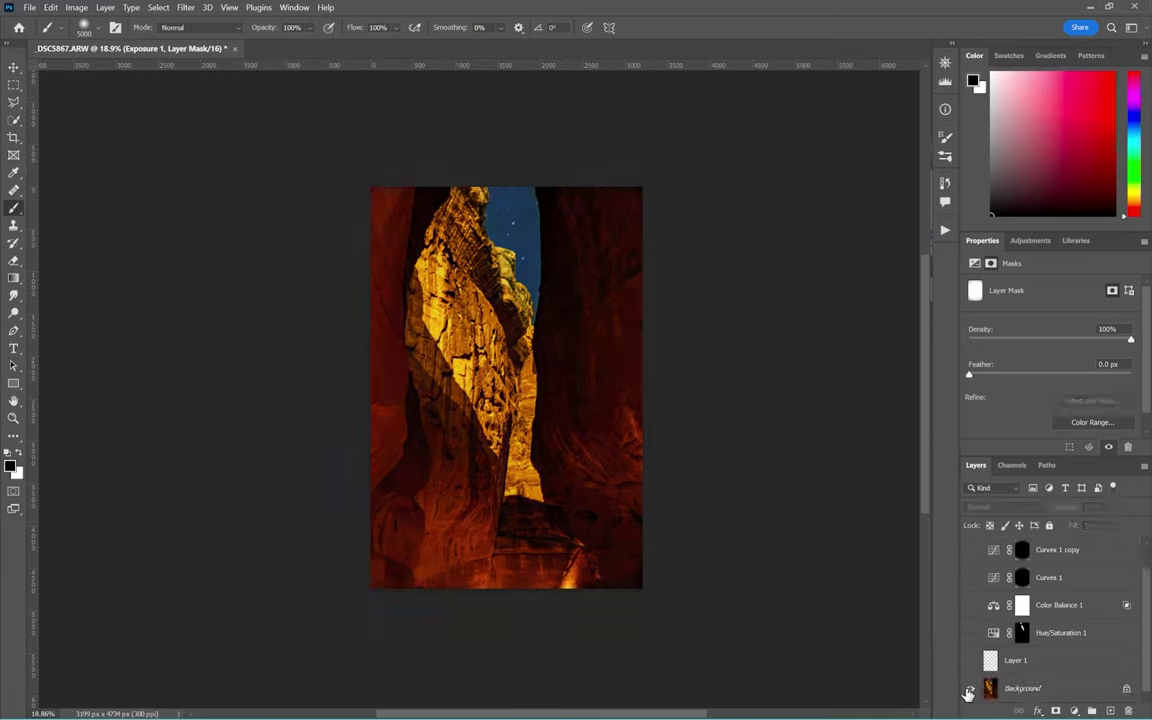
left_click(968, 690)
left_click(968, 690)
left_click(968, 690)
left_click(968, 690)
left_click(968, 690)
- Run the PHLEARN Sharpen +0.25 action and set the resulting sharpening layer's blend mode to Soft Light
key("v")
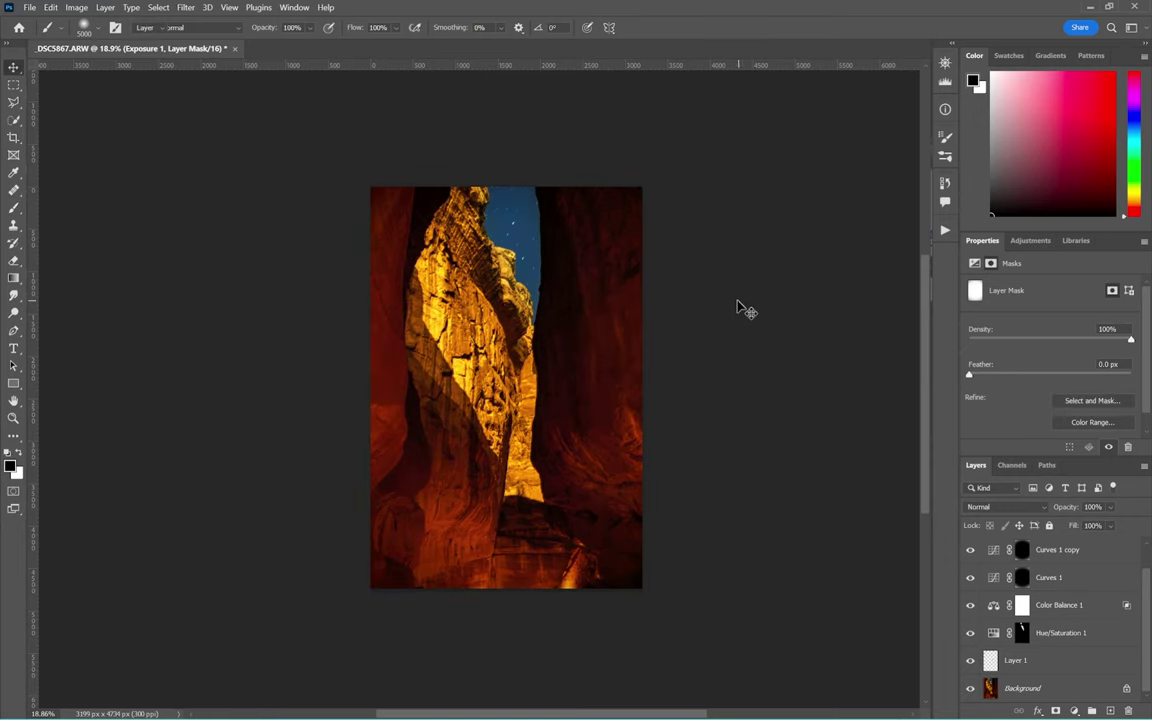
scroll(617, 303, "up", 3)
left_click_drag(571, 362, 581, 342)
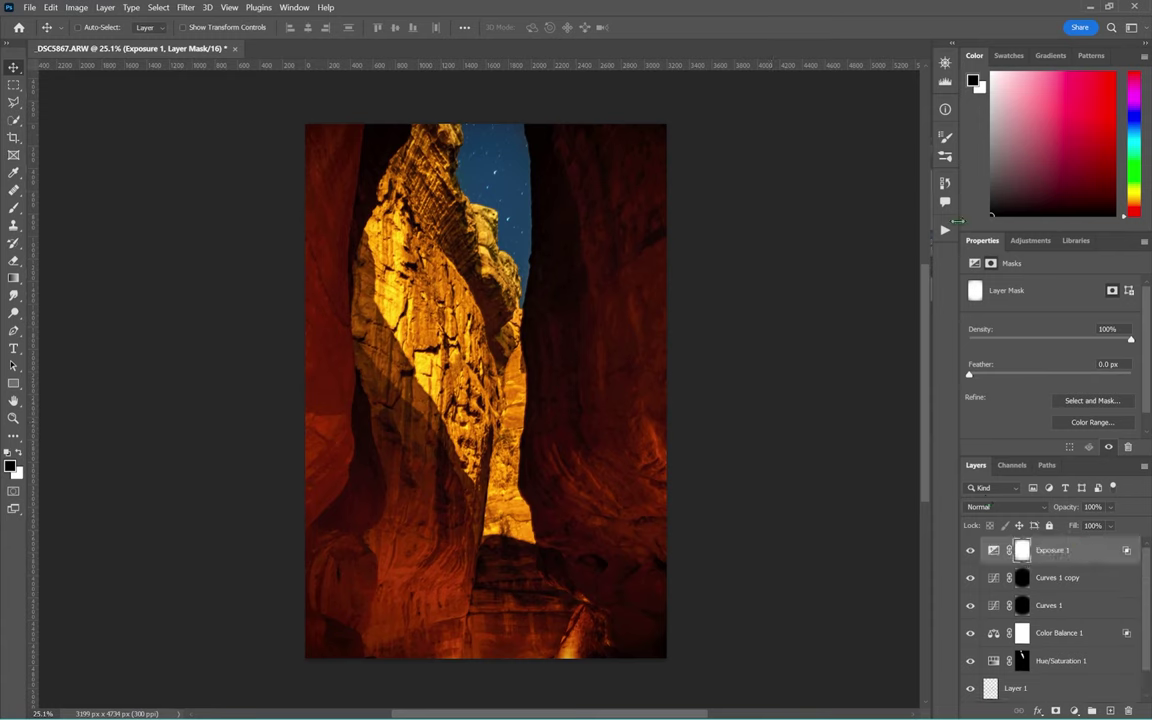
left_click(945, 231)
left_click(866, 446)
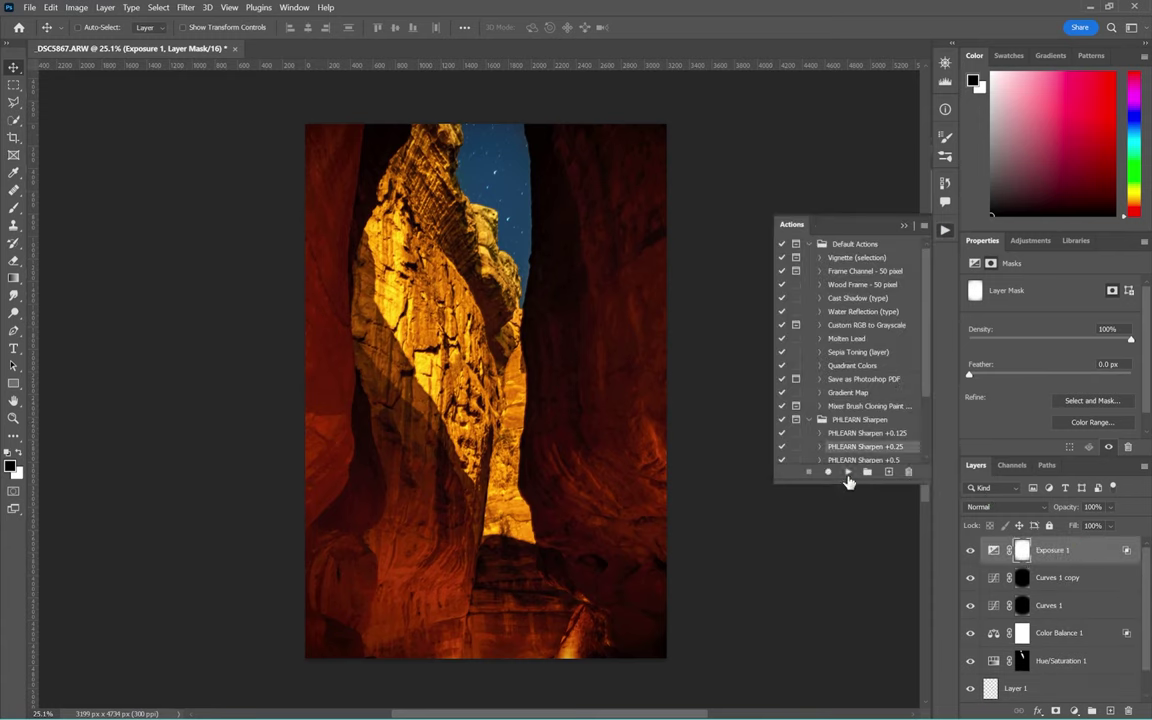
left_click(848, 472)
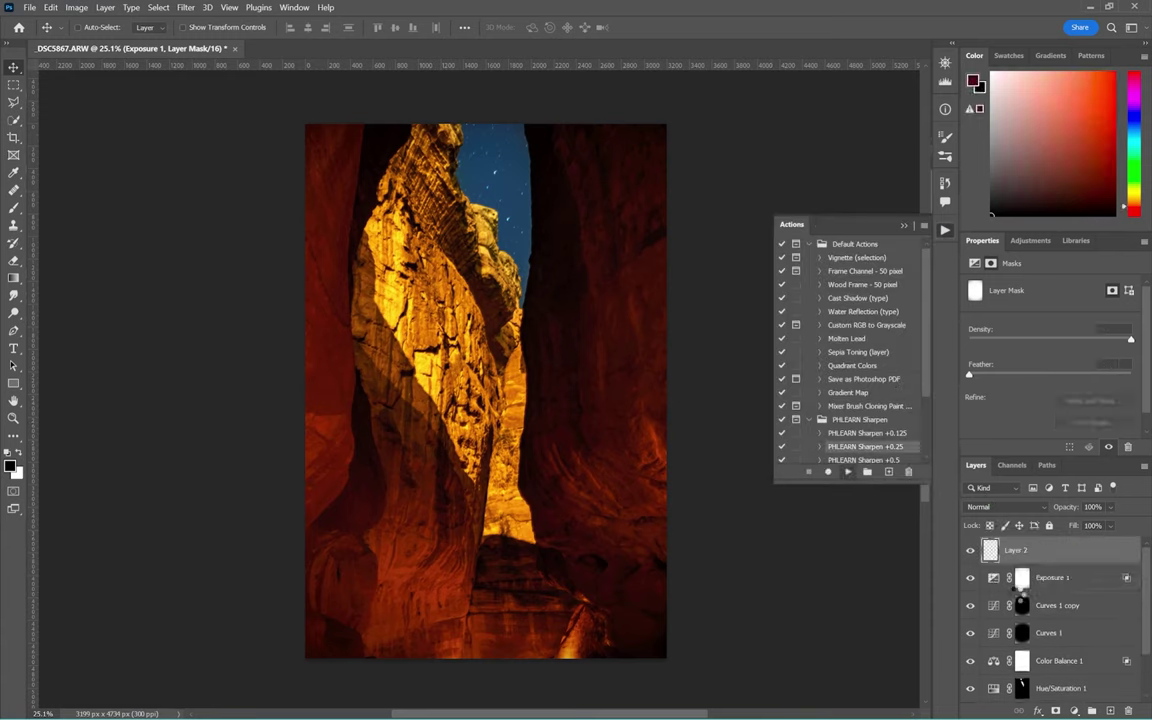
left_click(1008, 509)
left_click(982, 548)
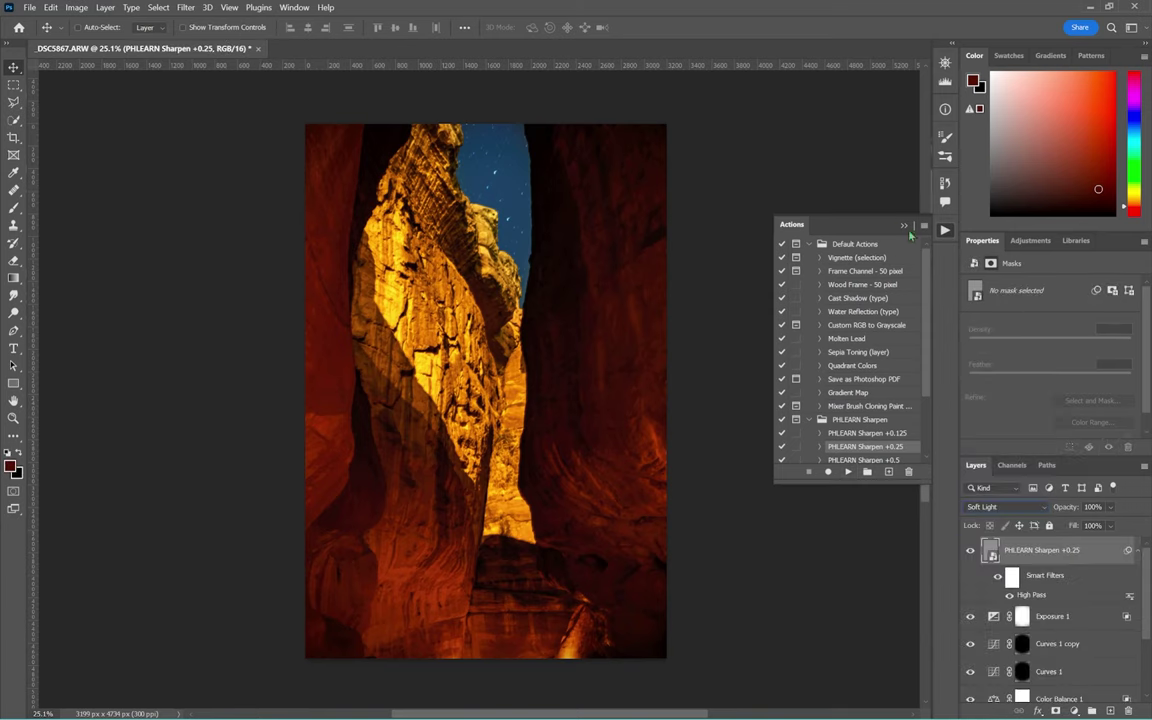
left_click(904, 226)
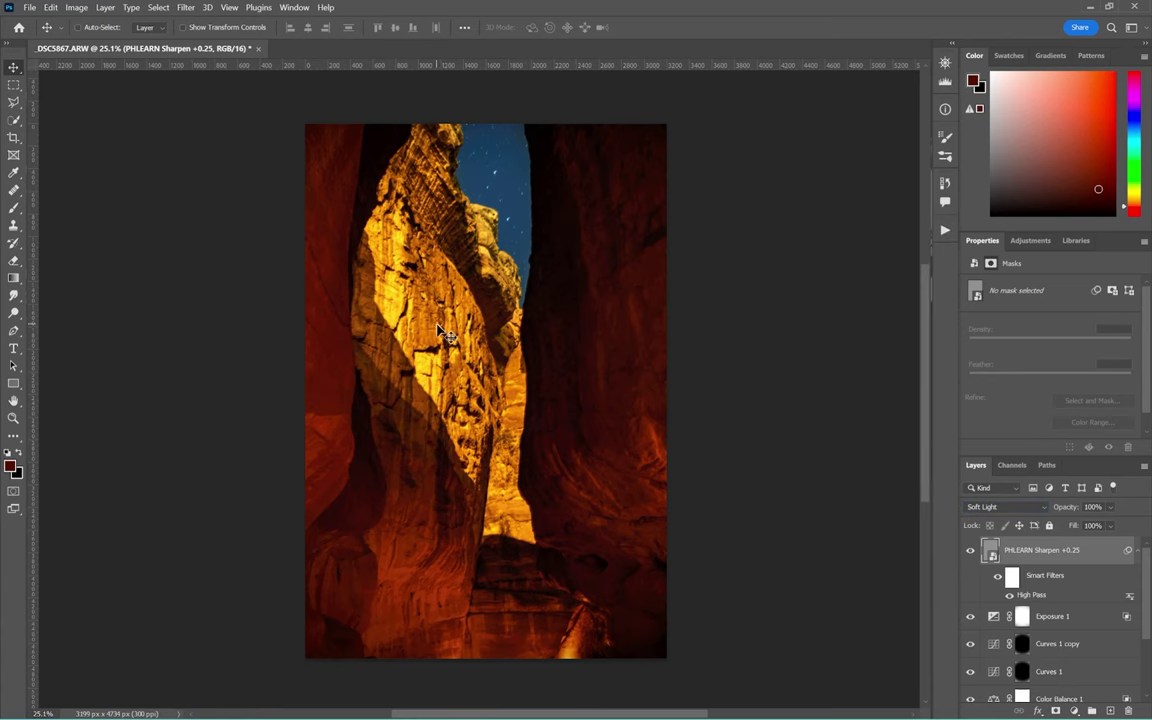
- Duplicate the sharpening layer and set the copy's High Pass radius to 0.8 pixels
scroll(440, 333, "up", 6)
scroll(462, 322, "up", 2)
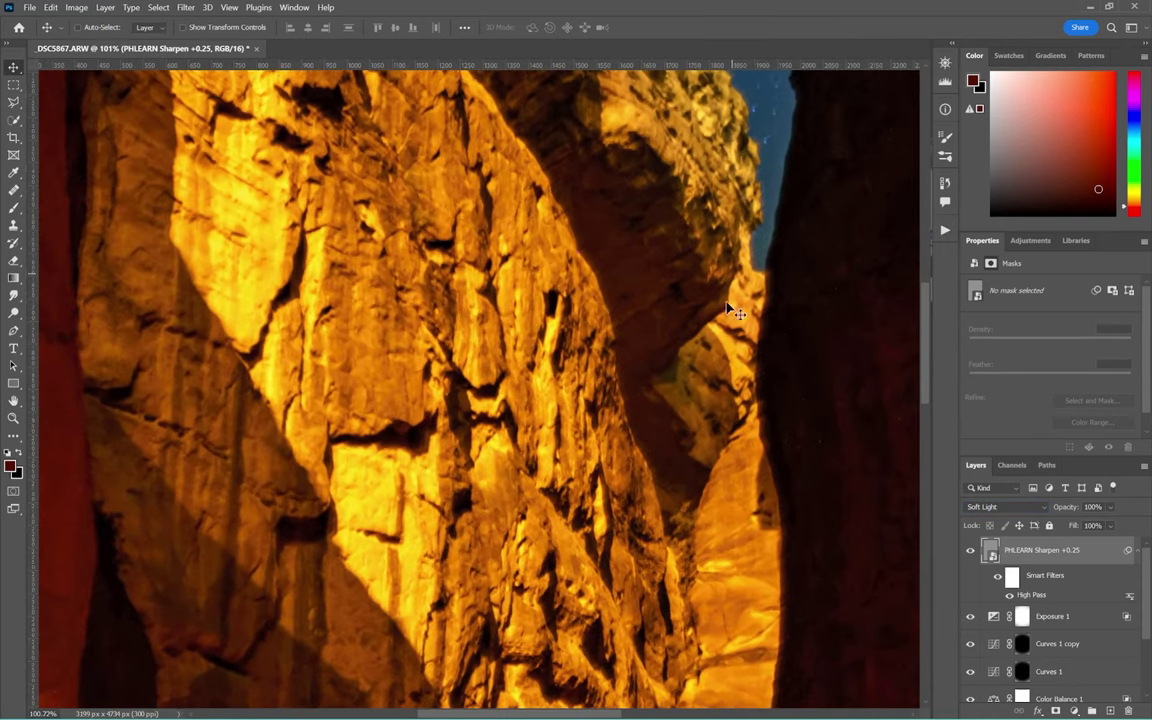
key("ctrl+j")
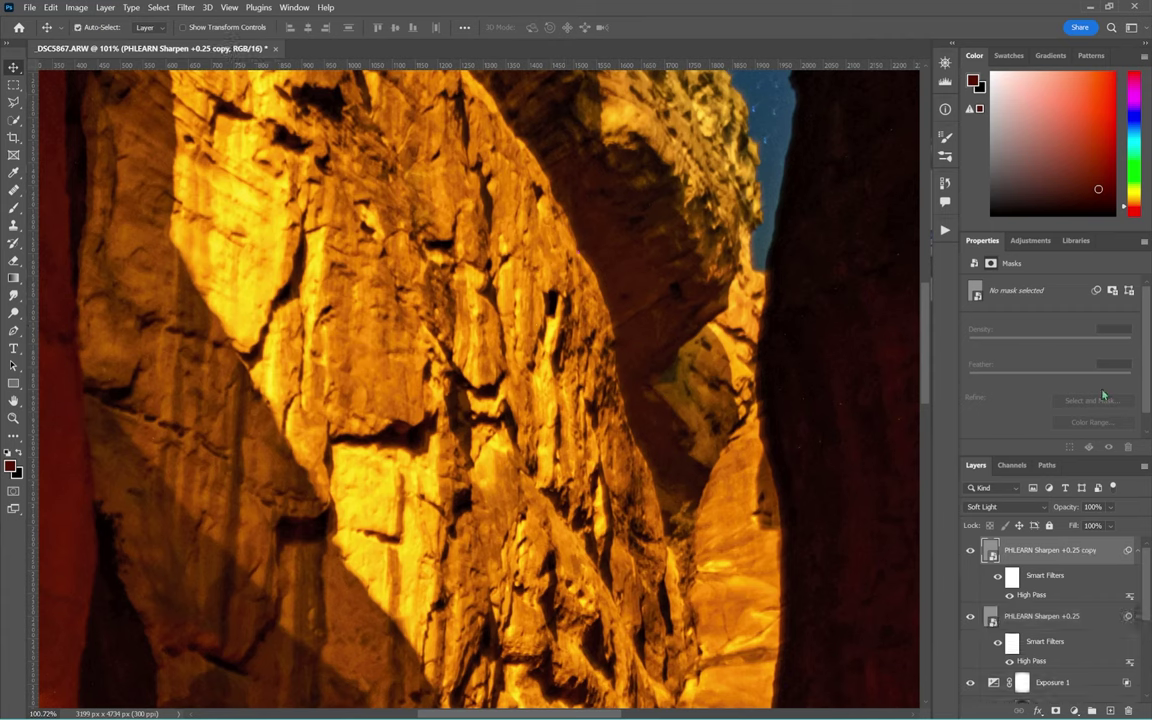
double_click(1032, 595)
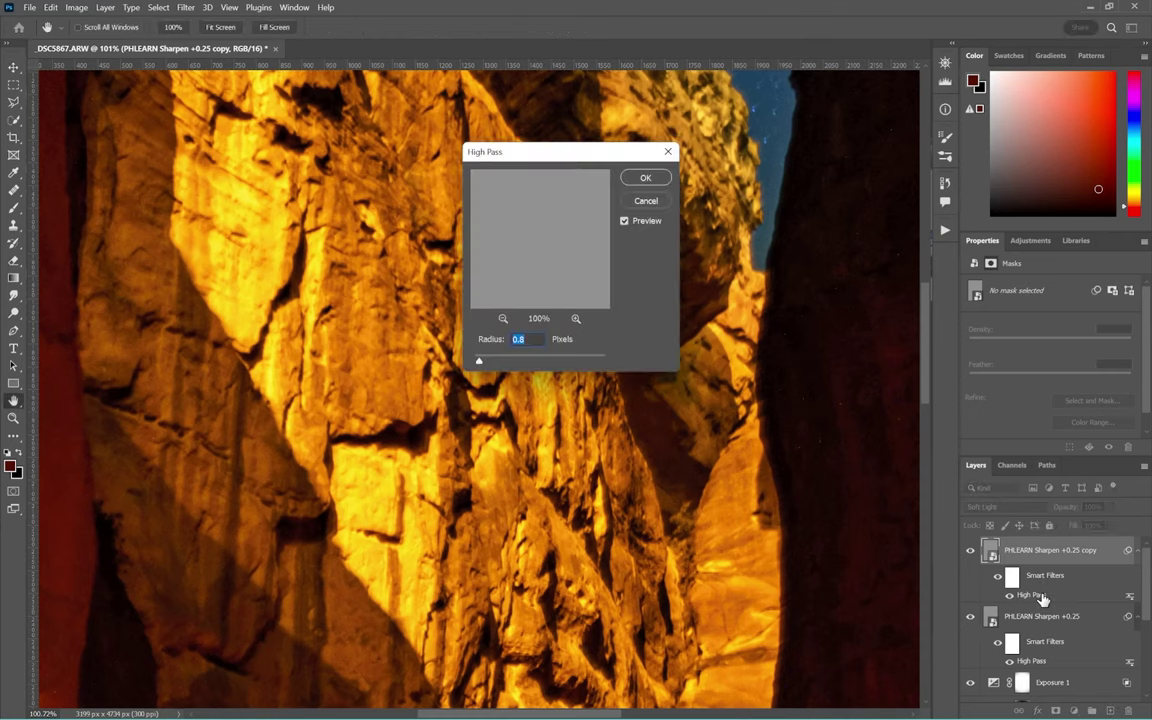
key("Return")
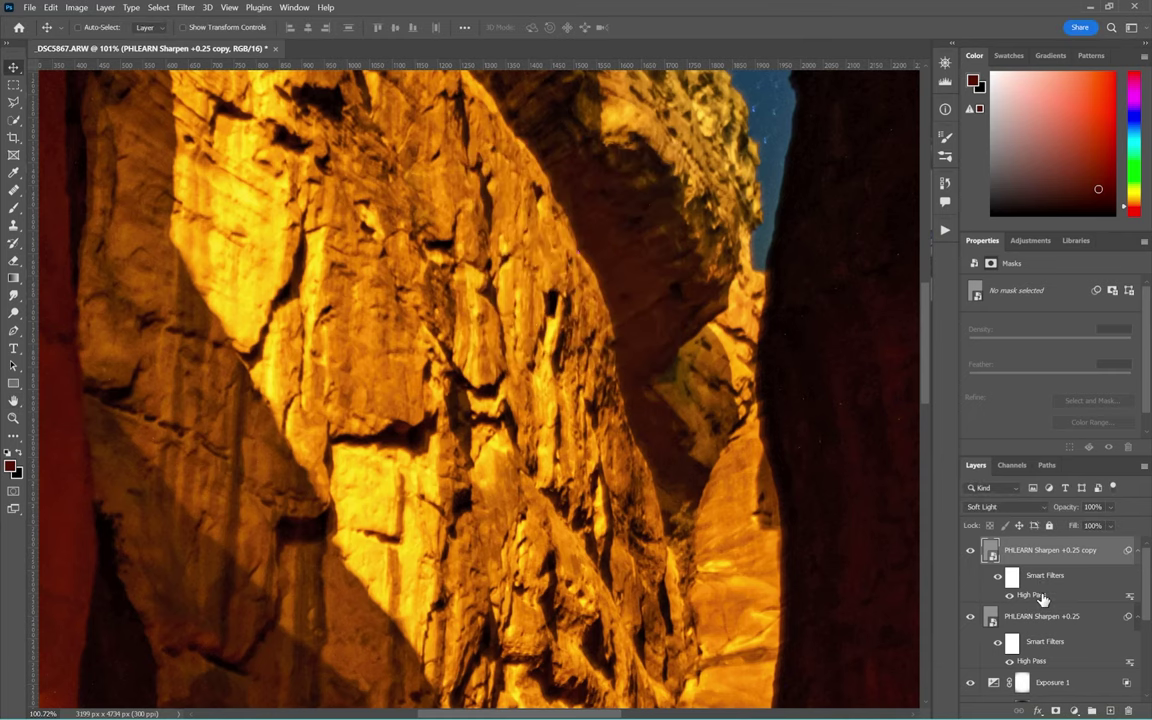
- Add further copies of the sharpening layer, setting the High Pass radius of PHLEARN Sharpen +0.25 copy 3 to 2.5 pixels
key("ctrl+j")
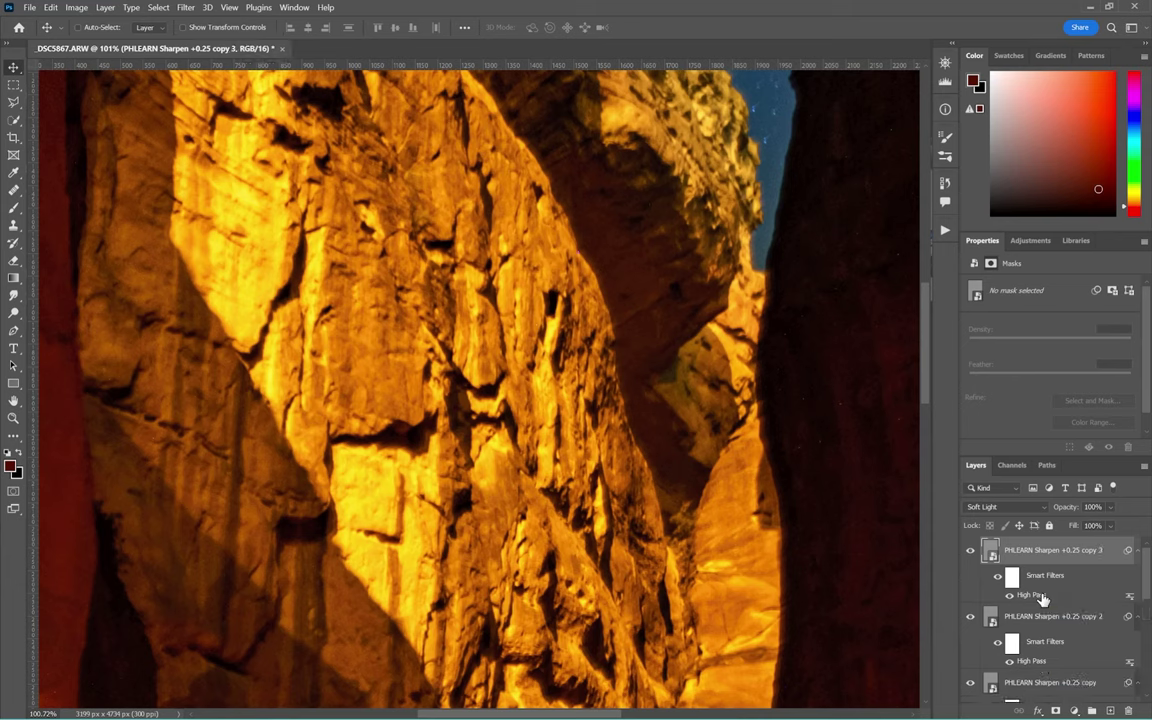
double_click(1032, 595)
type("2.5")
key("Return")
key("ctrl+j")
- Group all the PHLEARN sharpening layers and compare the rock detail with the group hidden and shown
scroll(1033, 578, "down", 4)
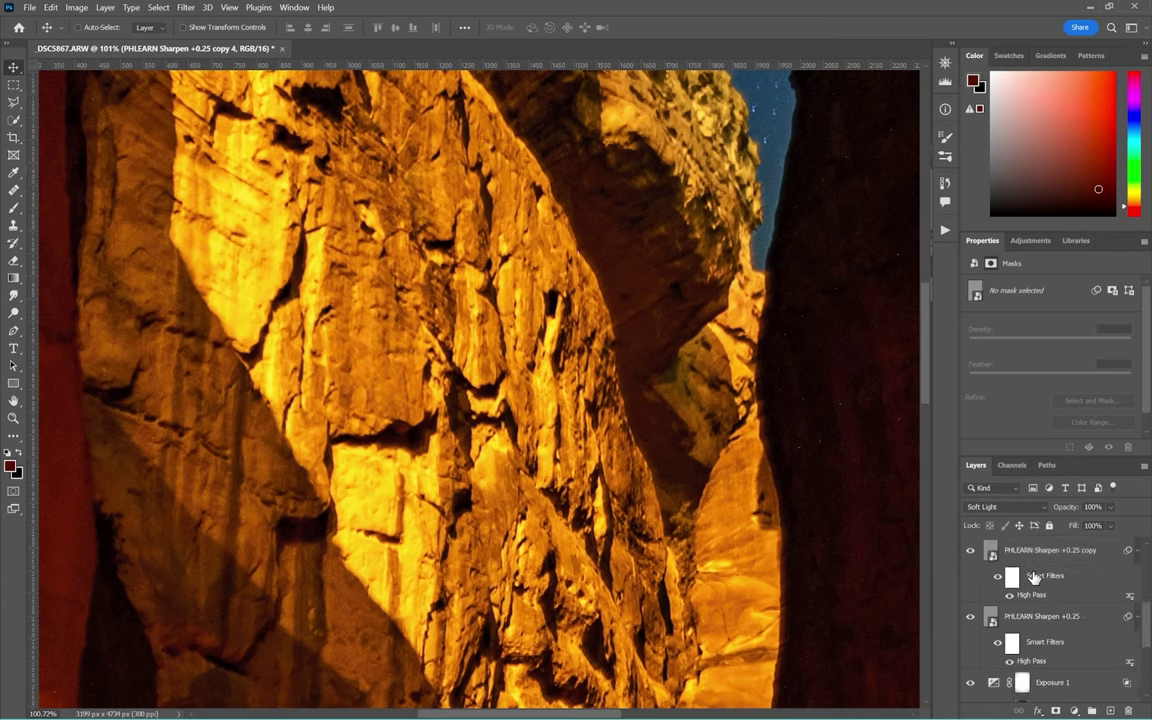
key("ctrl+g")
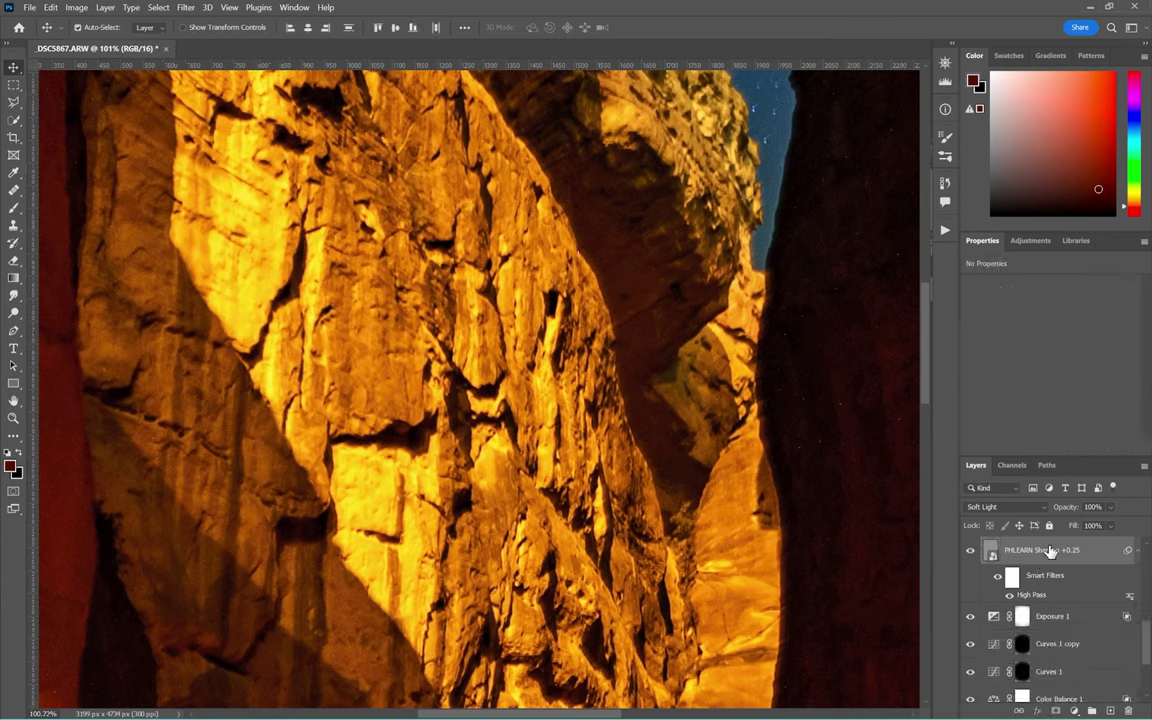
left_click(970, 546)
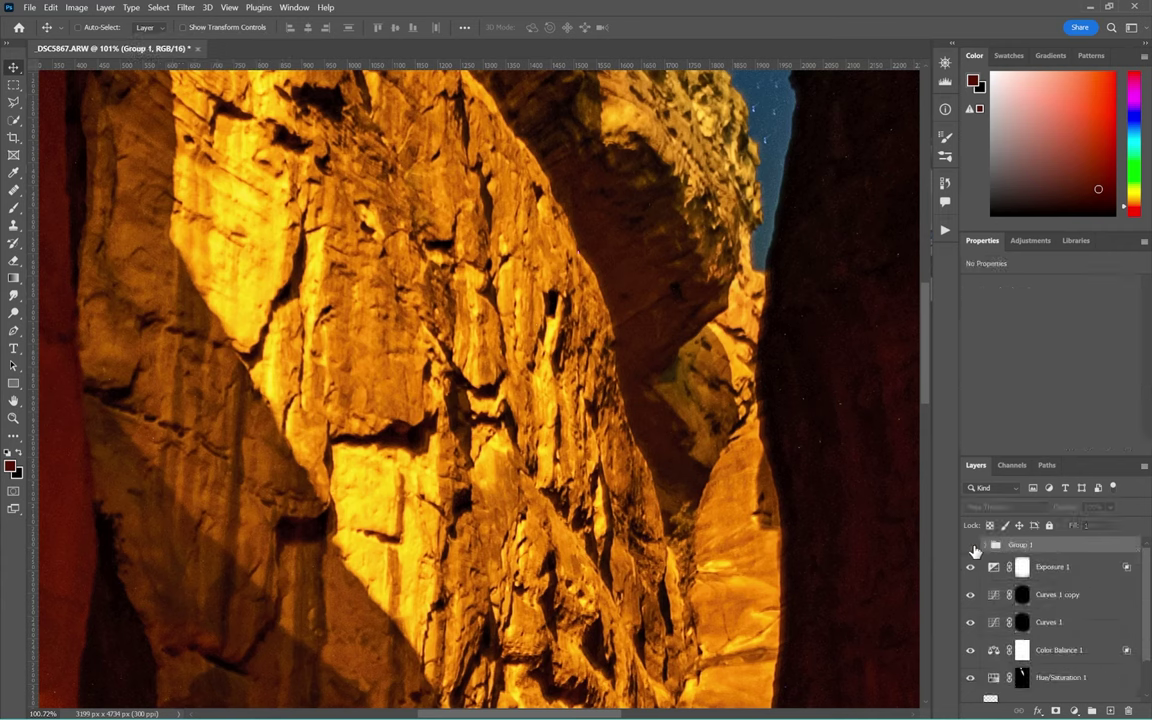
left_click(970, 546)
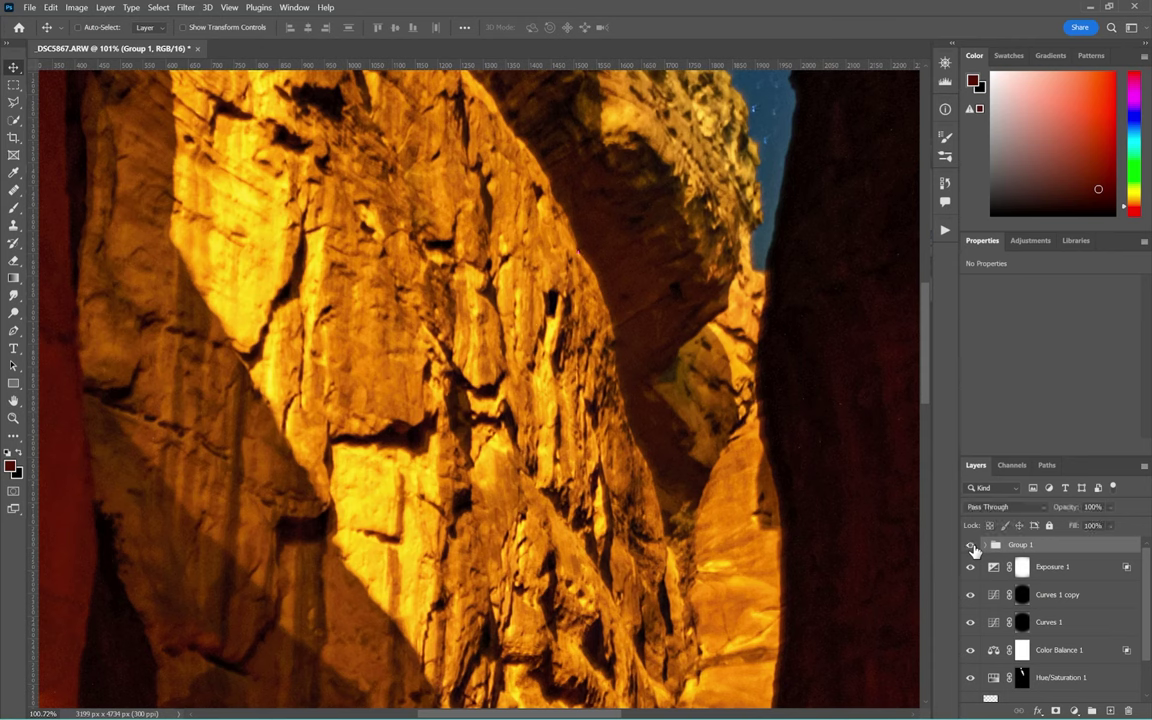
left_click(970, 546)
left_click(970, 546)
- Strengthen the sharpening by duplicating the group's uppermost layer and PHLEARN Sharpen +0.25 copy 3 within Group 1
left_click(985, 546)
left_click(1027, 575)
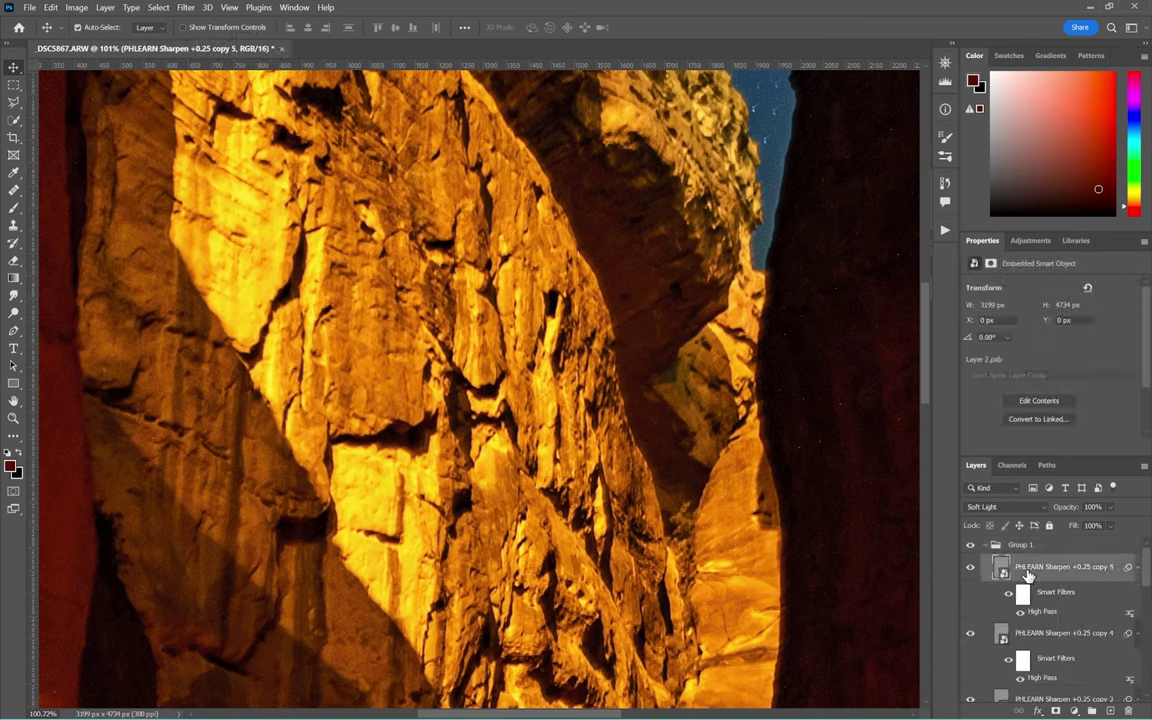
scroll(1030, 590, "down", 3)
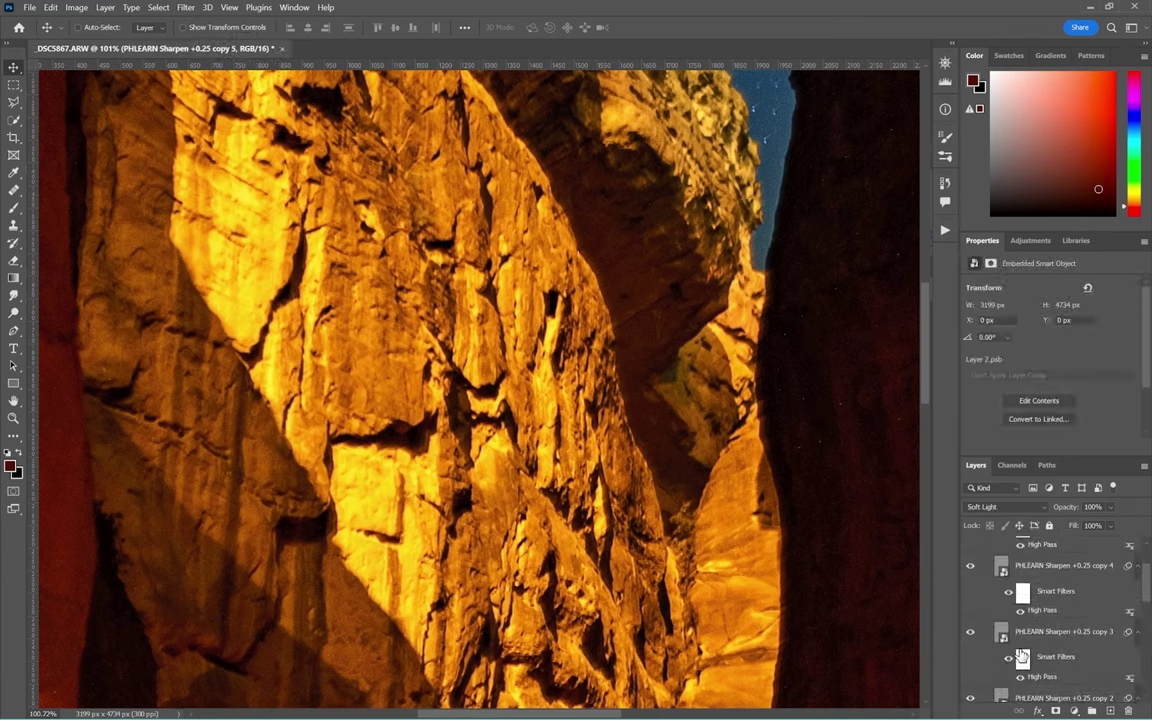
left_click(1038, 635)
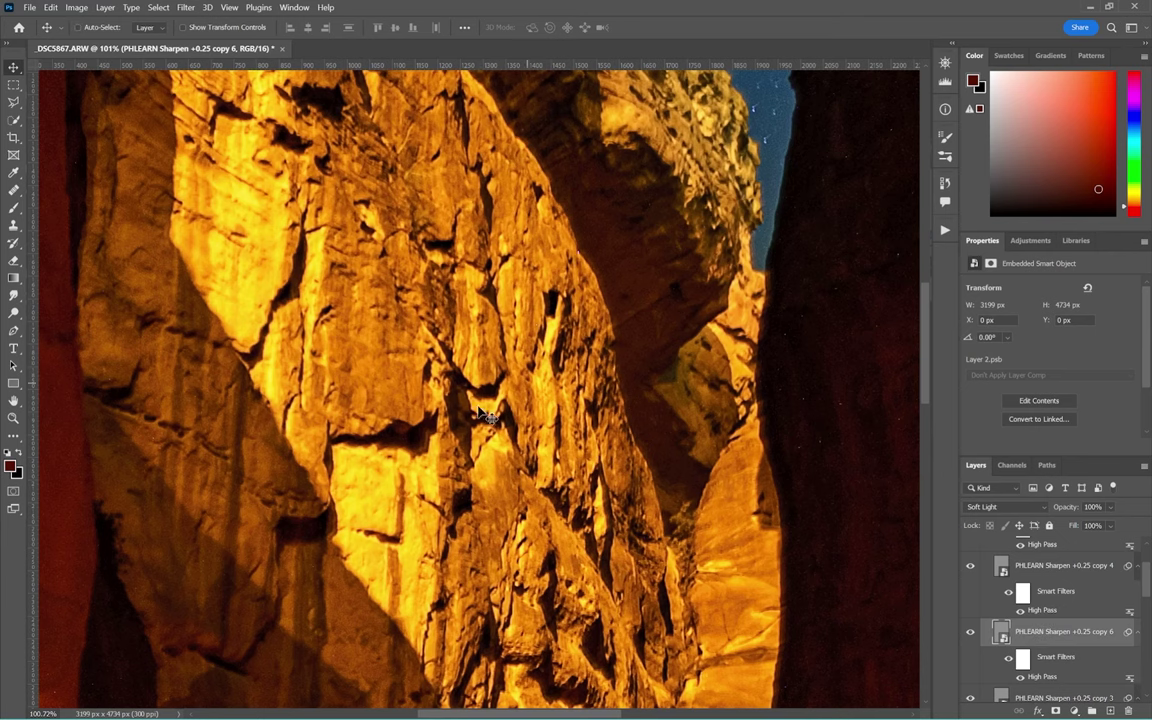
scroll(1060, 590, "up", 3)
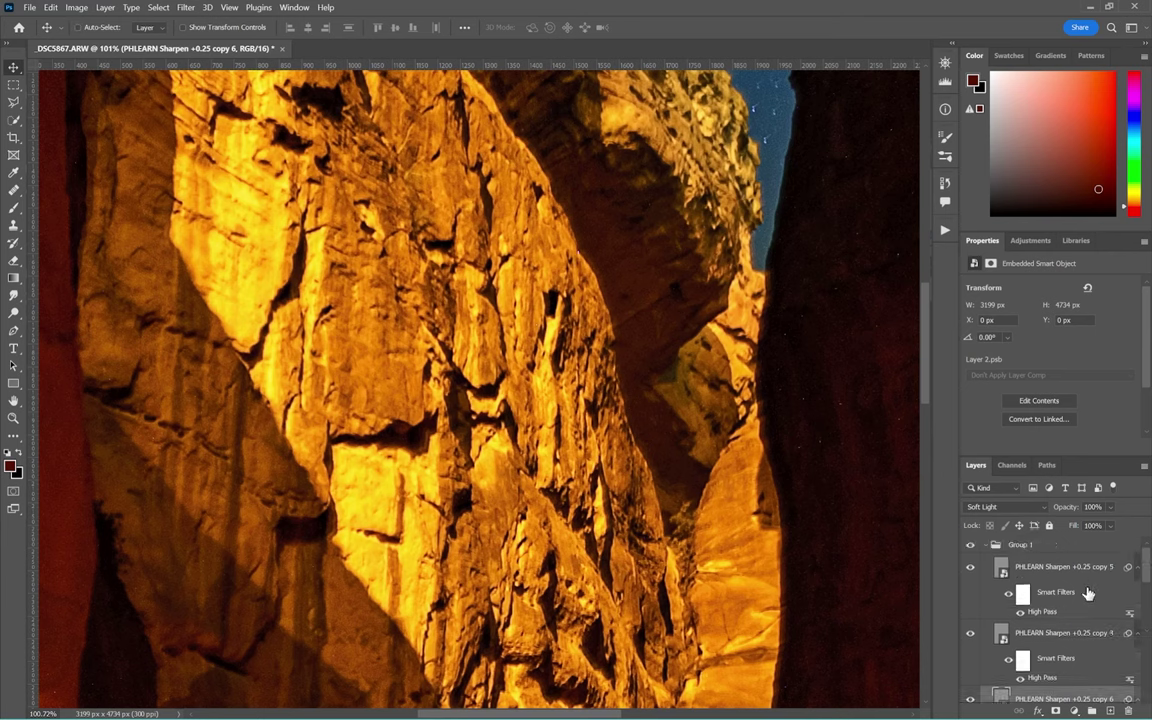
- Compare the photo with and without the sharpening group, first on the rock detail and again on the whole image
left_click(987, 549)
left_click(969, 547)
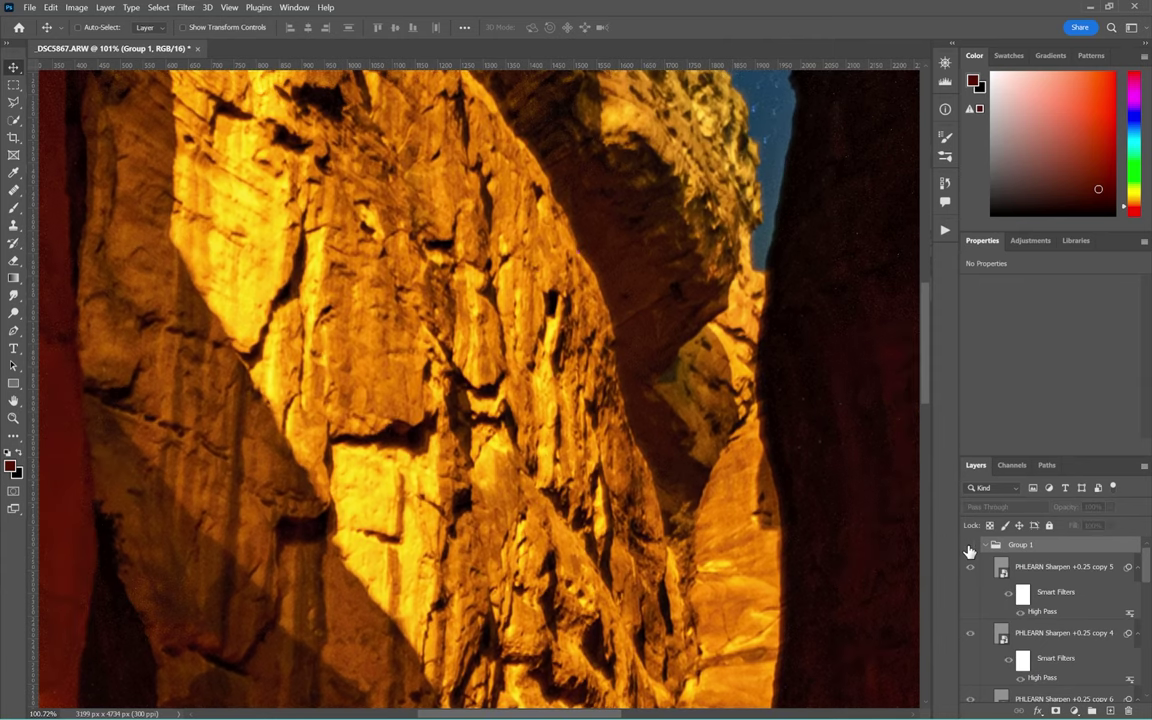
left_click(969, 547)
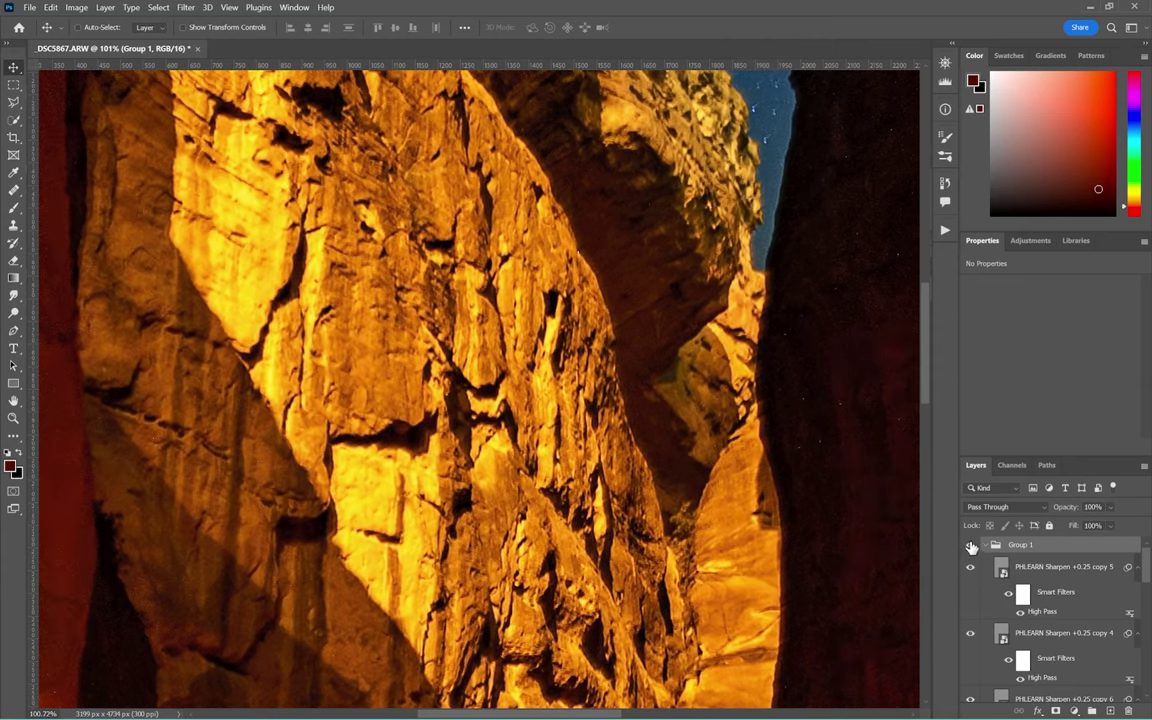
left_click(971, 547)
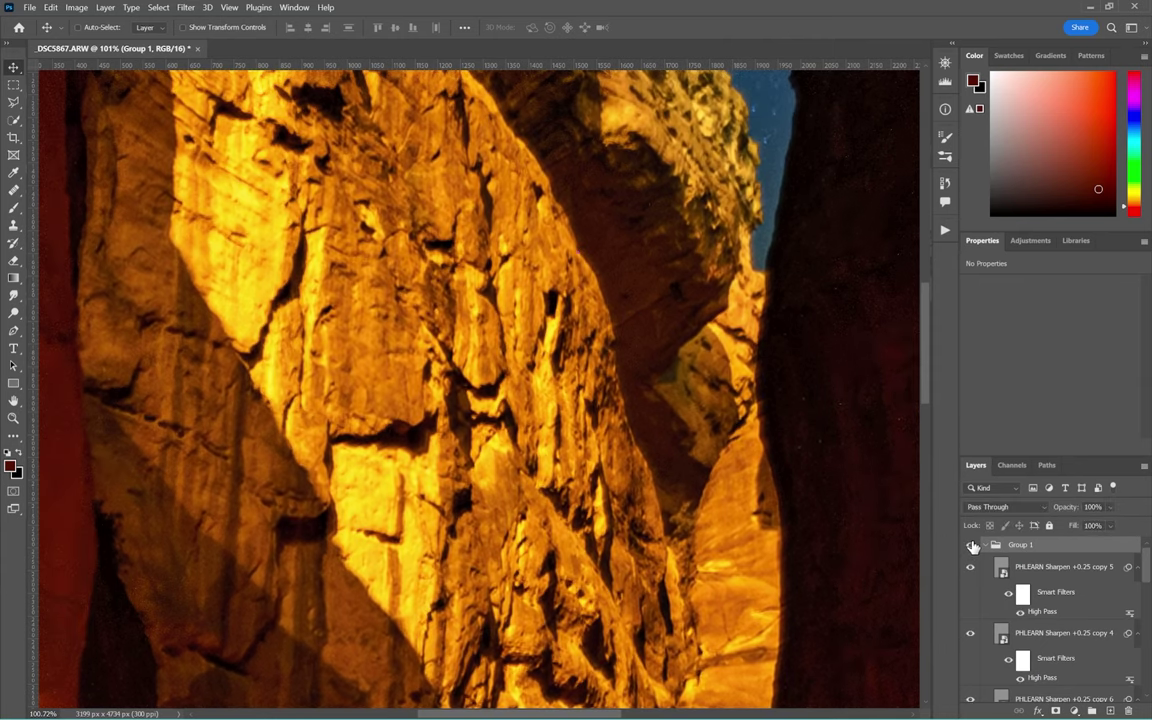
left_click(971, 547)
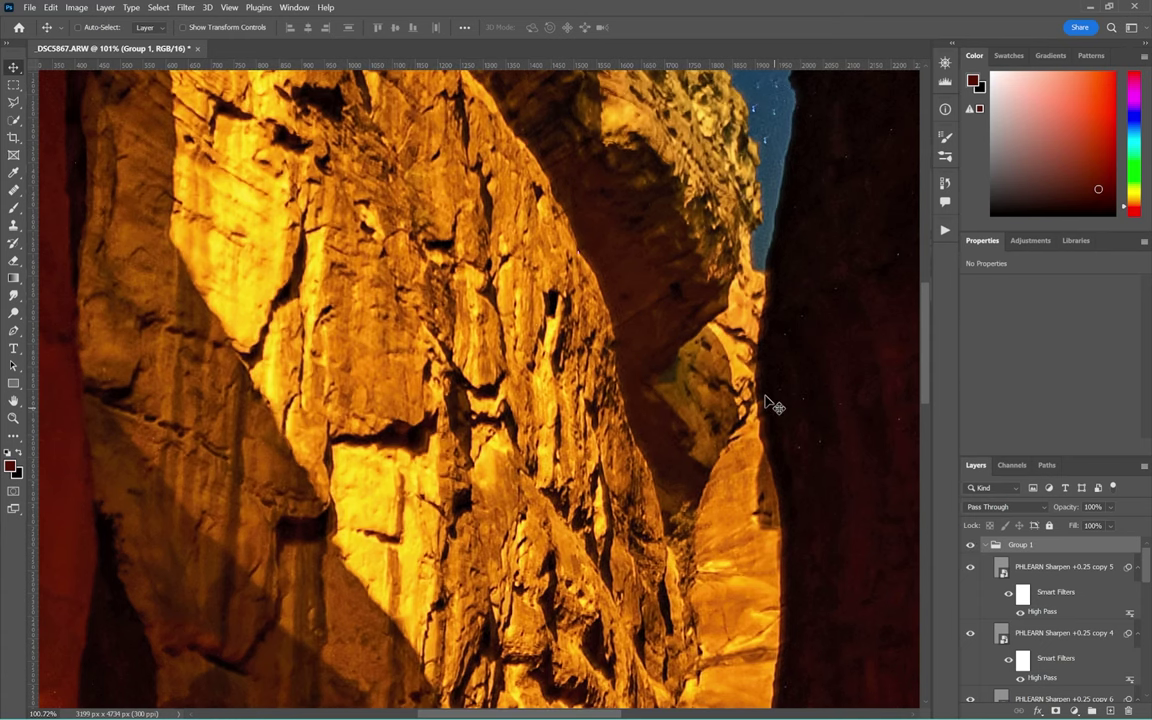
scroll(745, 352, "down", 2)
scroll(745, 352, "down", 5)
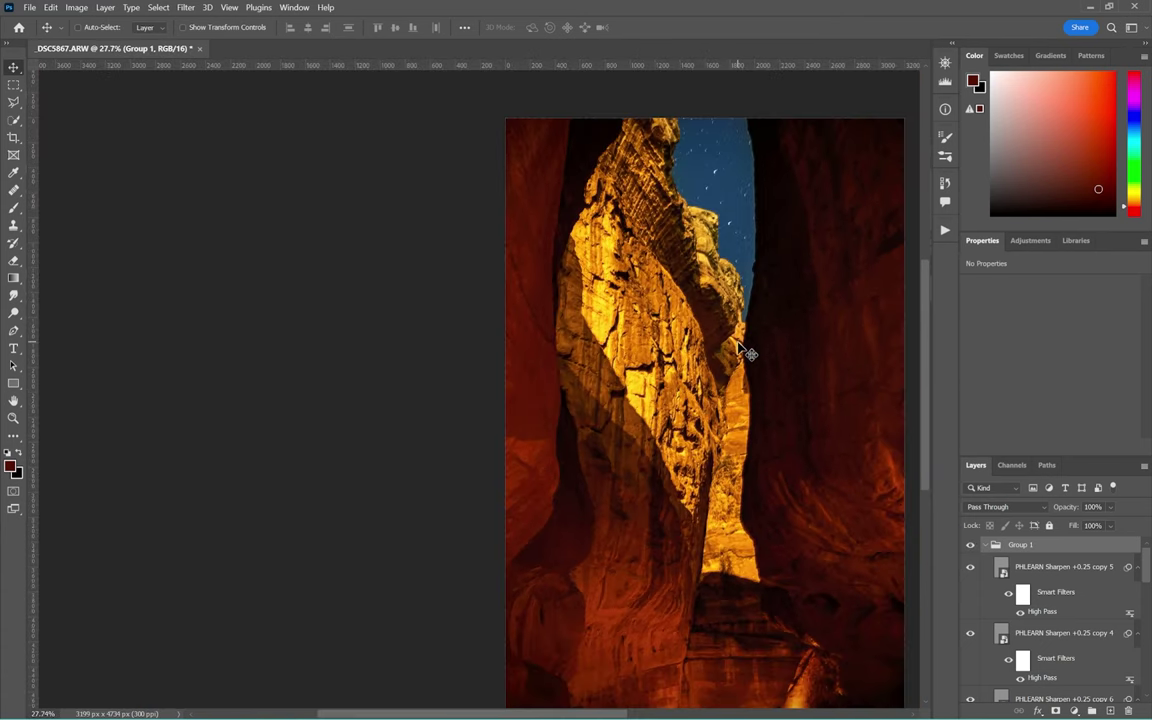
left_click_drag(753, 352, 540, 339)
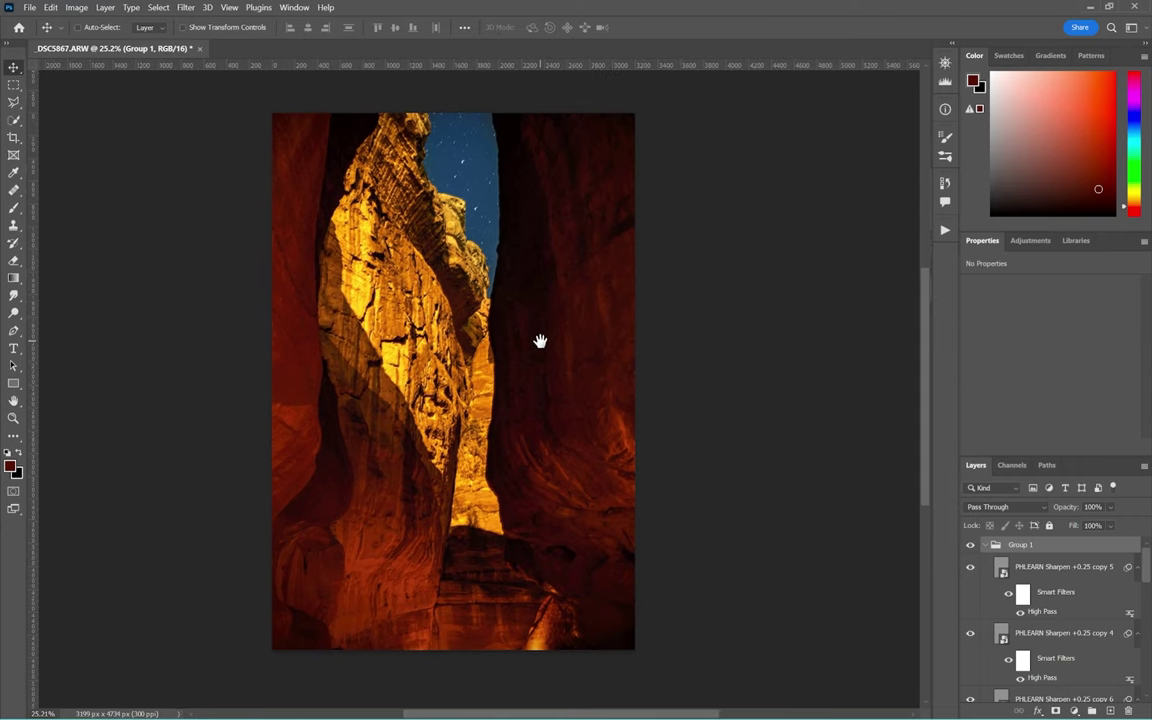
scroll(540, 350, "up", 1)
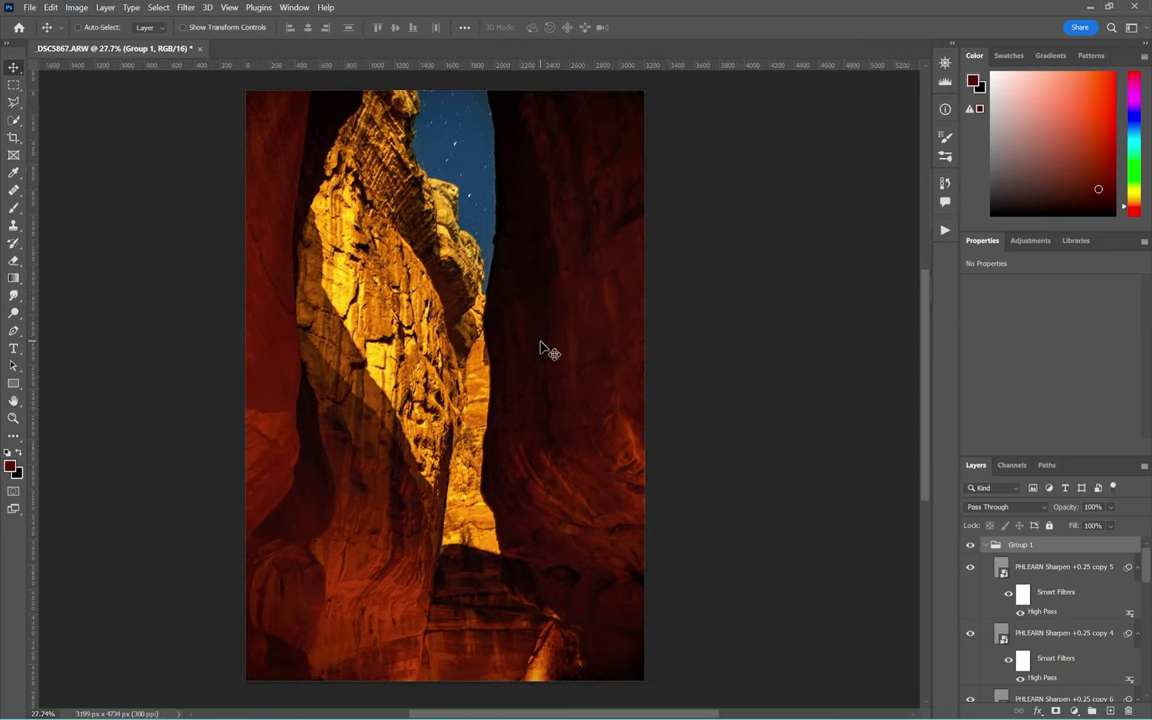
left_click(970, 545)
left_click(970, 545)
left_click(970, 545)
left_click(970, 545)
scroll(1085, 625, "down", 2)
scroll(1050, 576, "up", 2)
- Collapse the sharpening group and duplicate the Background layer
left_click(987, 548)
scroll(1040, 630, "down", 3)
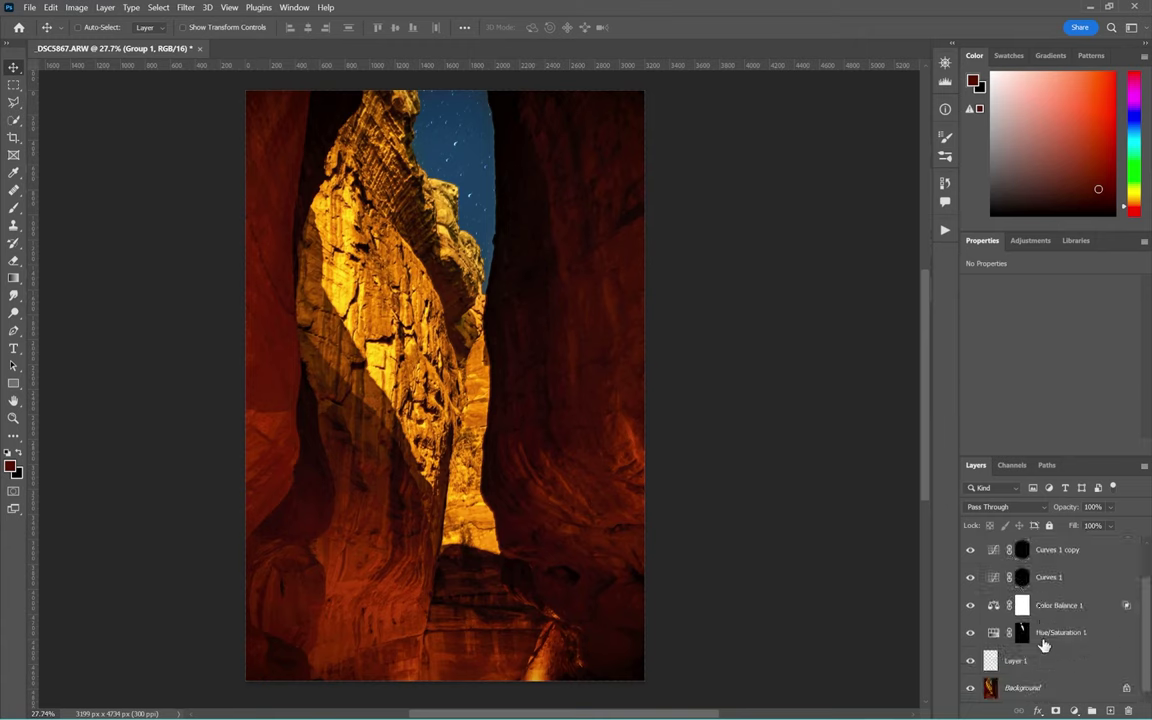
left_click(1036, 684)
key("ctrl+j")
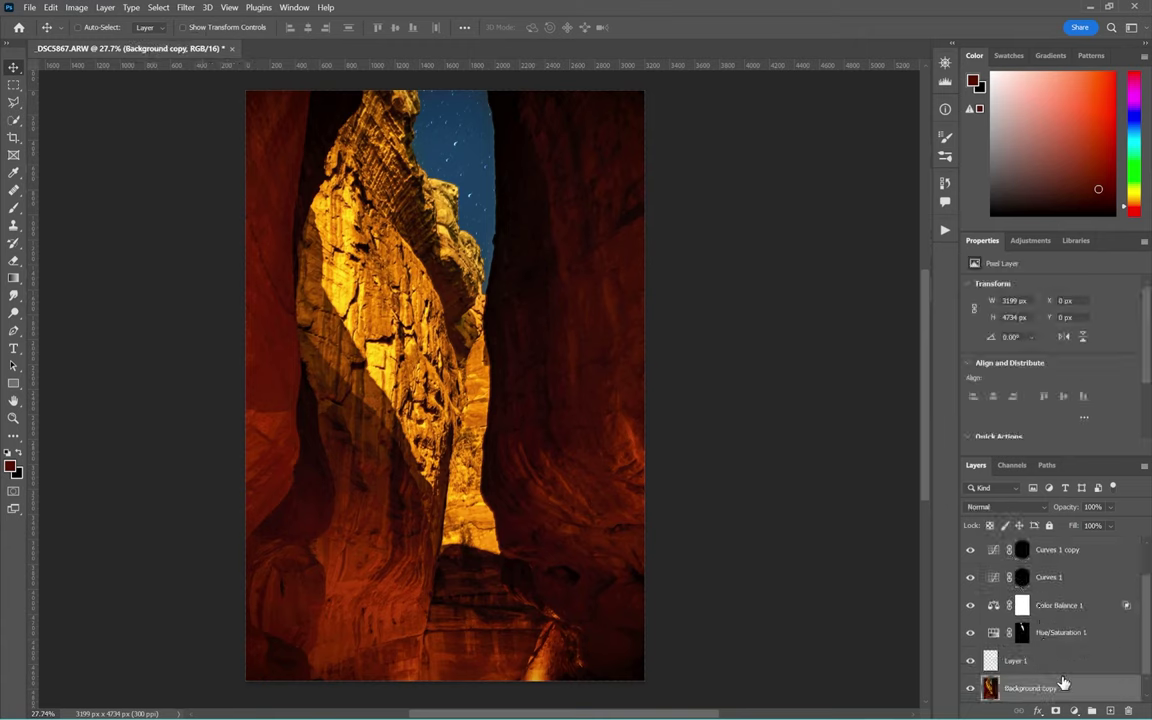
- Dodge the midtones of the dark red canyon walls on both sides of the Background copy at 25% exposure
key("o")
scroll(514, 543, "up", 2)
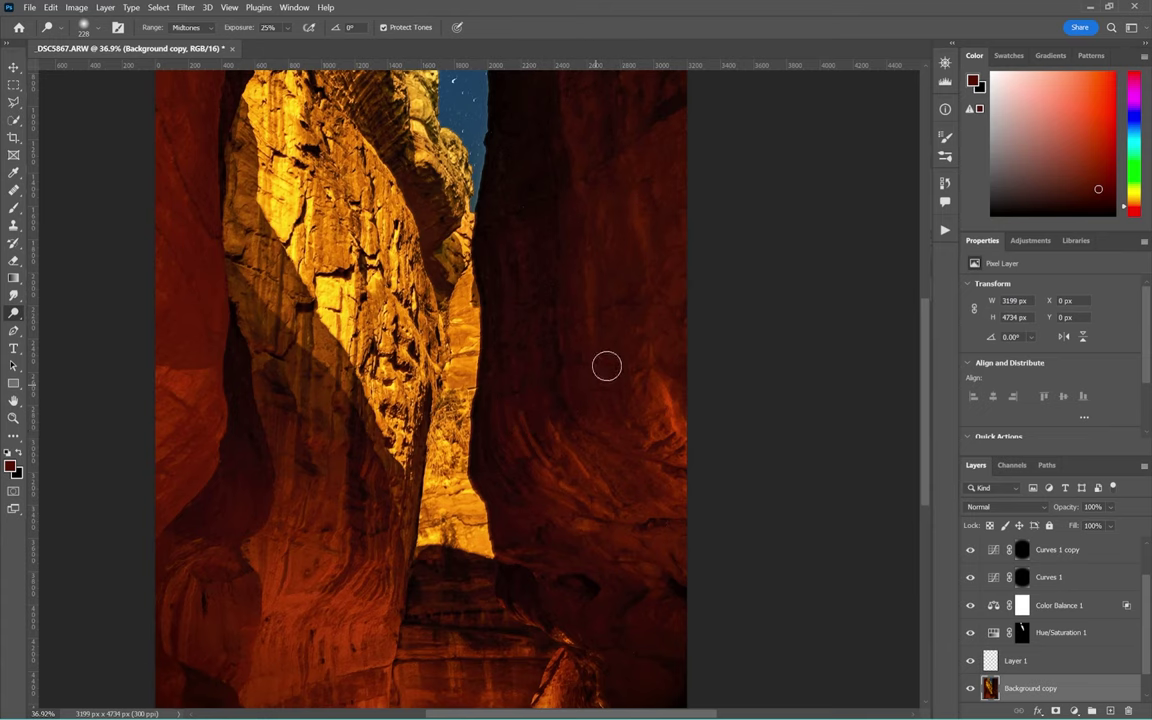
left_click_drag(607, 365, 645, 419)
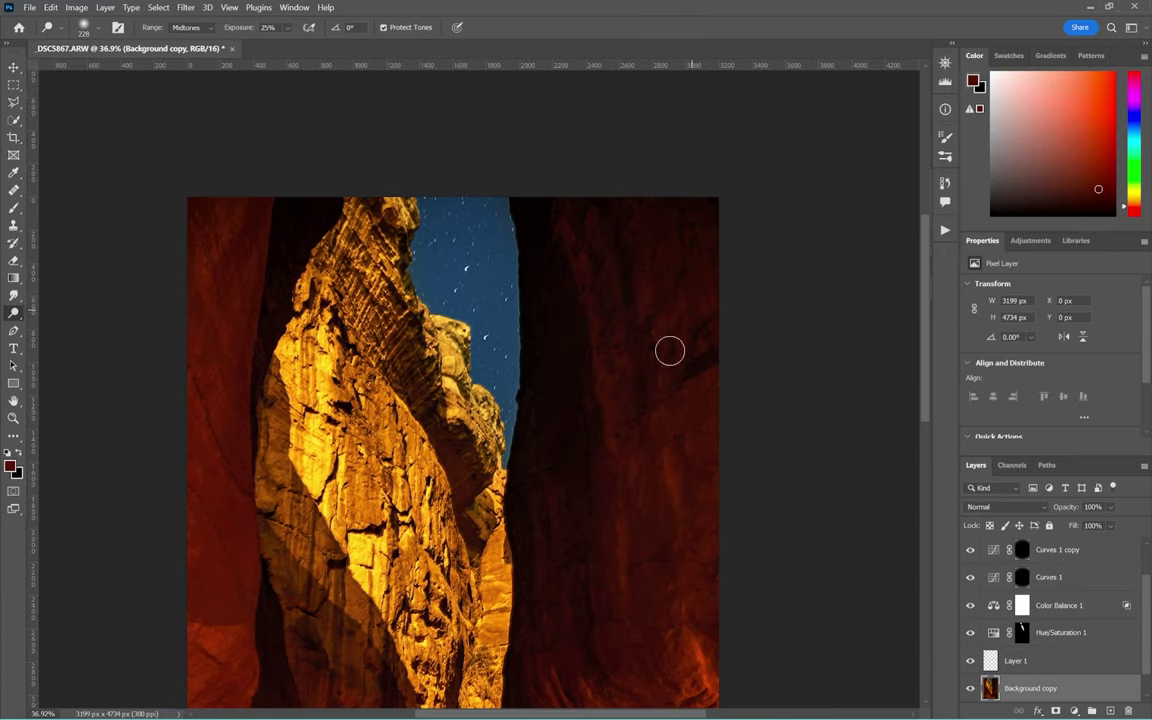
left_click_drag(657, 441, 772, 13)
mouse_move(723, 439)
left_mouse_down()
mouse_move(610, 468)
mouse_move(613, 508)
mouse_move(604, 458)
mouse_move(622, 521)
mouse_move(558, 467)
mouse_move(564, 536)
mouse_move(550, 458)
mouse_move(566, 591)
mouse_move(603, 492)
mouse_move(631, 470)
mouse_move(643, 543)
mouse_move(654, 469)
mouse_move(677, 536)
mouse_move(636, 429)
mouse_move(532, 419)
mouse_move(645, 409)
mouse_move(471, 418)
mouse_move(476, 446)
mouse_move(504, 394)
mouse_move(511, 408)
mouse_move(553, 403)
mouse_move(498, 513)
mouse_move(421, 416)
mouse_move(438, 354)
mouse_move(434, 401)
mouse_move(416, 417)
mouse_move(413, 366)
mouse_move(380, 416)
mouse_move(314, 398)
mouse_move(342, 379)
mouse_move(335, 493)
mouse_move(338, 384)
mouse_move(320, 468)
mouse_move(341, 465)
mouse_move(387, 340)
mouse_move(460, 445)
left_mouse_up()
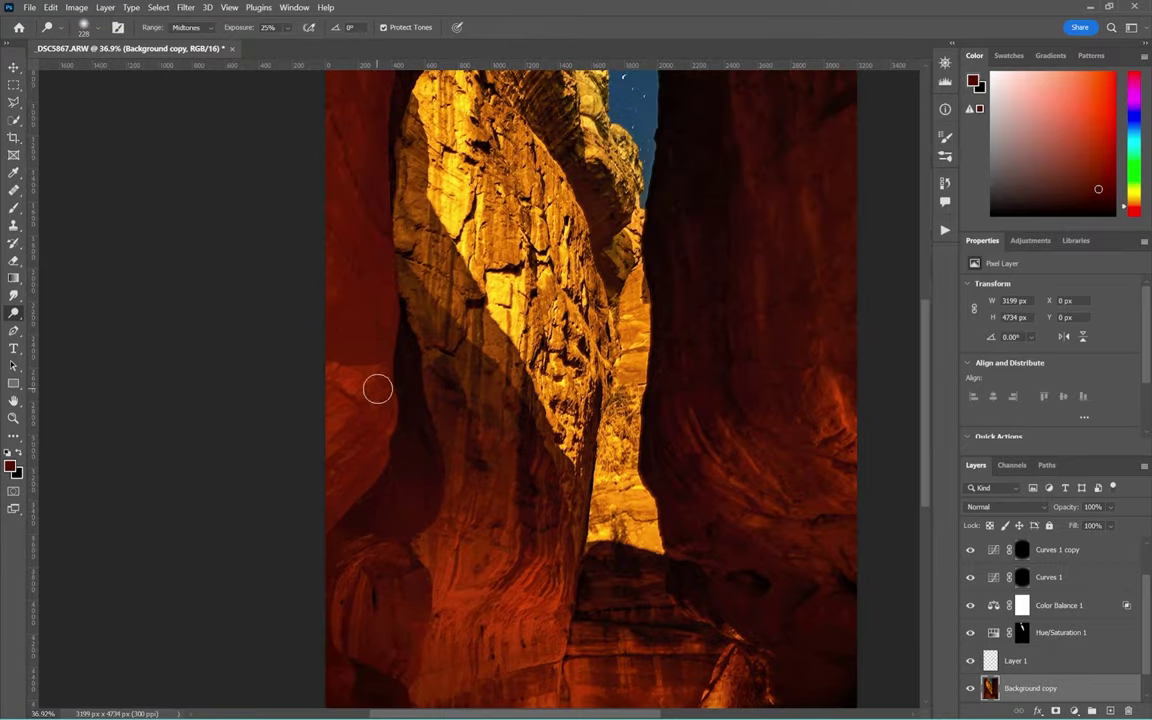
left_click_drag(519, 406, 491, 506)
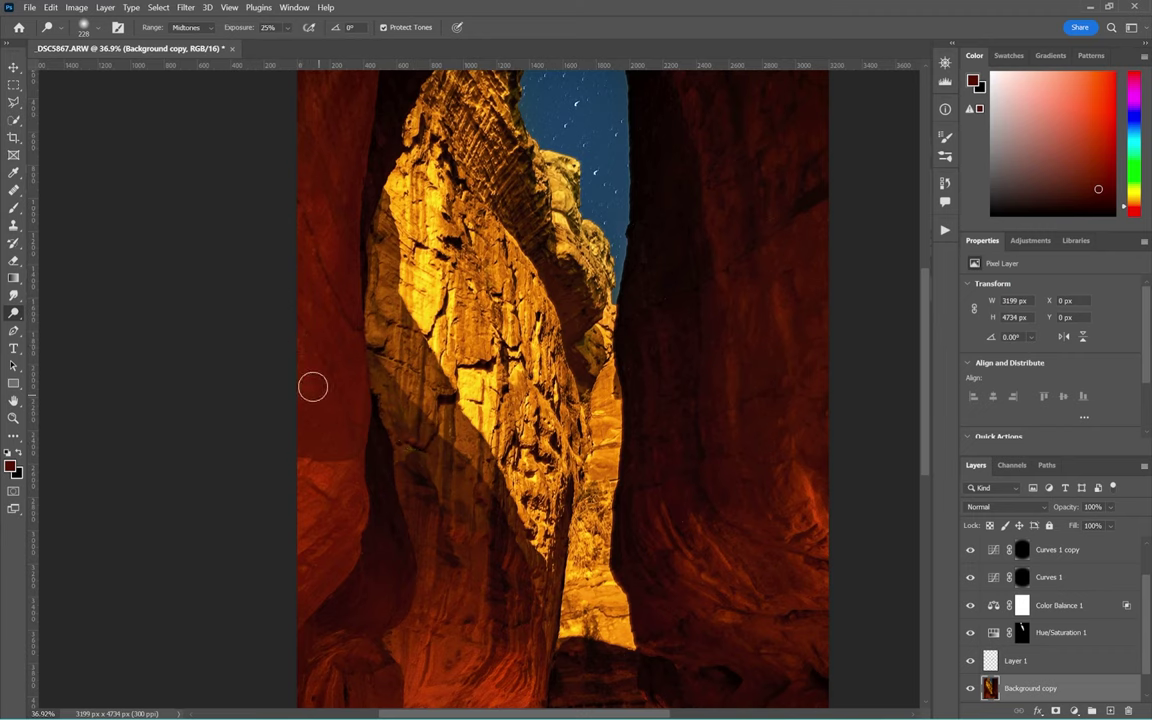
left_click_drag(411, 265, 334, 236)
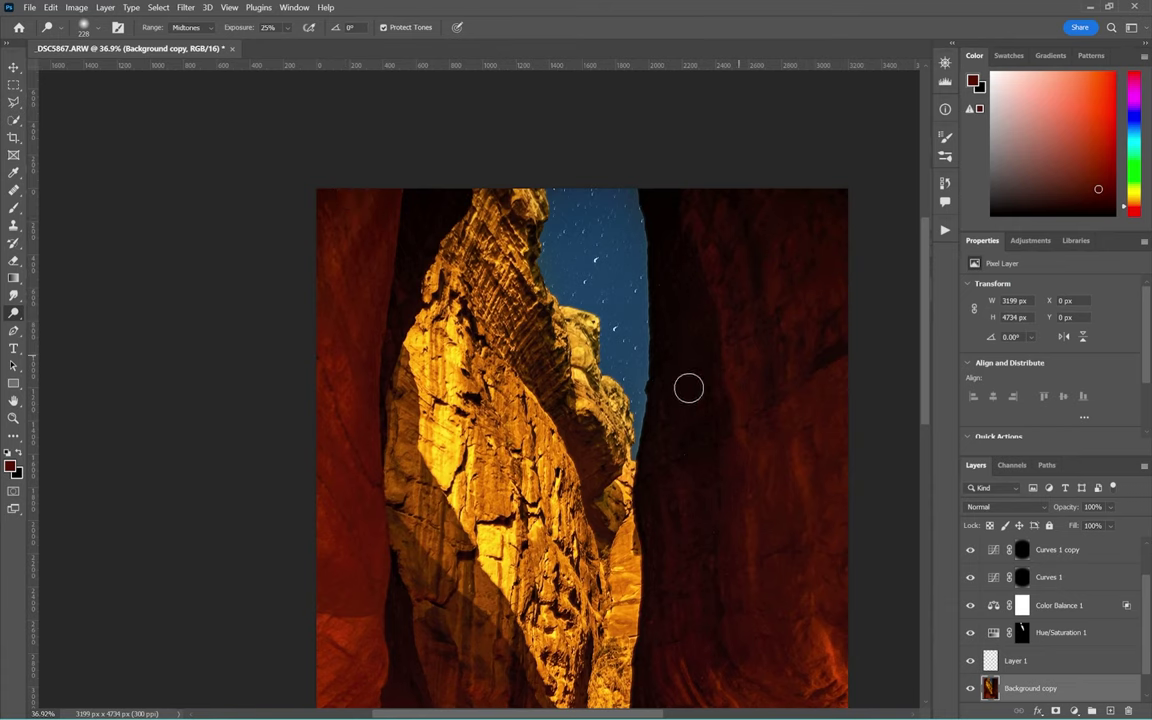
left_click_drag(676, 476, 681, 134)
- Compare the whole photo with the dodged Background copy hidden and shown
scroll(740, 312, "down", 1)
scroll(740, 312, "down", 2)
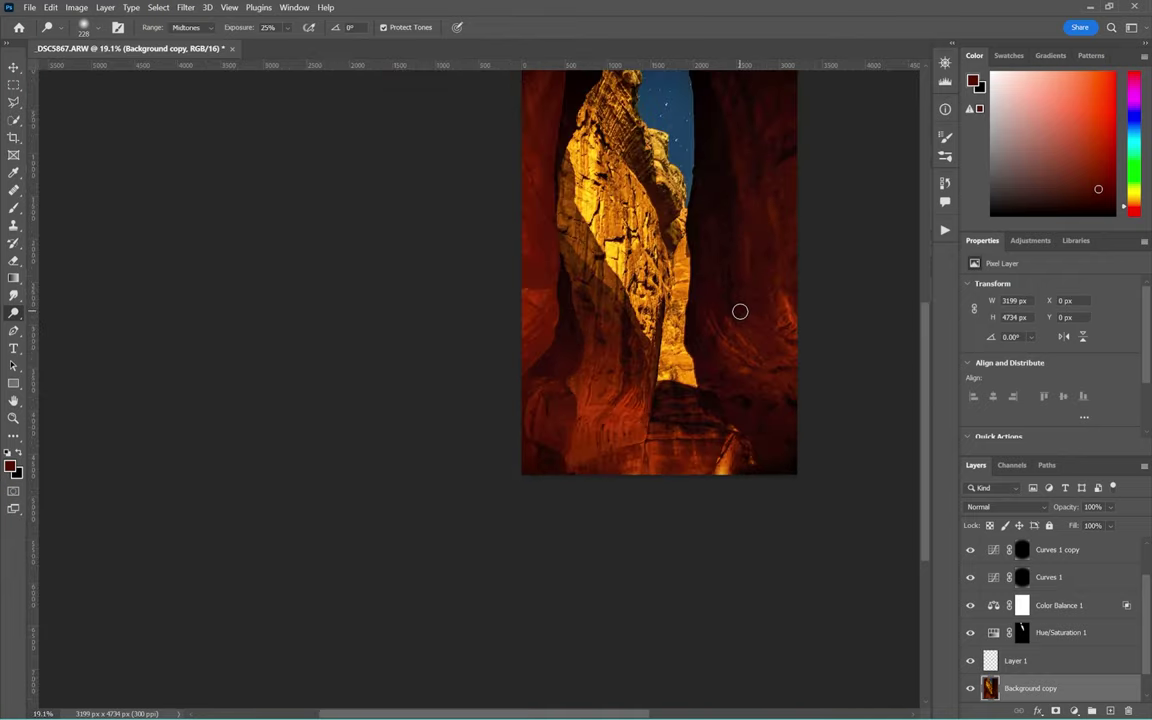
left_click_drag(740, 311, 668, 414)
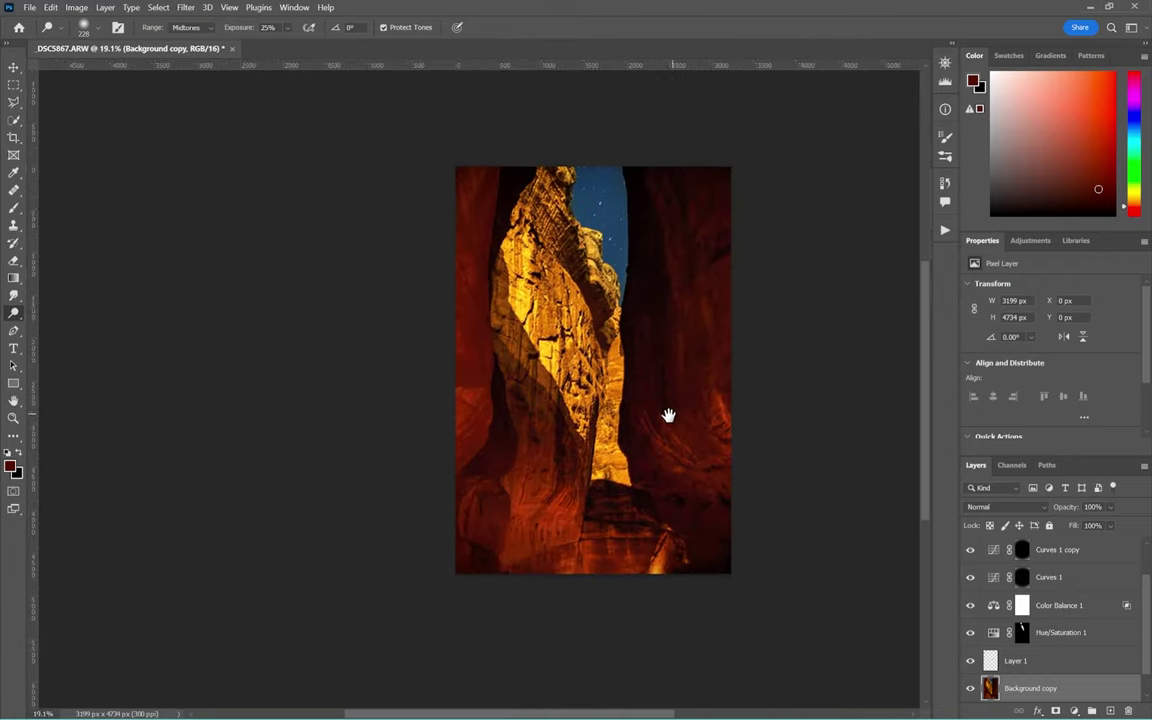
left_click(970, 689)
left_click(970, 689)
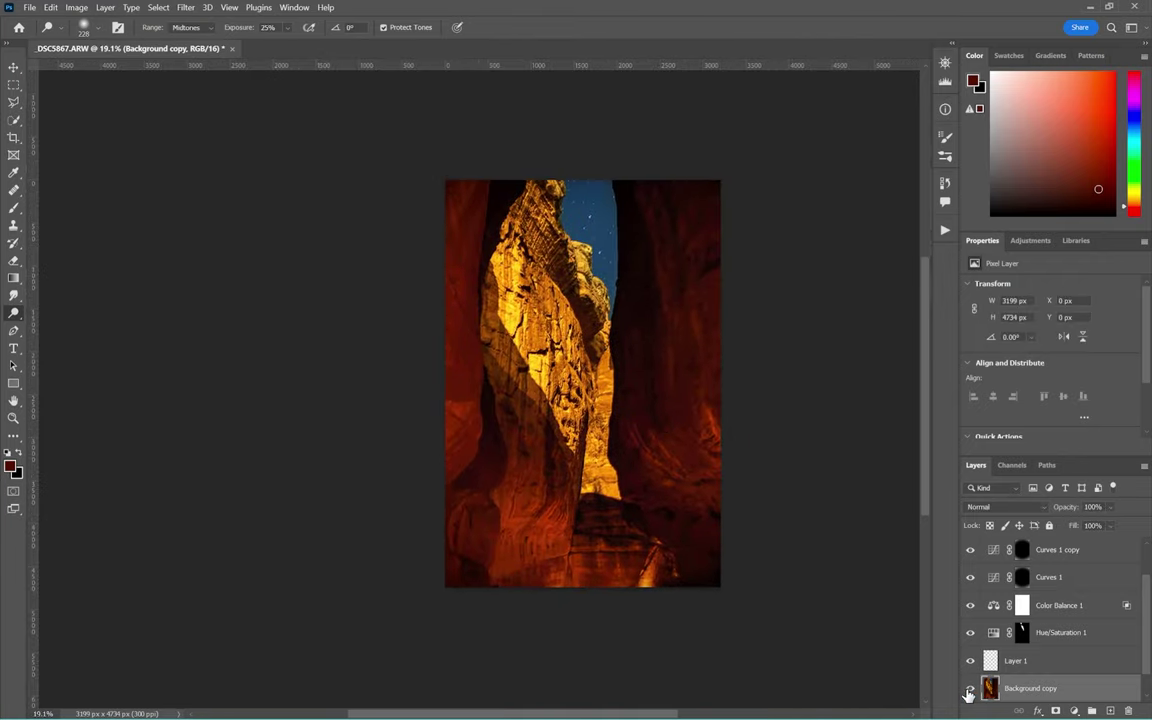
left_click(969, 690)
left_click(969, 690)
- Compare the finished edit with the original by alternately showing only the Background layer and restoring all layers
scroll(631, 348, "up", 2)
scroll(631, 348, "down", 1)
left_click_drag(743, 440, 661, 429)
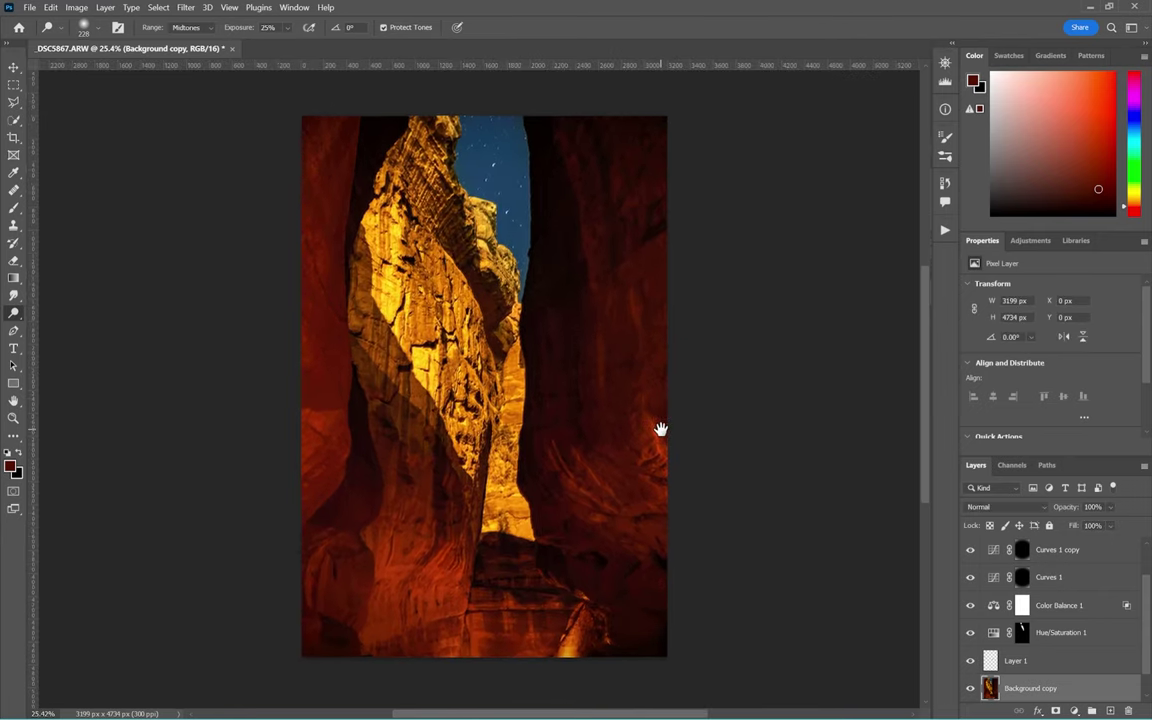
scroll(710, 427, "down", 1)
scroll(710, 427, "up", 1)
scroll(1000, 600, "down", 1)
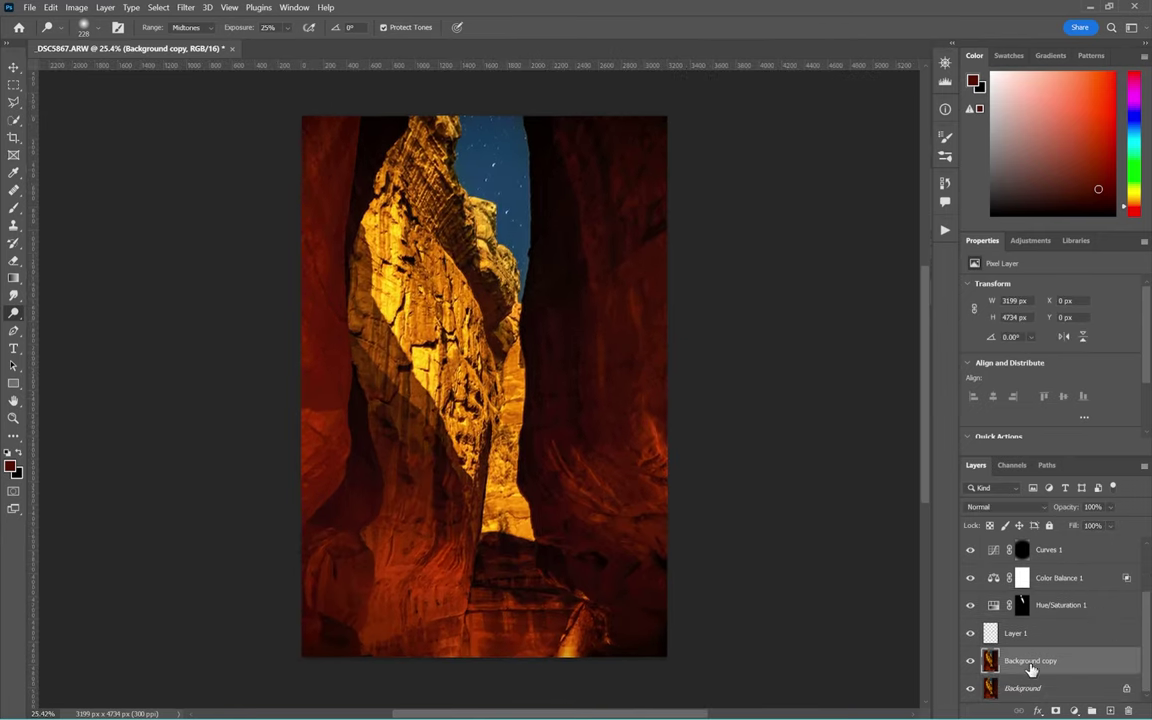
left_click(969, 690, "alt")
left_click(969, 690, "alt")
left_click(969, 690, "alt")
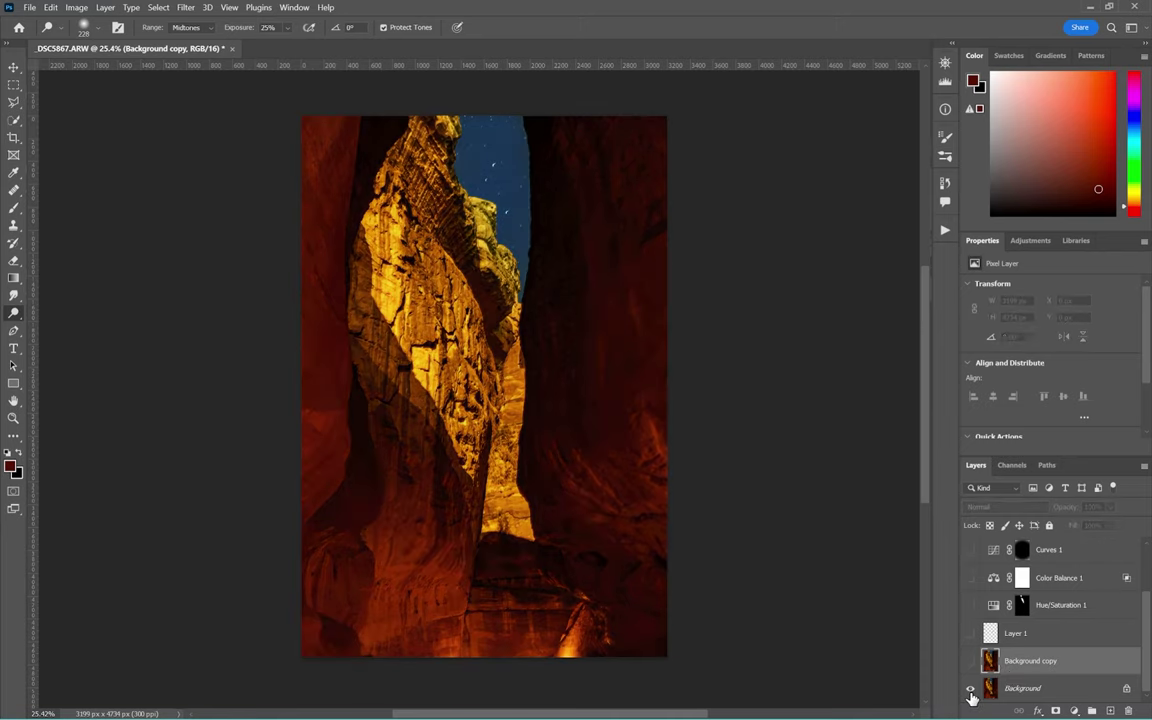
left_click(969, 690, "alt")
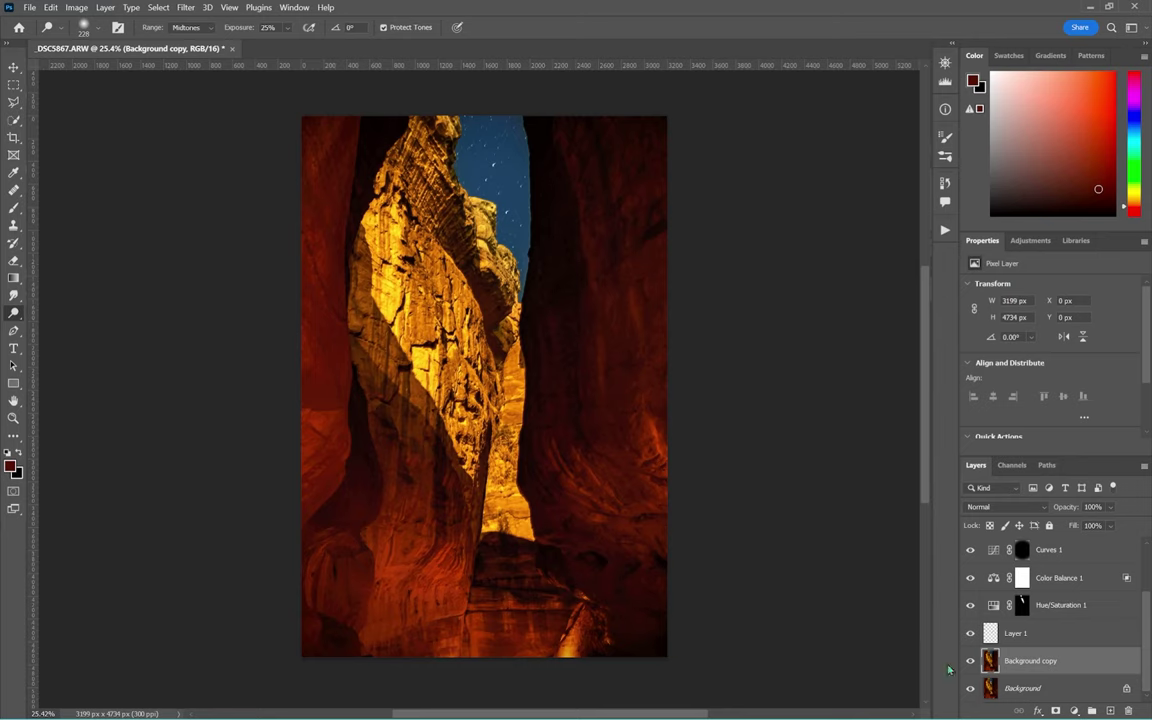